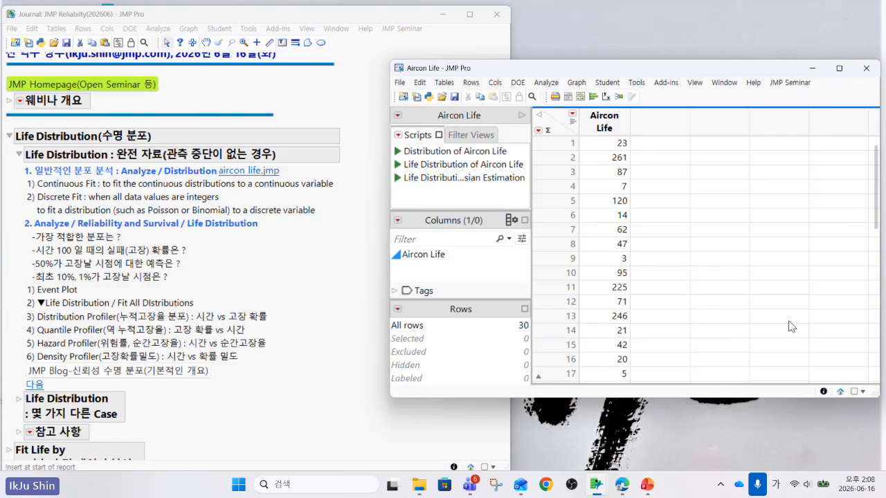
# Enlarge the Aircon Life data table window and run a Distribution analysis with Aircon Life as the Y column.
pyautogui.moveTo(874, 396); pyautogui.dragTo(859, 463)
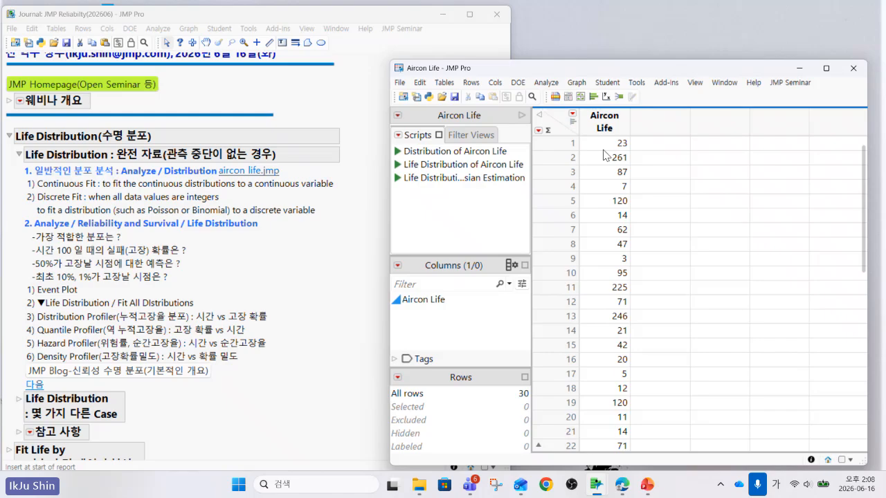
pyautogui.click(543, 83)
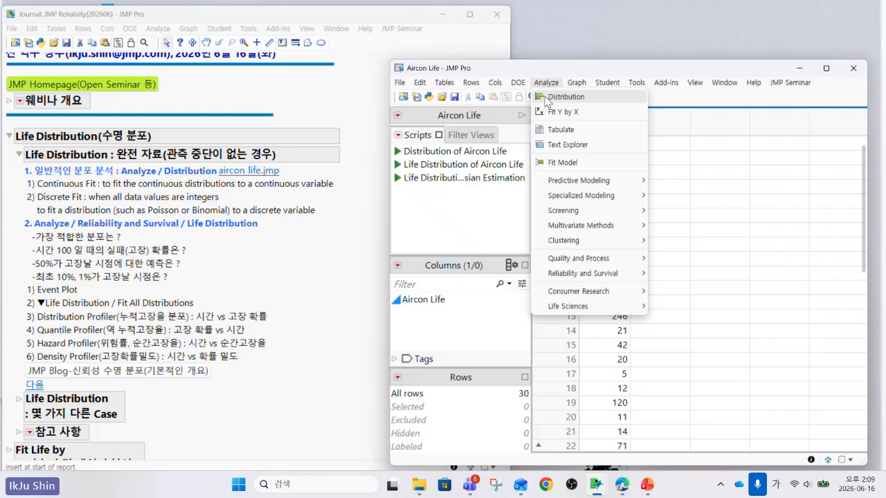
pyautogui.click(548, 98)
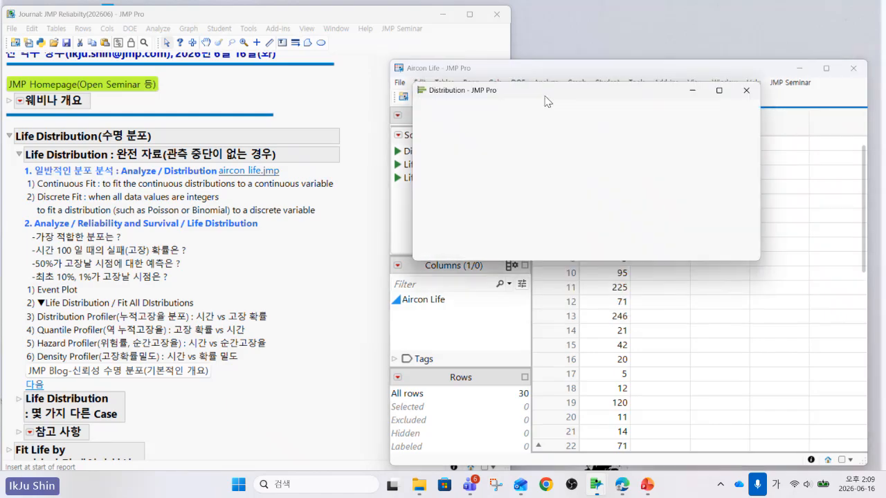
pyautogui.click(504, 159)
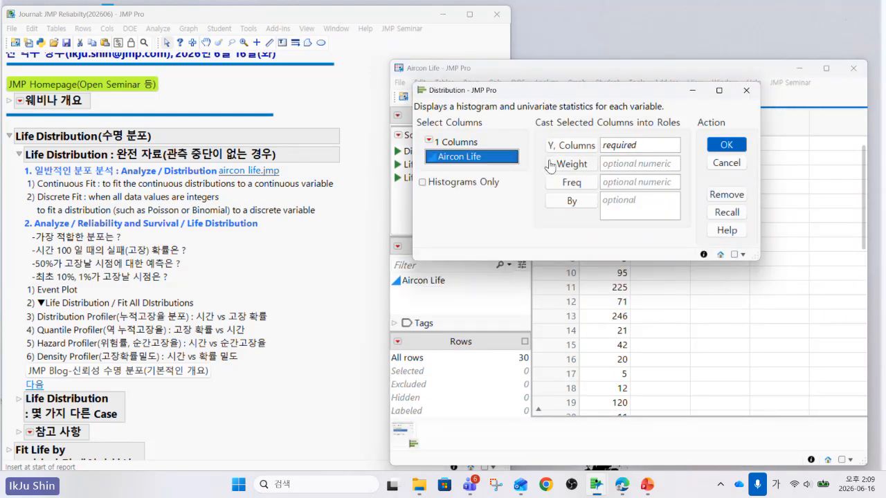
pyautogui.click(567, 147)
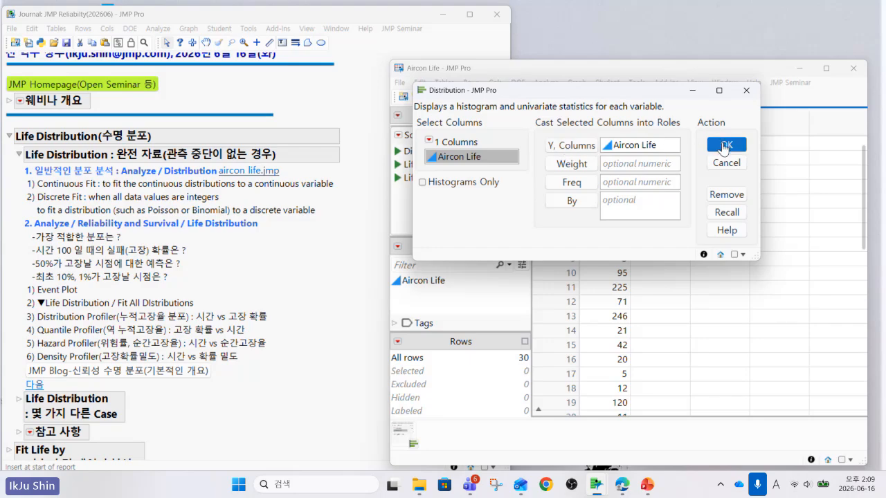
pyautogui.click(724, 146)
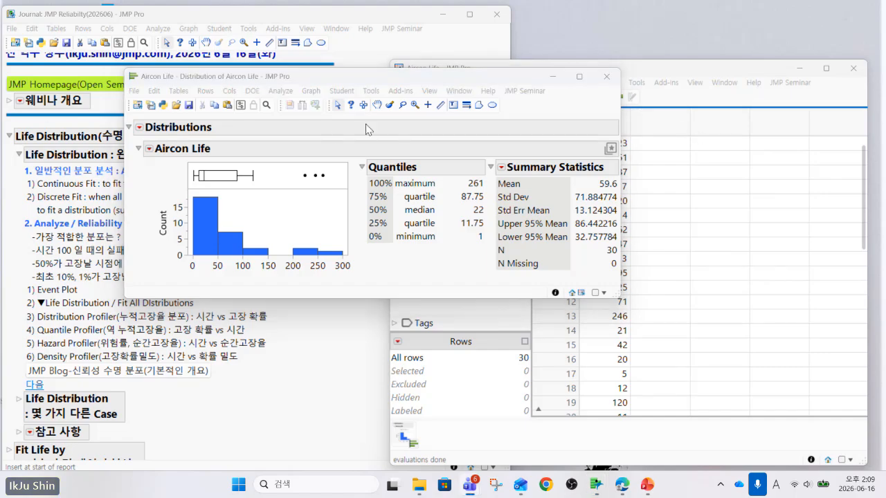
# Fit all continuous distributions to Aircon Life, review the Compare Distributions table, and close the report.
pyautogui.click(149, 154)
pyautogui.moveTo(180, 401)
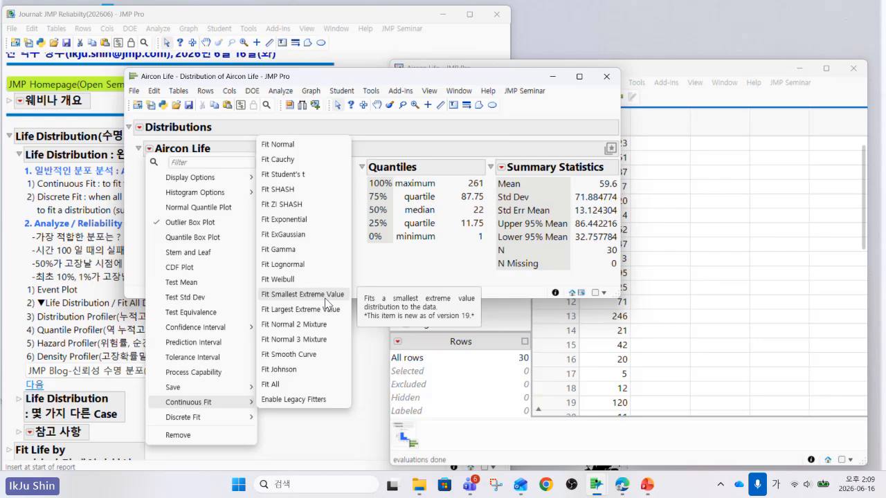
pyautogui.click(310, 385)
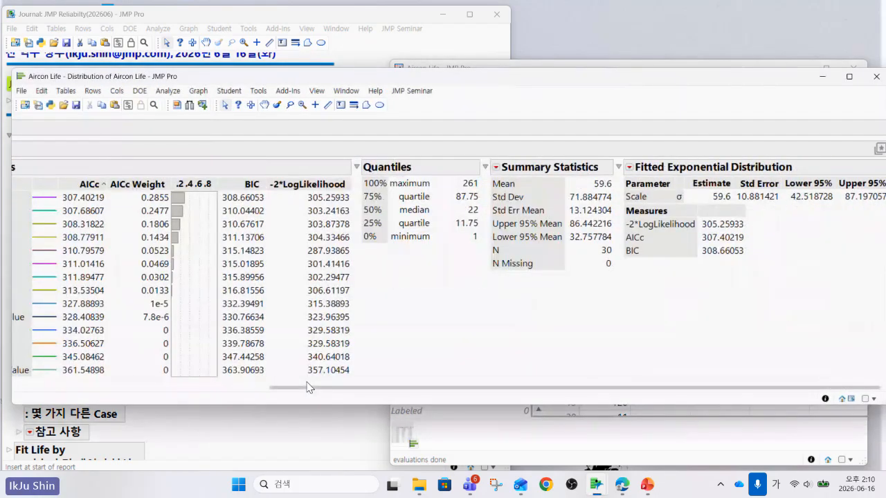
pyautogui.moveTo(308, 387); pyautogui.dragTo(153, 392)
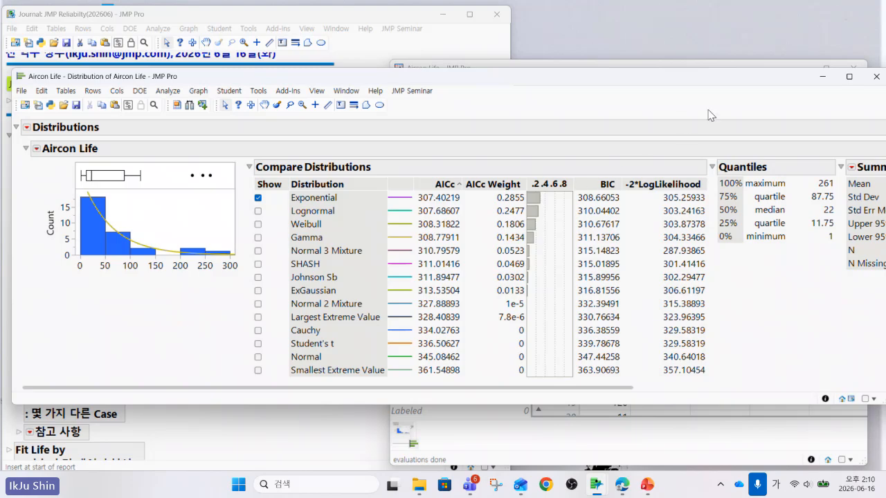
pyautogui.click(874, 77)
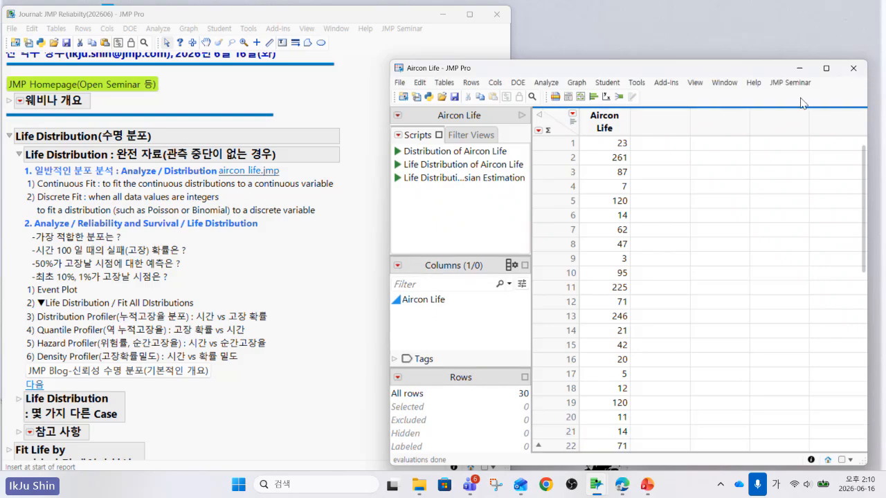
# Run a Life Distribution analysis with Aircon Life as Y, Time to Event, keeping the Wald confidence interval method.
pyautogui.click(545, 84)
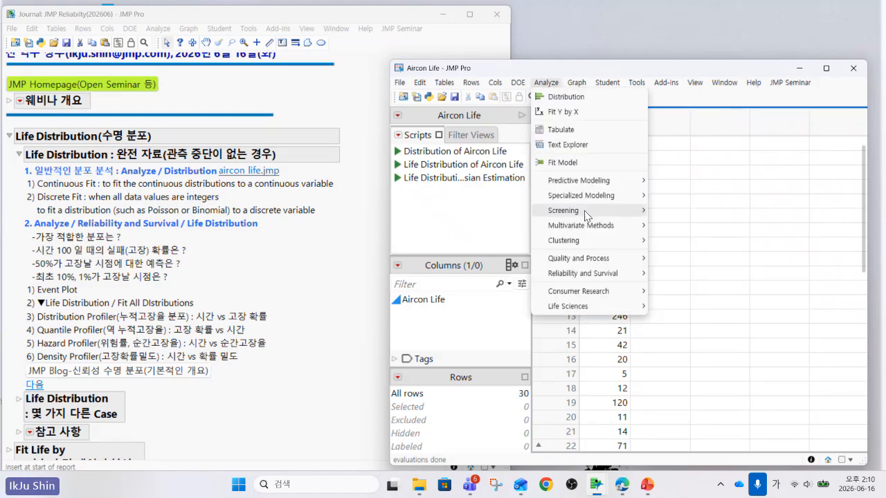
pyautogui.moveTo(597, 277)
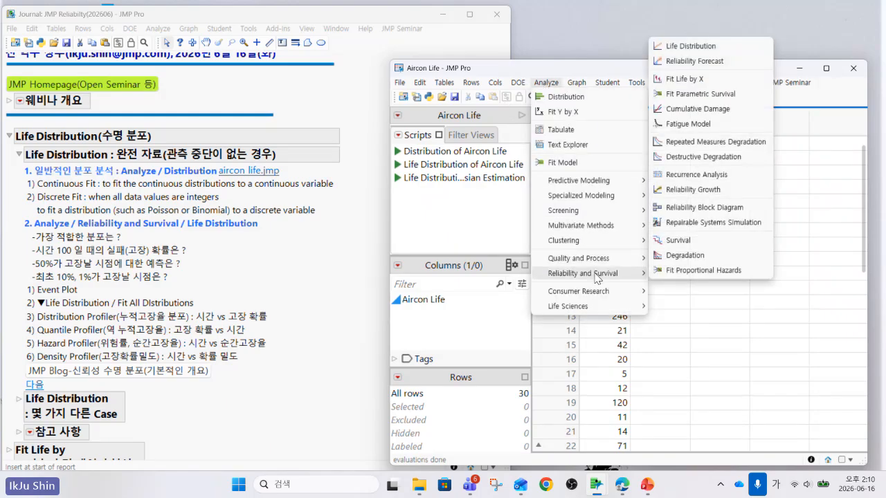
pyautogui.click(723, 47)
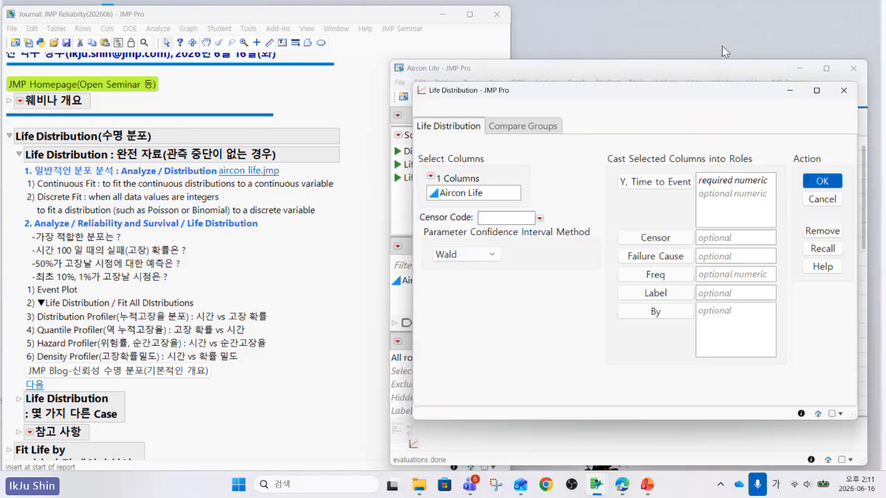
pyautogui.moveTo(688, 98); pyautogui.dragTo(600, 98)
pyautogui.click(443, 194)
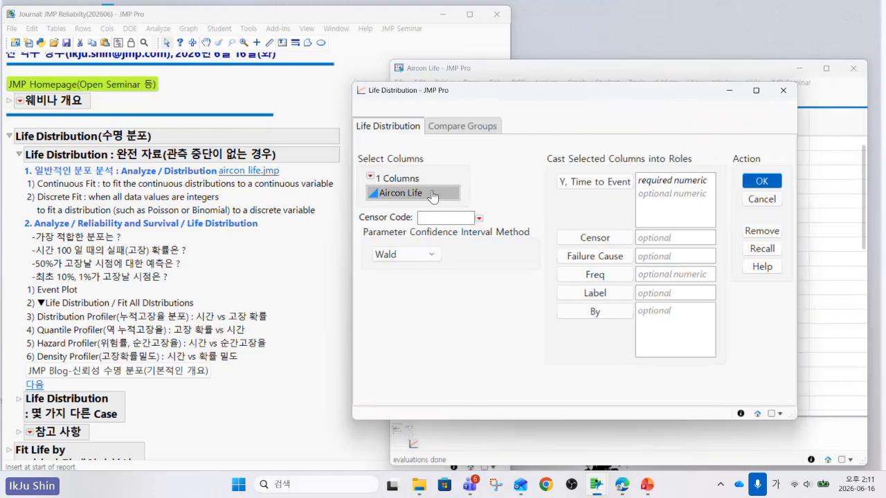
pyautogui.click(576, 185)
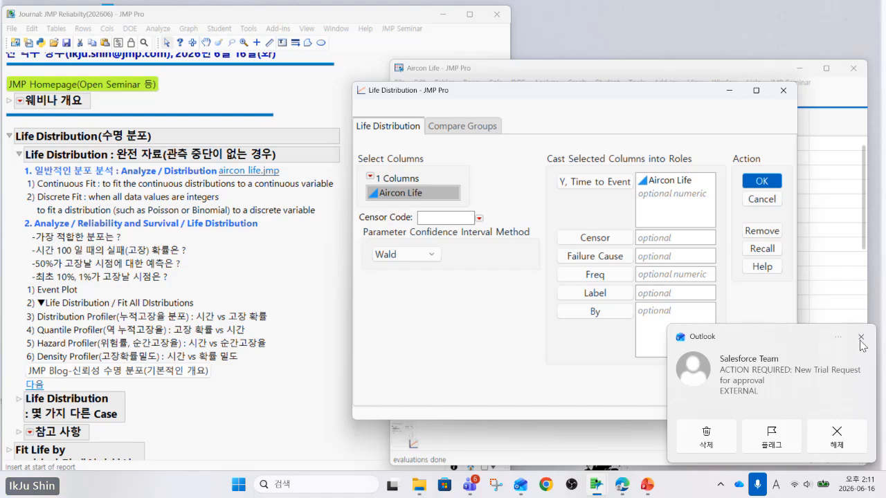
pyautogui.click(860, 338)
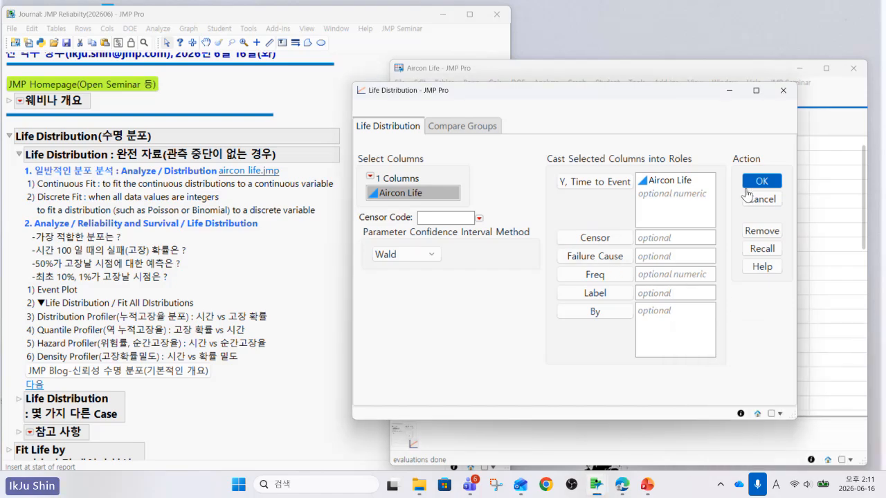
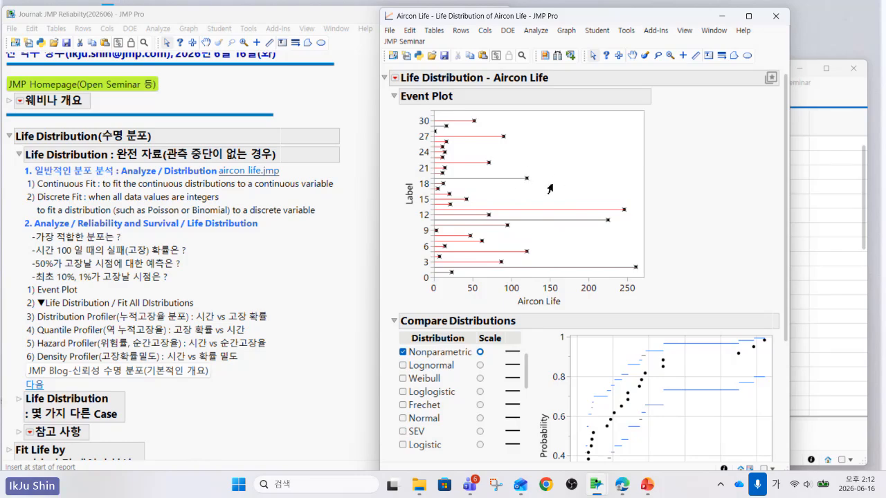
# Expand Summary of Data and Nonparametric Estimate in the Life Distribution report and examine their statistics.
pyautogui.scroll(-5, 569, 181)
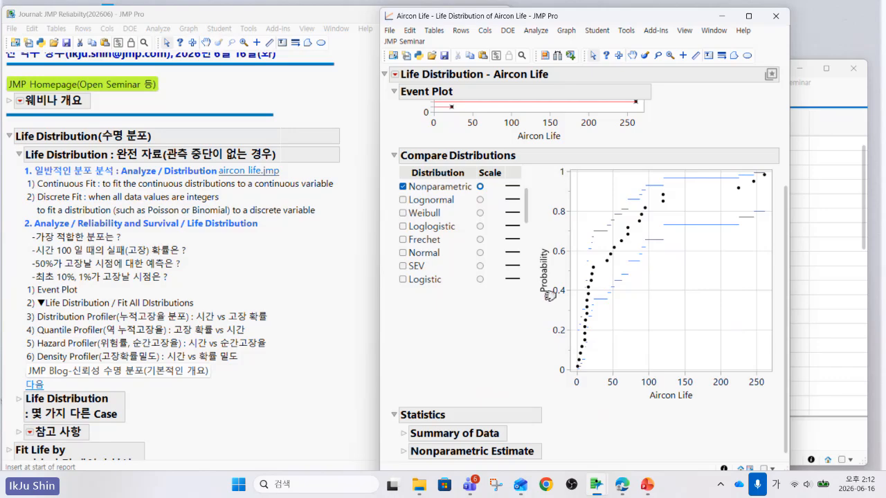
pyautogui.click(405, 438)
pyautogui.scroll(-1, 415, 427)
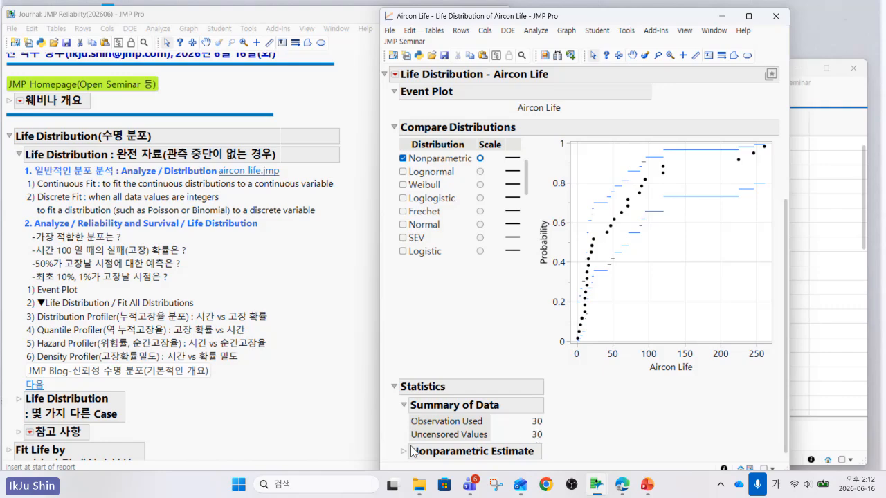
pyautogui.click(404, 451)
pyautogui.scroll(-7, 528, 414)
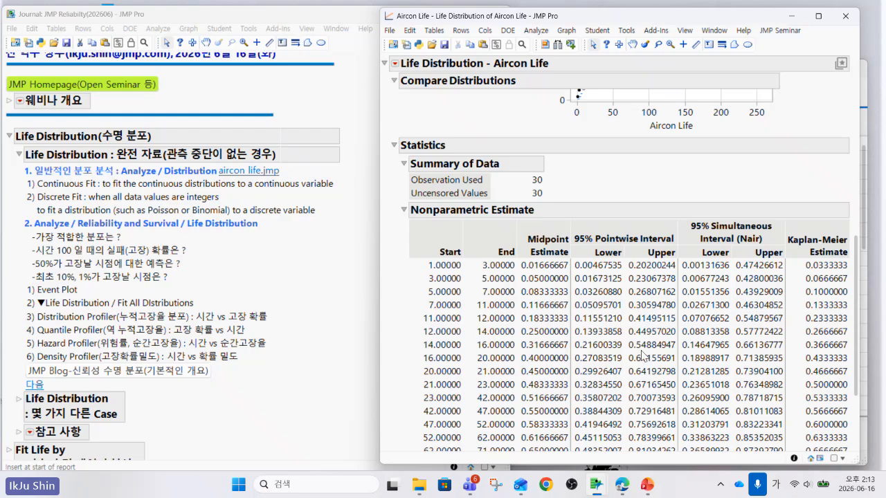
pyautogui.scroll(-3, 692, 353)
pyautogui.scroll(12, 745, 348)
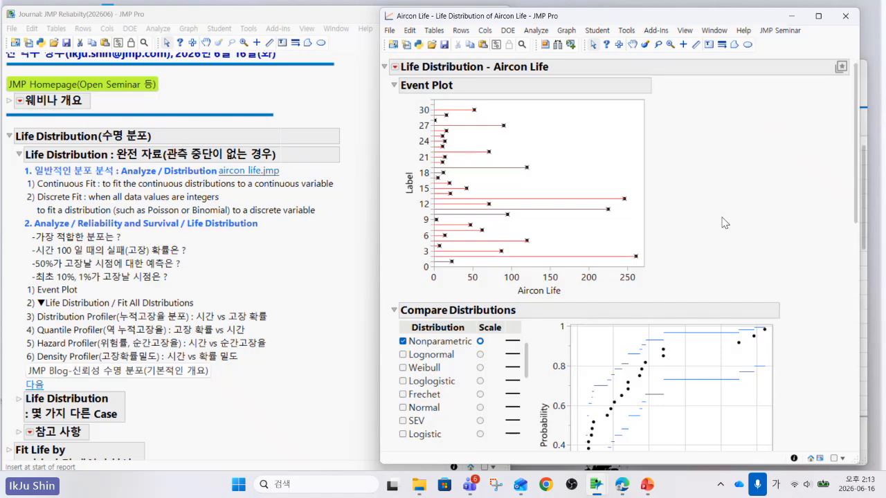
# Fit all distributions in the Life Distribution report and review the Model Comparisons table by AIC, AICc and BIC.
pyautogui.click(394, 67)
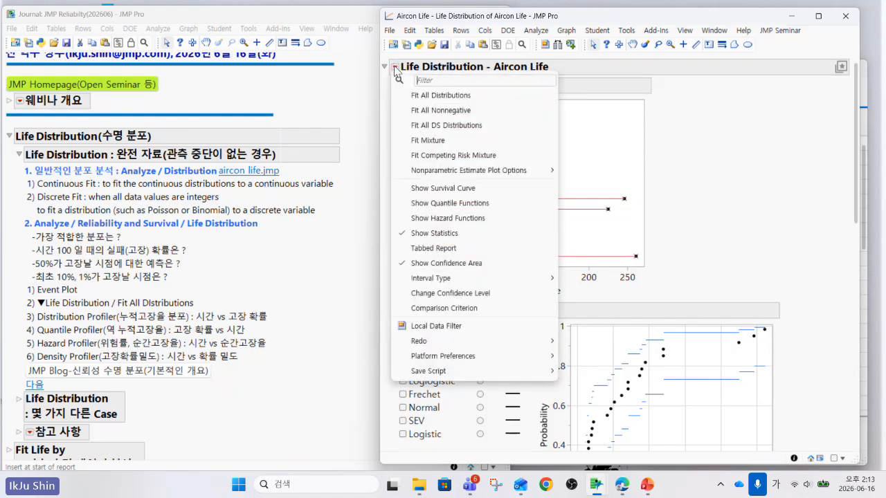
pyautogui.click(480, 94)
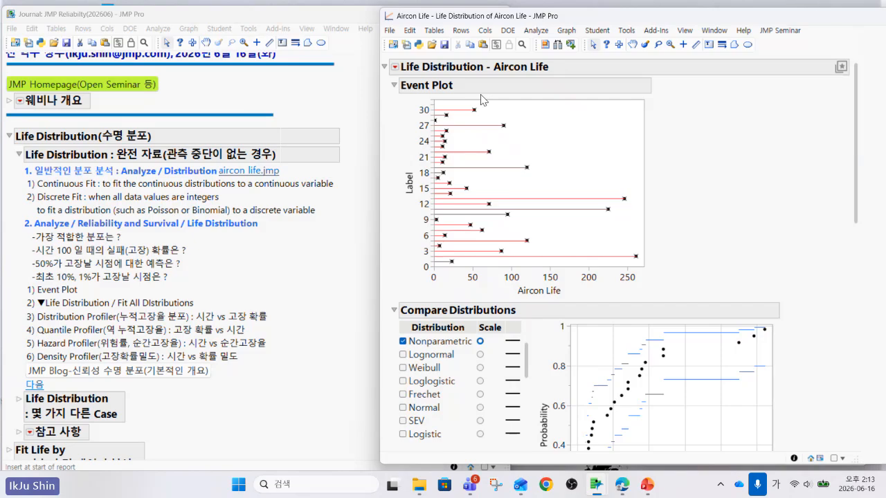
pyautogui.scroll(-5, 486, 261)
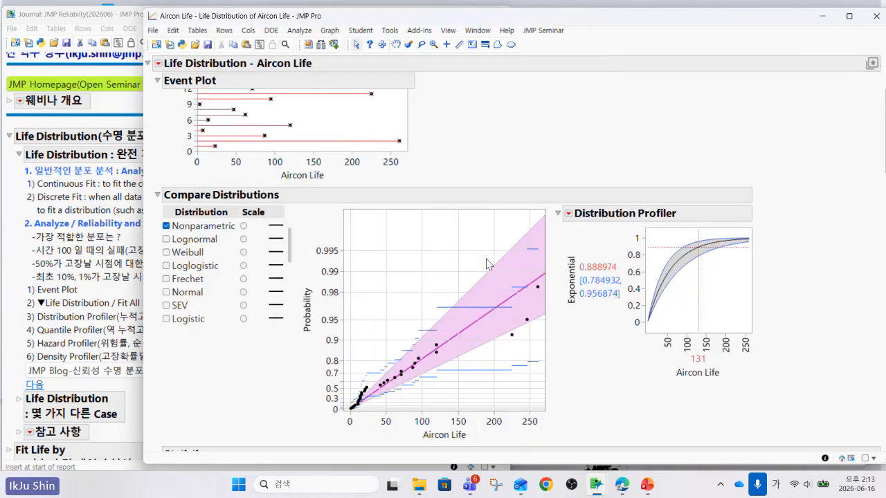
pyautogui.scroll(-3, 486, 258)
pyautogui.scroll(-3, 486, 262)
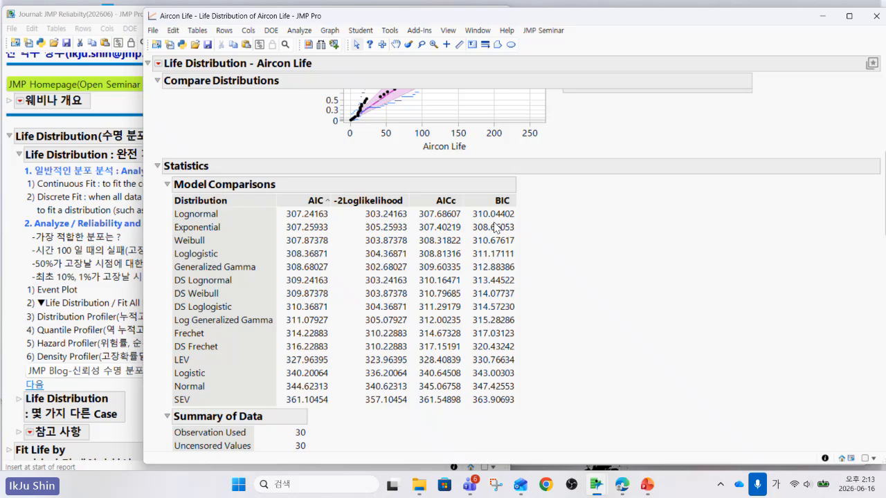
pyautogui.scroll(6, 659, 247)
pyautogui.scroll(-1, 660, 247)
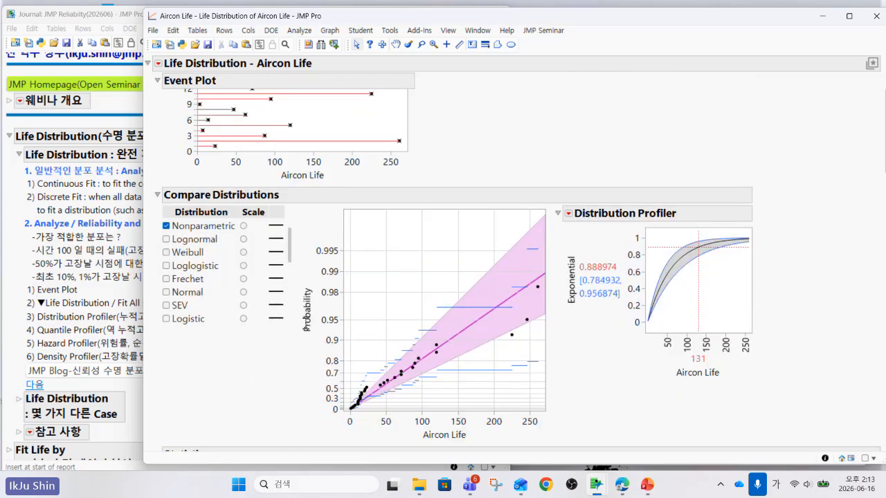
# Lengthen the distribution list in Compare Distributions and check the Exponential probability plot against the Model Comparisons statistics.
pyautogui.moveTo(284, 325); pyautogui.dragTo(283, 428)
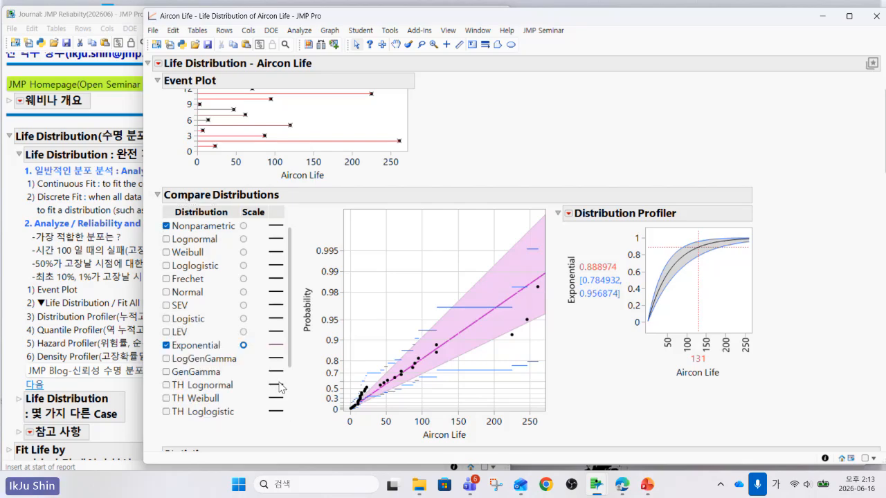
pyautogui.scroll(-2, 280, 388)
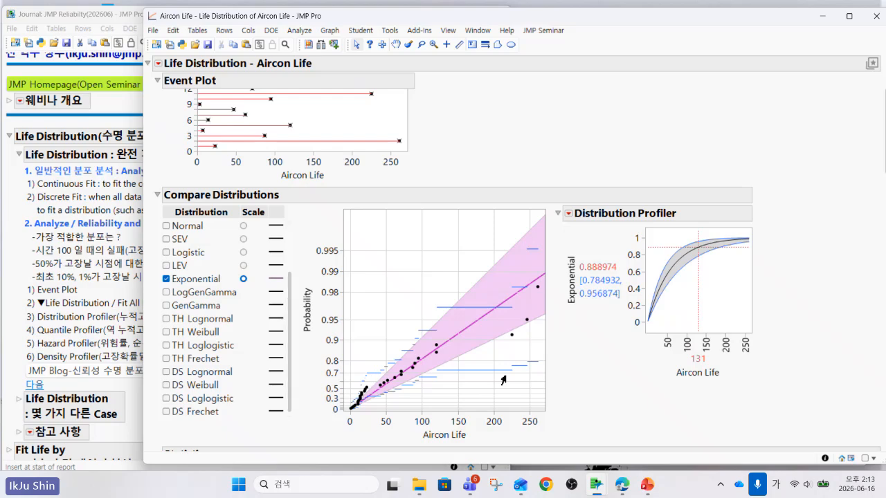
pyautogui.scroll(-5, 312, 356)
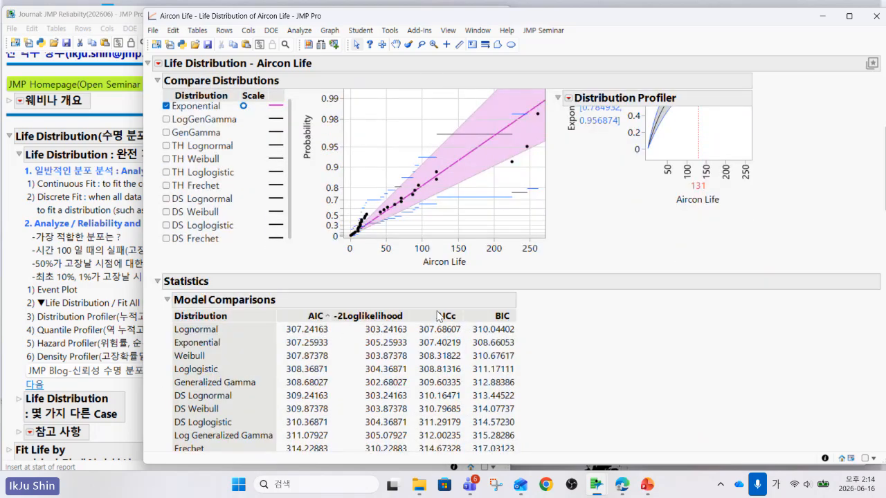
pyautogui.scroll(3, 435, 343)
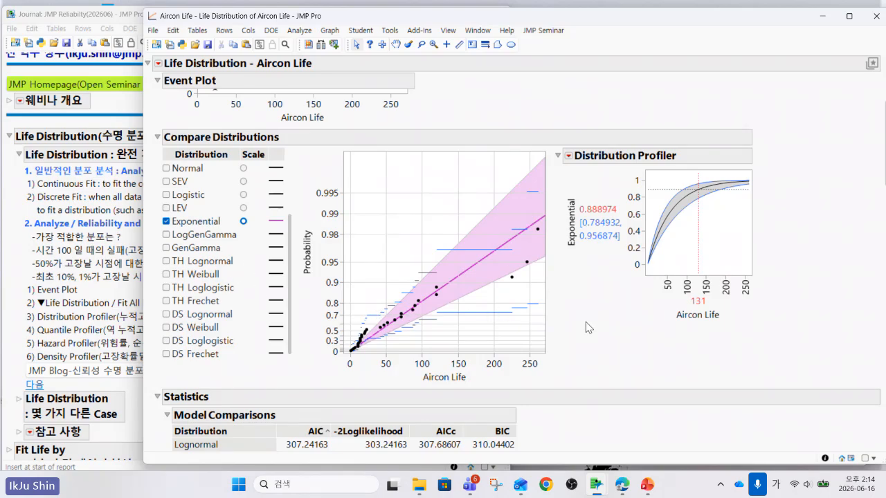
pyautogui.scroll(-3, 587, 327)
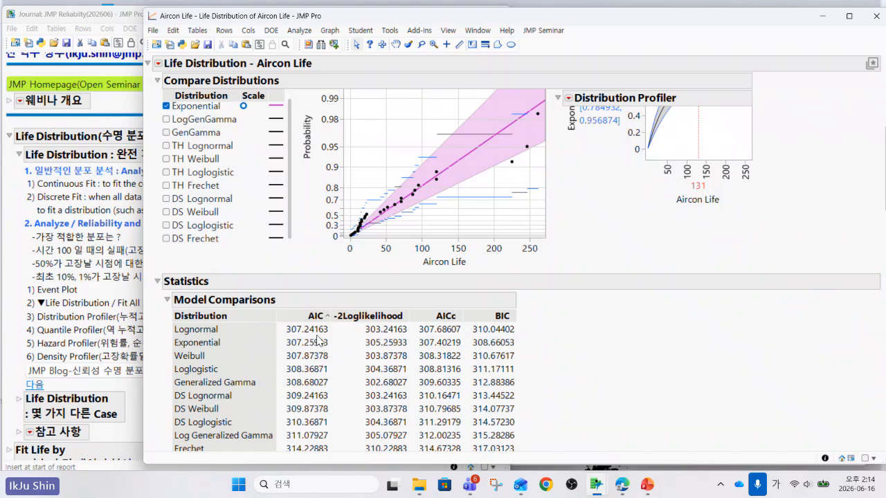
# Add the Lognormal fit to the Compare Distributions plot and hide the Nonparametric estimate.
pyautogui.scroll(5, 295, 352)
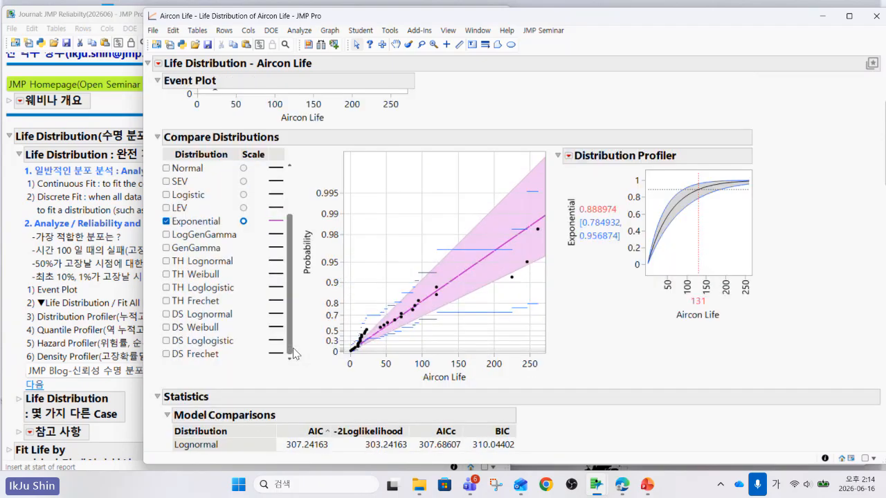
pyautogui.scroll(2, 224, 307)
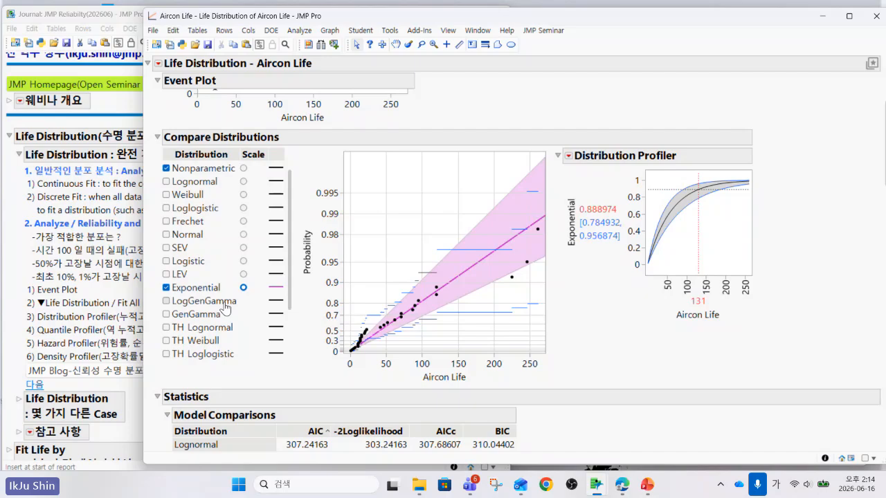
pyautogui.click(168, 182)
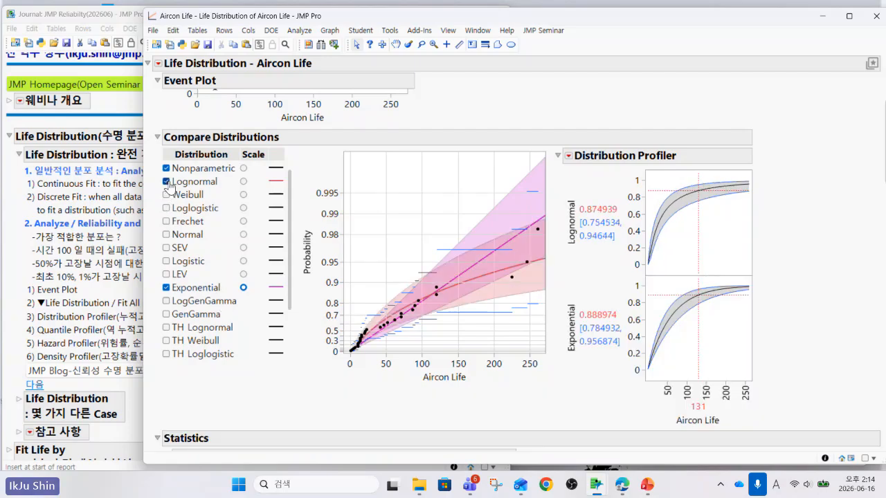
pyautogui.click(166, 169)
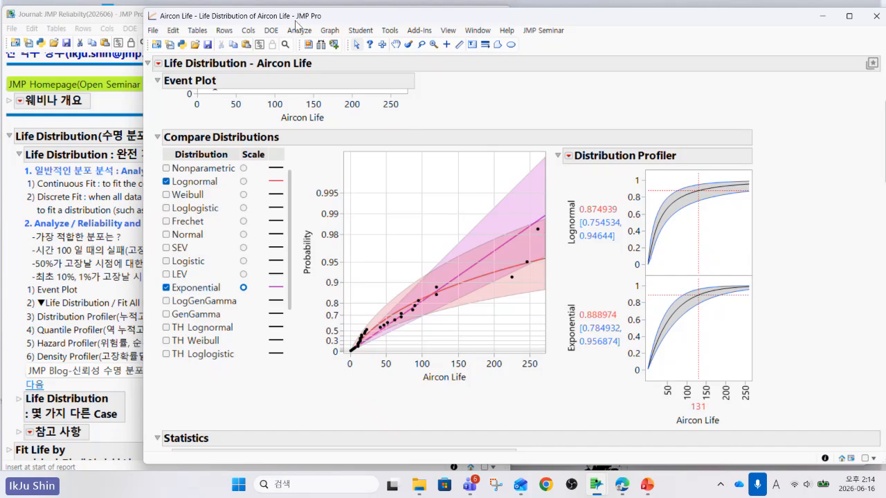
pyautogui.moveTo(333, 21); pyautogui.dragTo(340, 24)
pyautogui.doubleClick(340, 24)
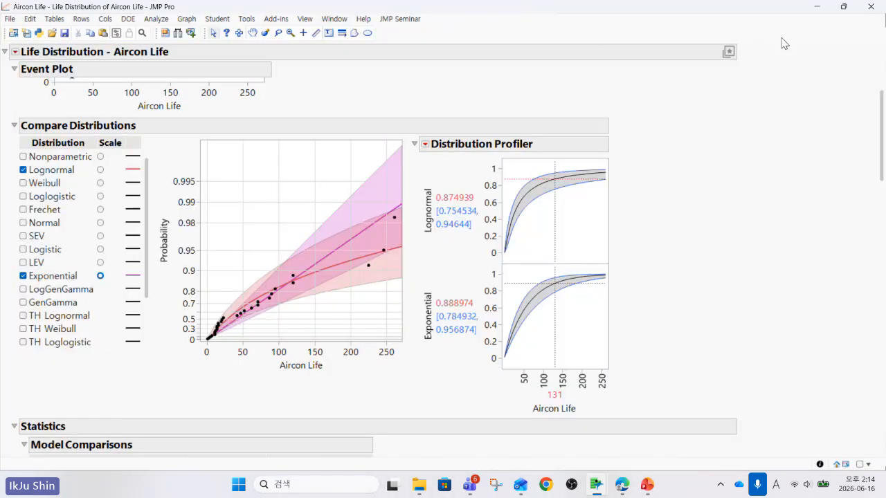
pyautogui.click(843, 8)
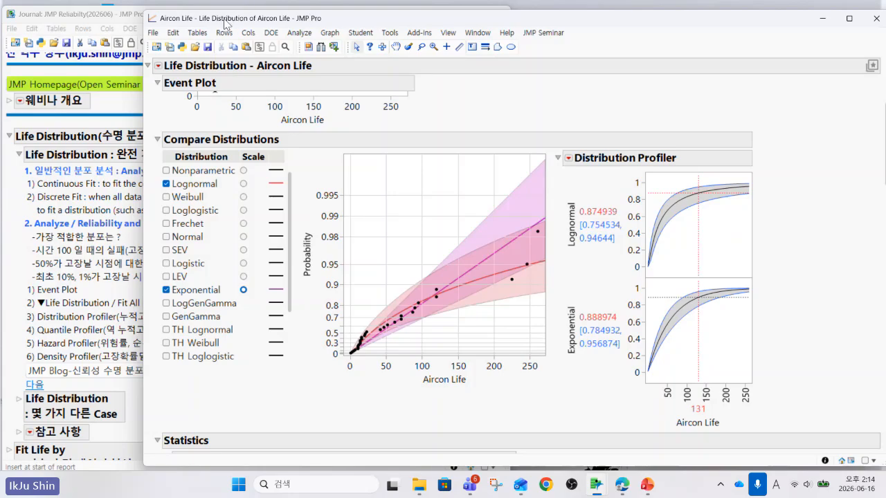
# Place the report so the journal stays readable, and set Aircon Life to 100 in the Distribution Profiler.
pyautogui.moveTo(231, 26); pyautogui.dragTo(369, 34)
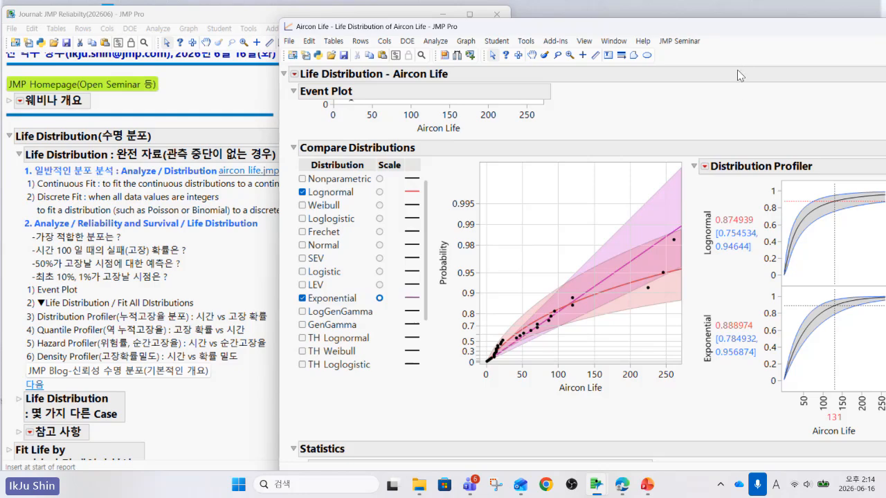
pyautogui.moveTo(791, 29); pyautogui.dragTo(713, 25)
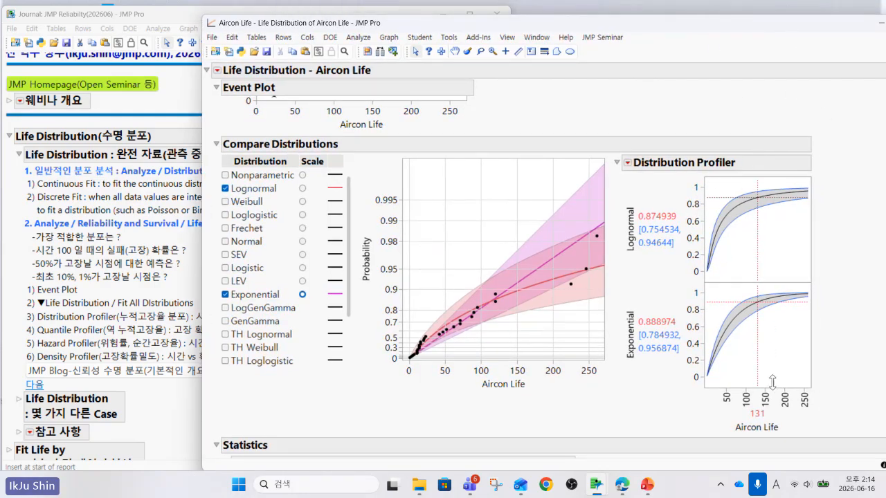
pyautogui.click(759, 413)
pyautogui.write('100')
pyautogui.press('Return')
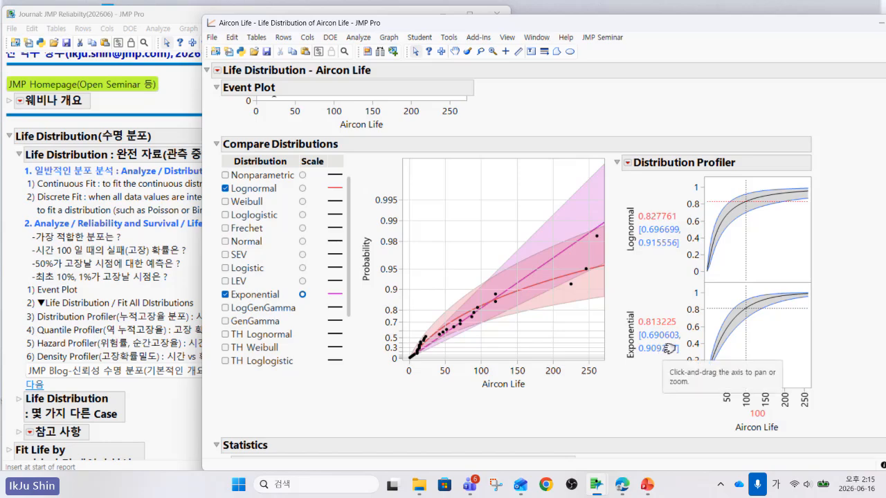
# Collapse the Statistics section and remove the Lognormal fit from Compare Distributions, leaving only Exponential selected.
pyautogui.scroll(-2, 669, 350)
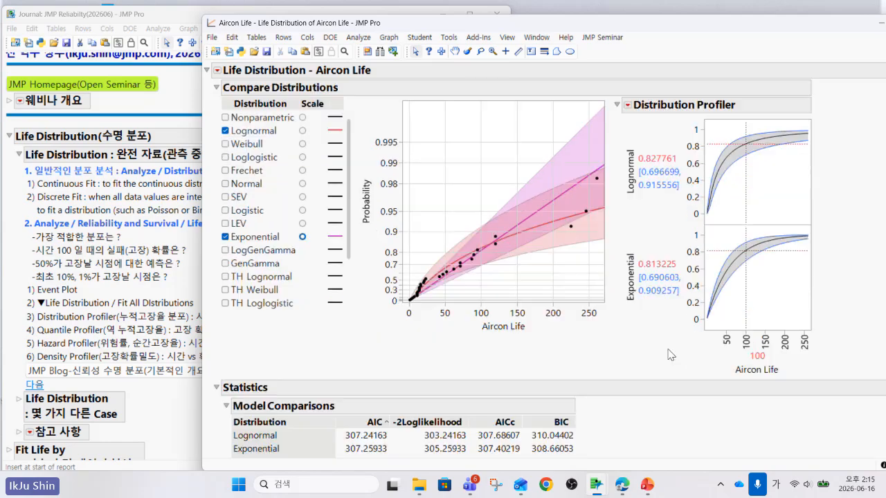
pyautogui.scroll(-2, 669, 354)
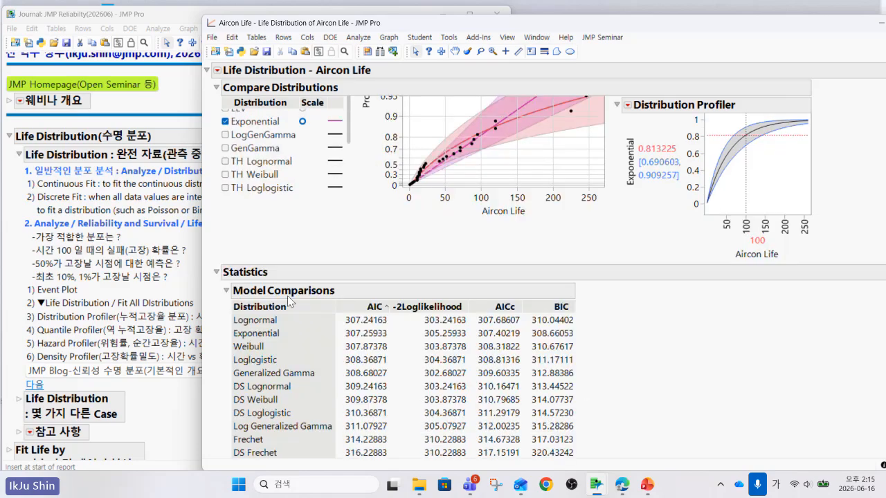
pyautogui.click(216, 271)
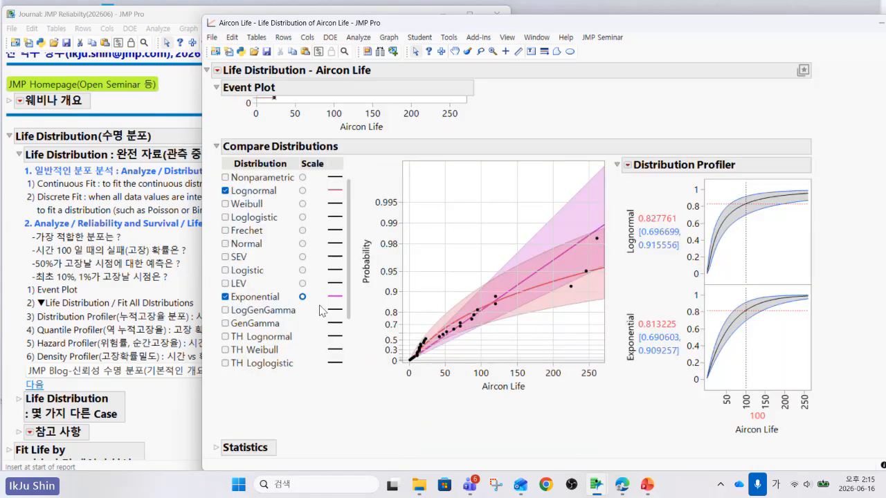
pyautogui.scroll(-2, 333, 330)
pyautogui.scroll(4, 333, 331)
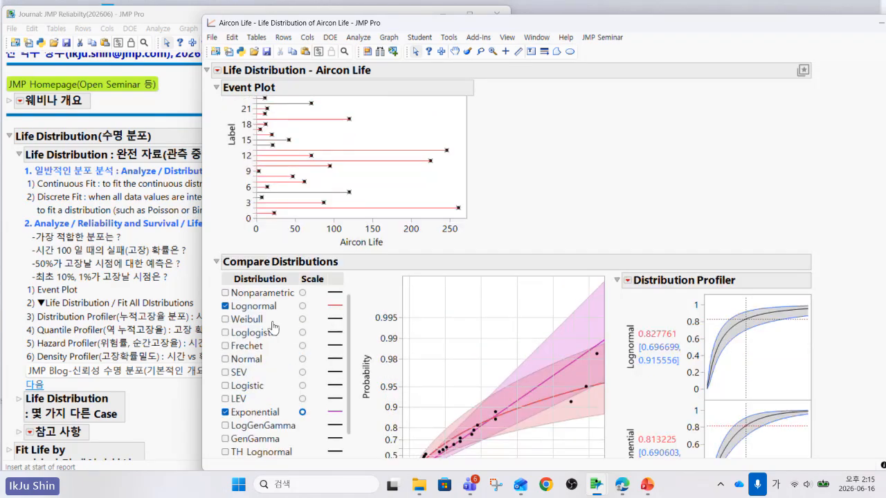
pyautogui.click(225, 306)
pyautogui.scroll(-4, 293, 336)
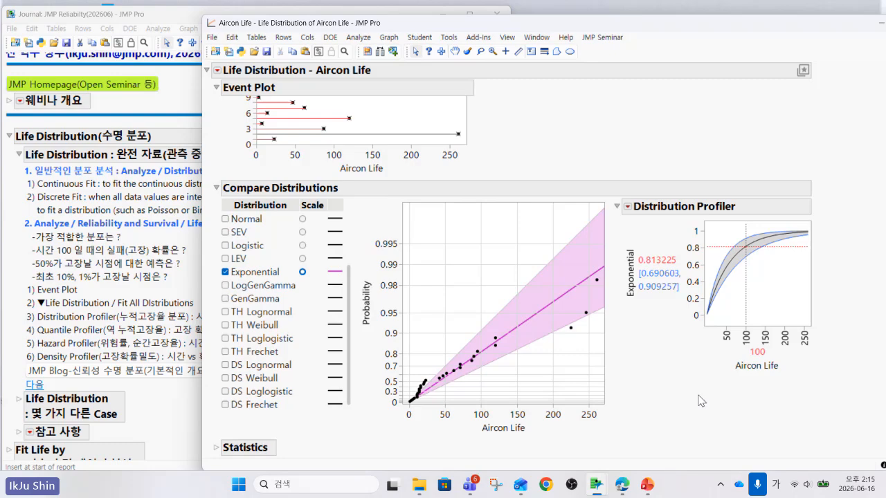
# Collapse Compare Distributions, expand Statistics and examine the Parametric Estimate - Exponential section with its profilers.
pyautogui.moveTo(579, 31); pyautogui.dragTo(635, 28)
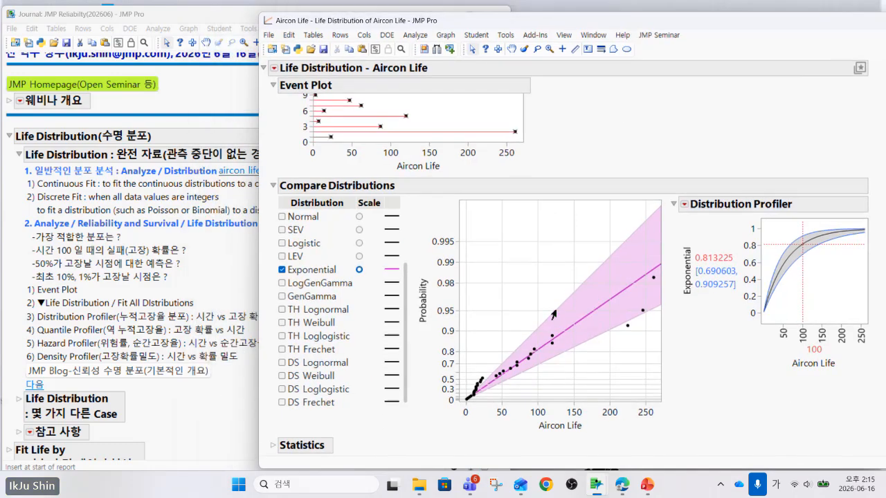
pyautogui.click(274, 186)
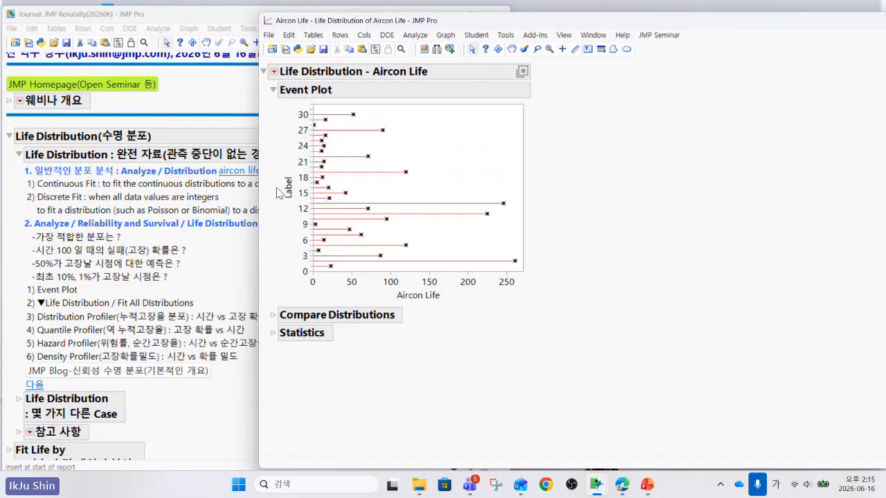
pyautogui.click(274, 337)
pyautogui.scroll(-5, 408, 335)
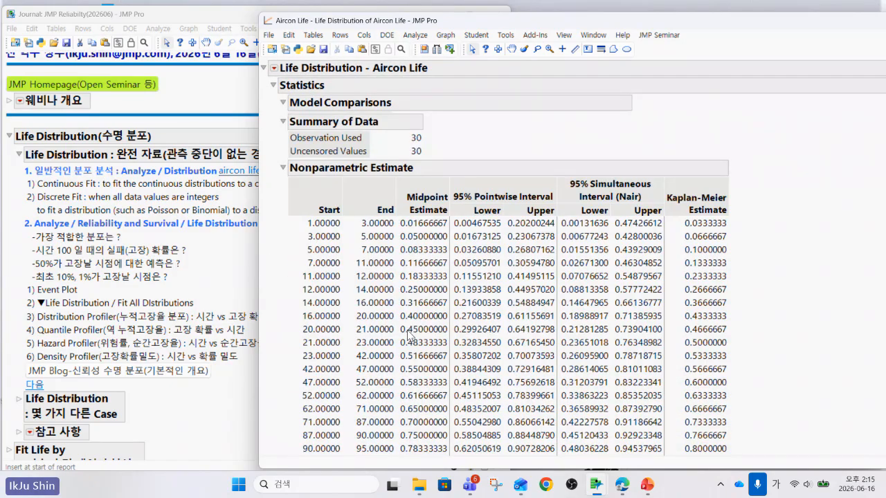
pyautogui.scroll(-5, 412, 335)
pyautogui.scroll(-3, 411, 335)
pyautogui.scroll(-5, 410, 335)
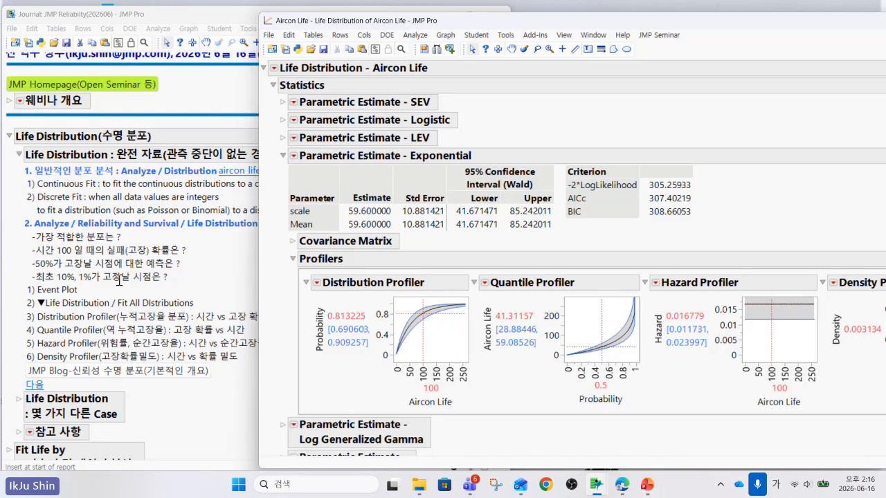
# Set the probability to 0.1 in the Exponential Quantile Profiler and dismiss the mail notification.
pyautogui.click(600, 385)
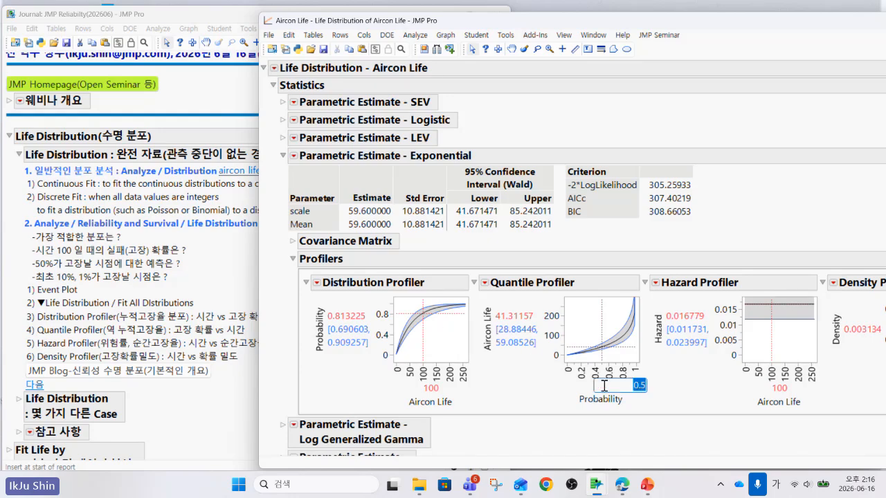
pyautogui.write('0.1')
pyautogui.press('Return')
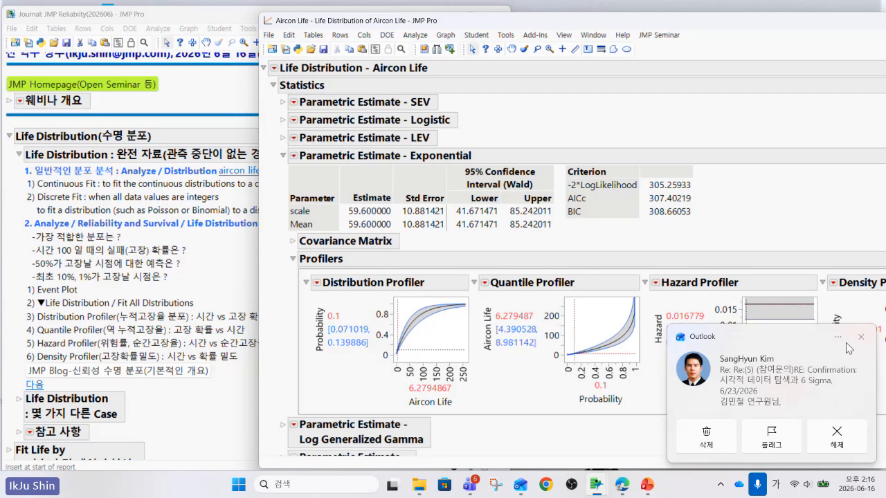
pyautogui.click(862, 339)
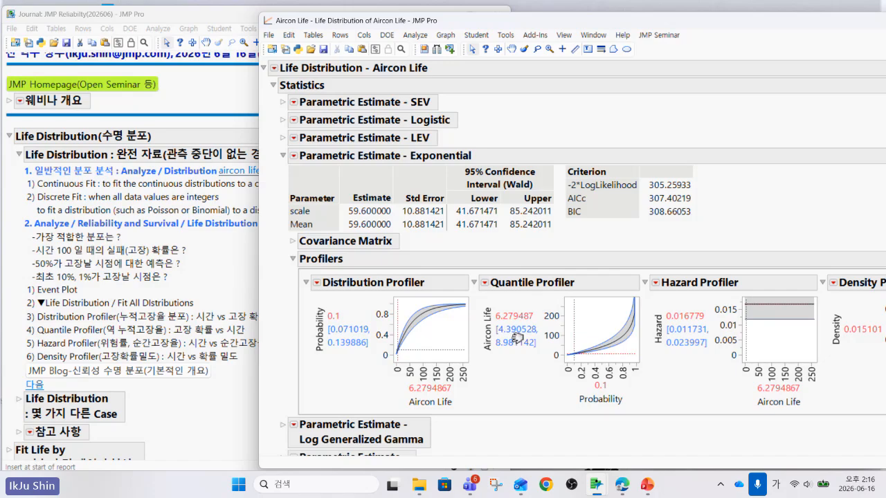
# Minimize the Aircon Life report, then collapse the journal's complete-data Life Distribution topic and expand the topic on several different cases.
pyautogui.moveTo(784, 24); pyautogui.dragTo(674, 50)
pyautogui.click(800, 43)
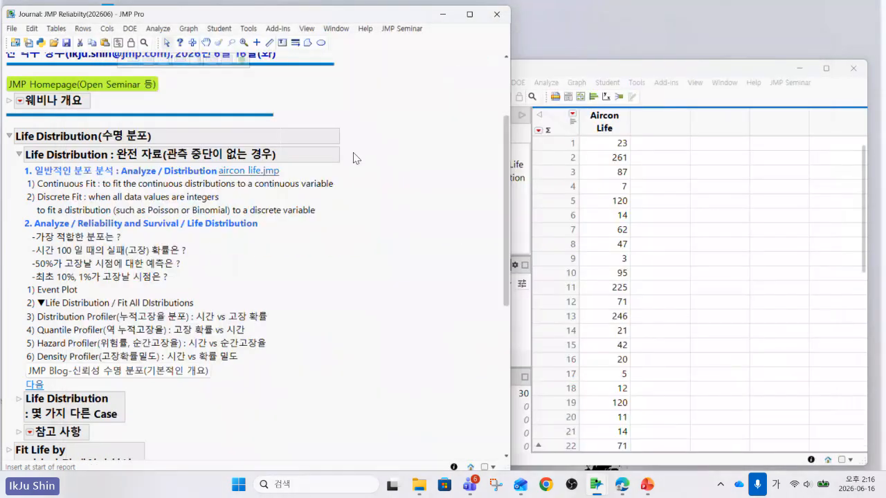
pyautogui.click(21, 156)
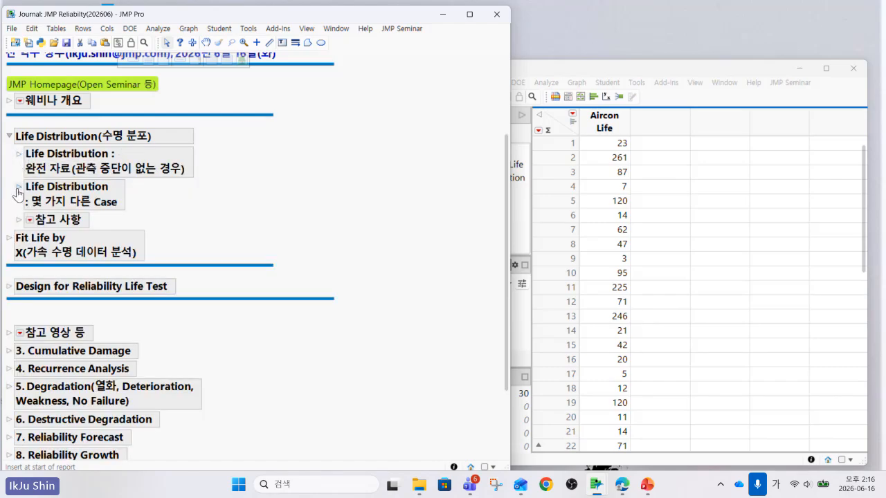
pyautogui.click(18, 190)
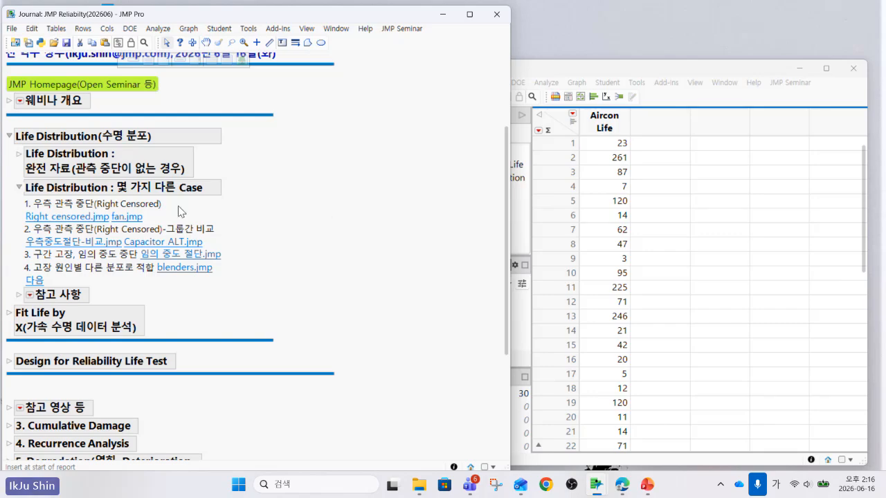
# Open the Right censored.jmp data table from the journal and inspect its time and Censor columns.
pyautogui.click(66, 217)
pyautogui.moveTo(328, 97); pyautogui.dragTo(476, 80)
pyautogui.click(497, 131)
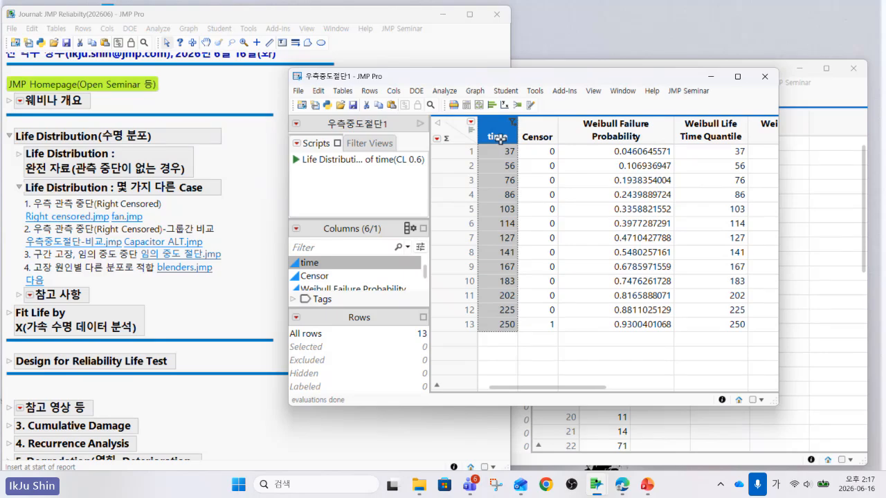
pyautogui.click(537, 137)
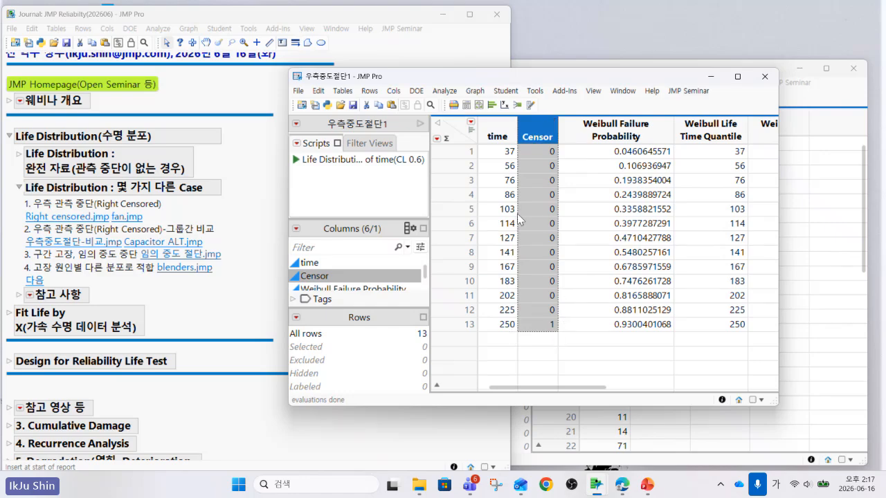
pyautogui.click(501, 136)
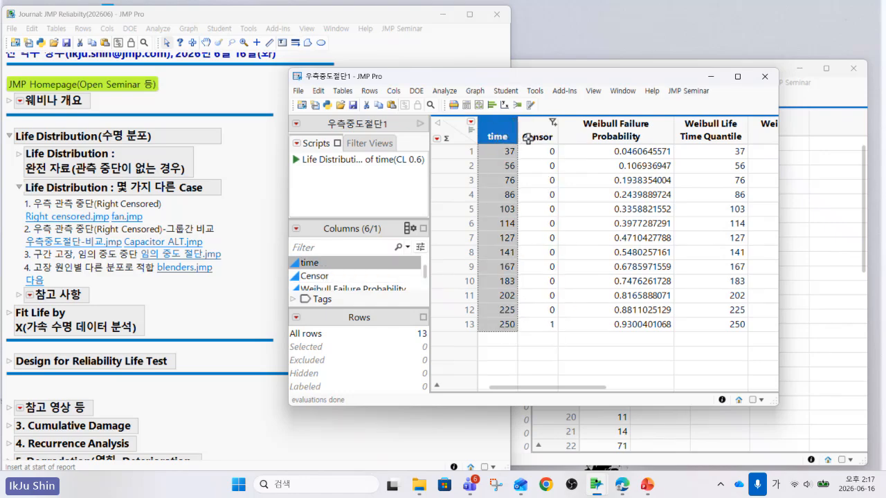
pyautogui.click(528, 138)
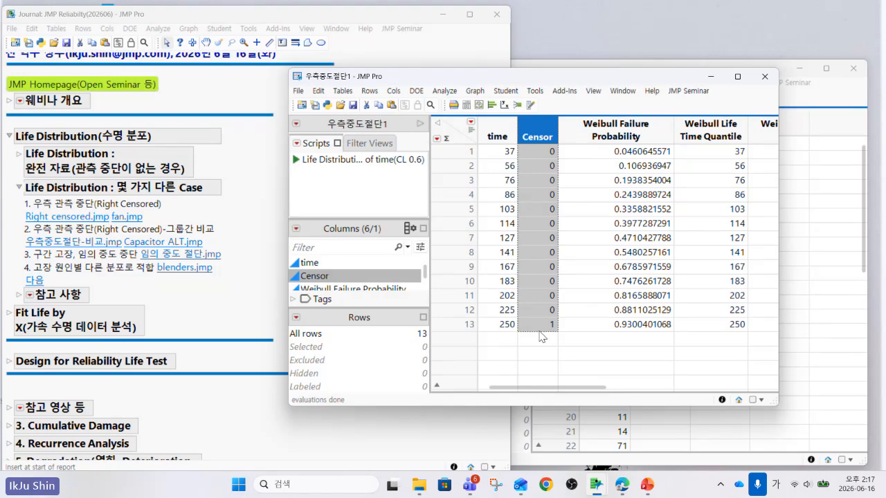
pyautogui.click(455, 137)
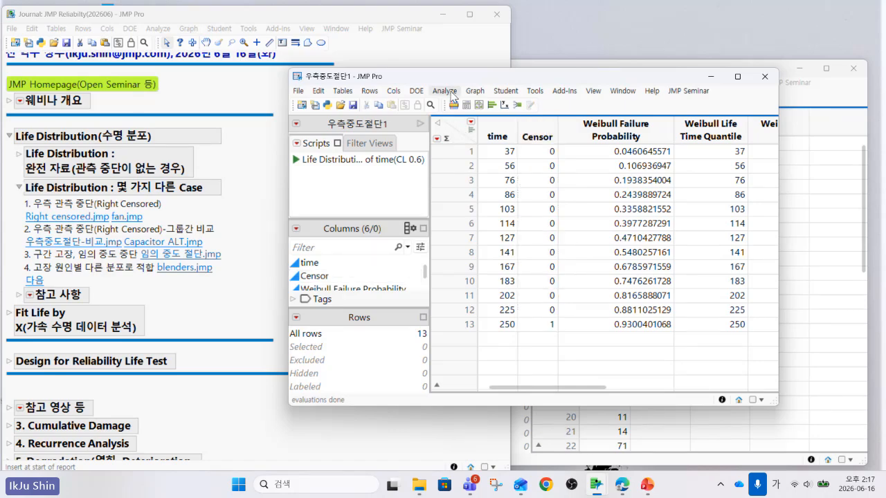
# Launch a Life Distribution analysis with time as Y, Time to Event and Censor in the Censor role.
pyautogui.click(446, 92)
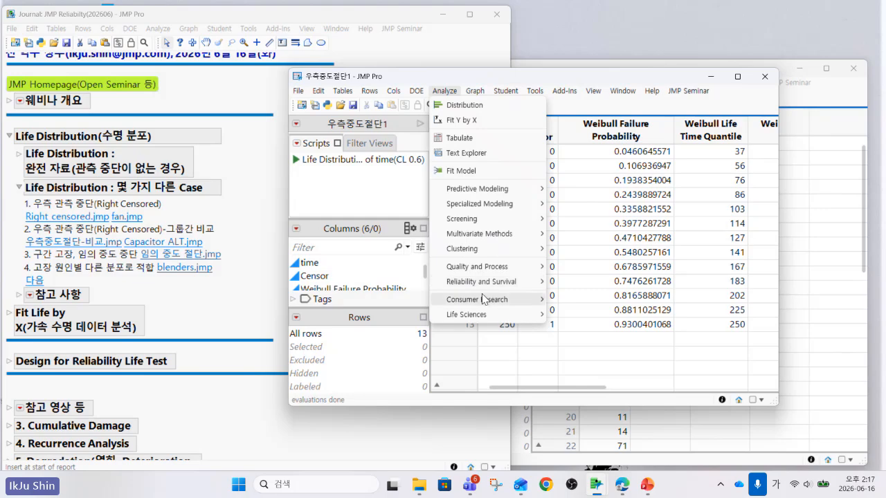
pyautogui.moveTo(488, 286)
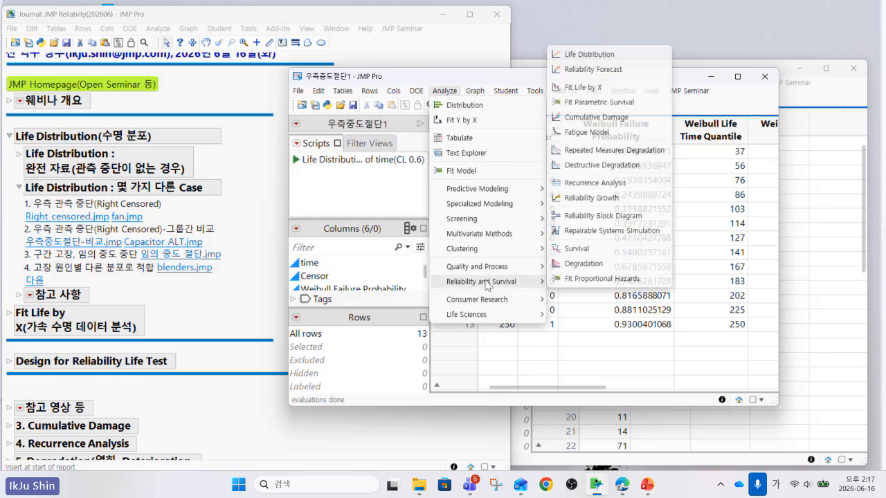
pyautogui.click(620, 55)
pyautogui.click(448, 206)
pyautogui.click(532, 194)
pyautogui.keyDown('ctrl'); pyautogui.click(441, 217); pyautogui.keyUp('ctrl')
pyautogui.click(441, 218)
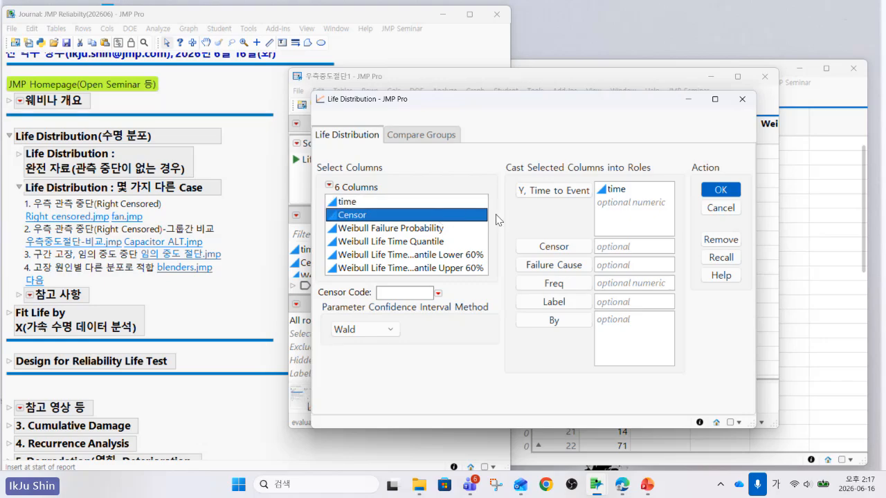
pyautogui.click(555, 247)
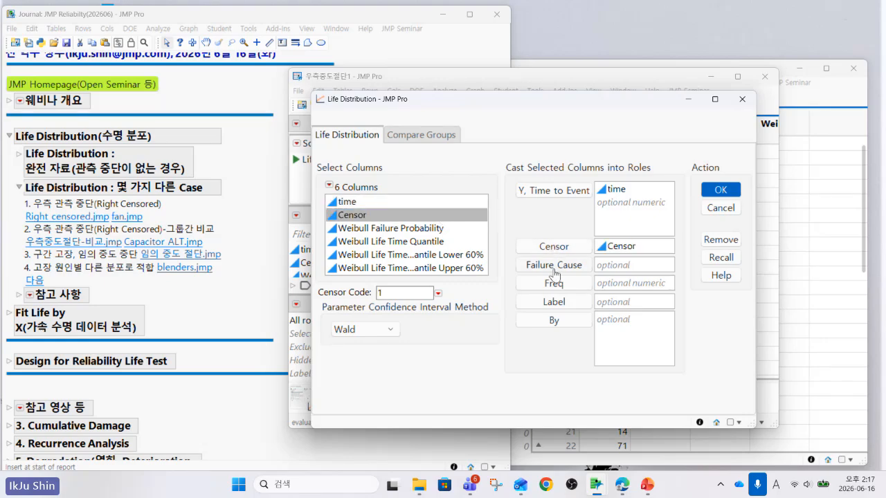
# Keep censor code 1, set the parameter confidence interval method to Likelihood and run the Life Distribution analysis.
pyautogui.click(438, 294)
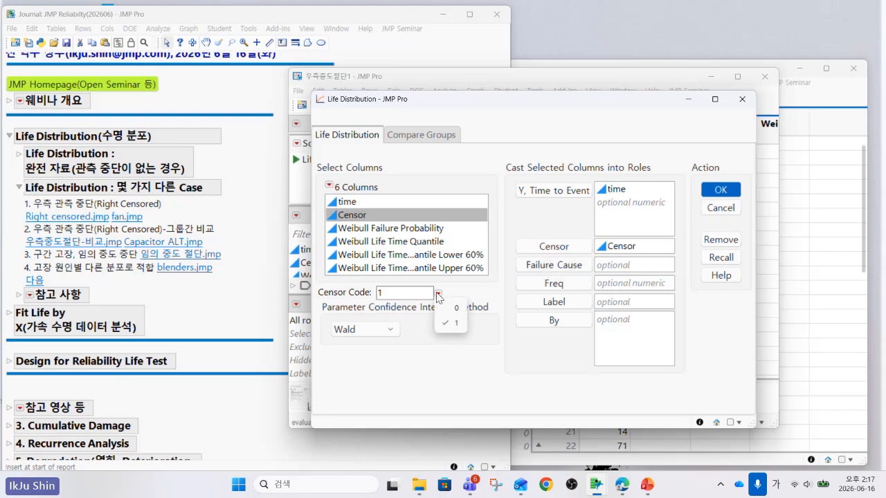
pyautogui.click(438, 295)
pyautogui.click(393, 332)
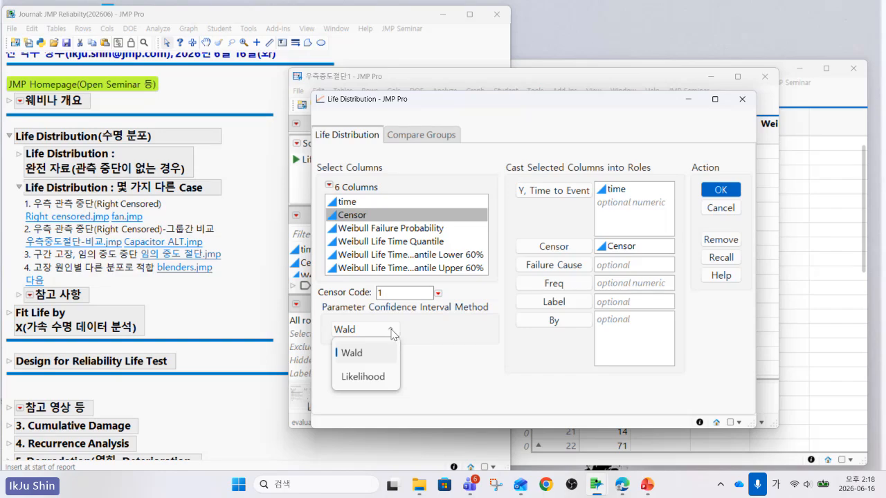
pyautogui.click(382, 377)
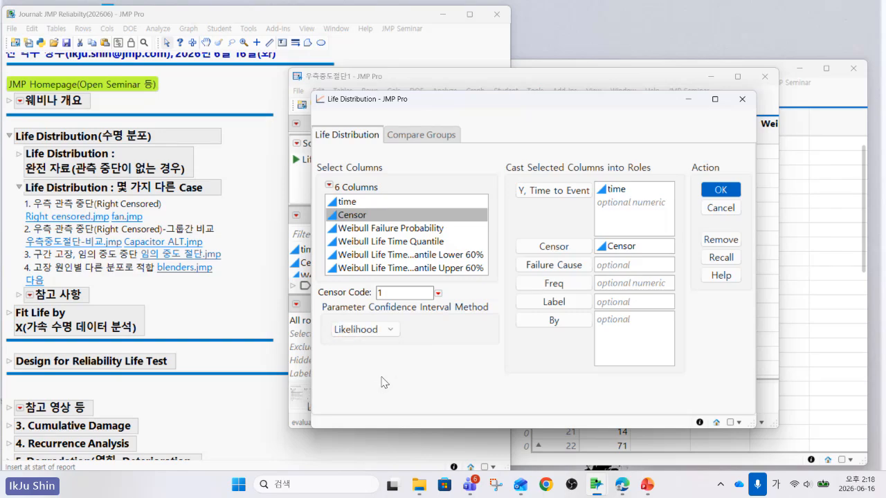
pyautogui.click(718, 189)
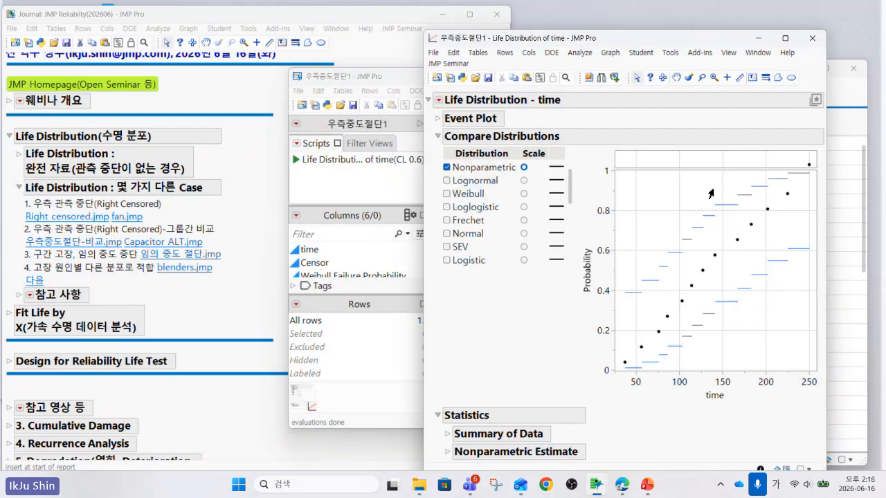
# Fit a Weibull distribution to time, hide the nonparametric estimate and show the probability plot on the Weibull scale.
pyautogui.moveTo(661, 39); pyautogui.dragTo(587, 36)
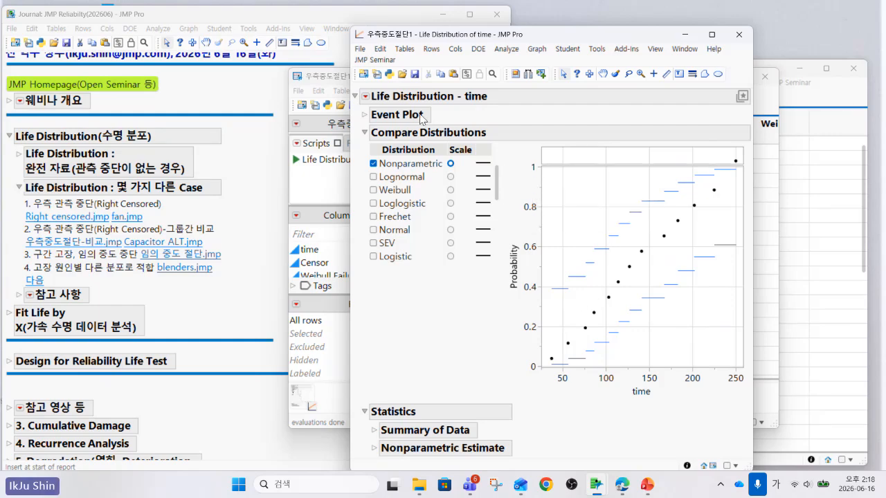
pyautogui.click(365, 96)
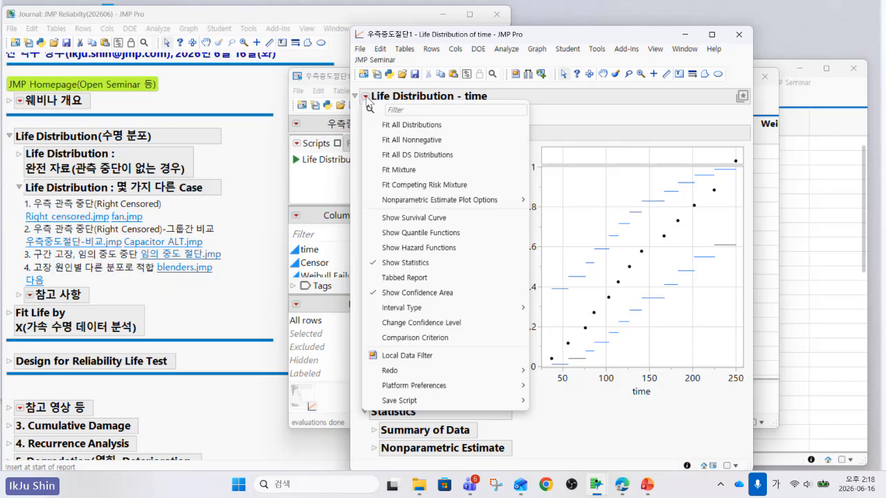
pyautogui.click(568, 116)
pyautogui.click(404, 192)
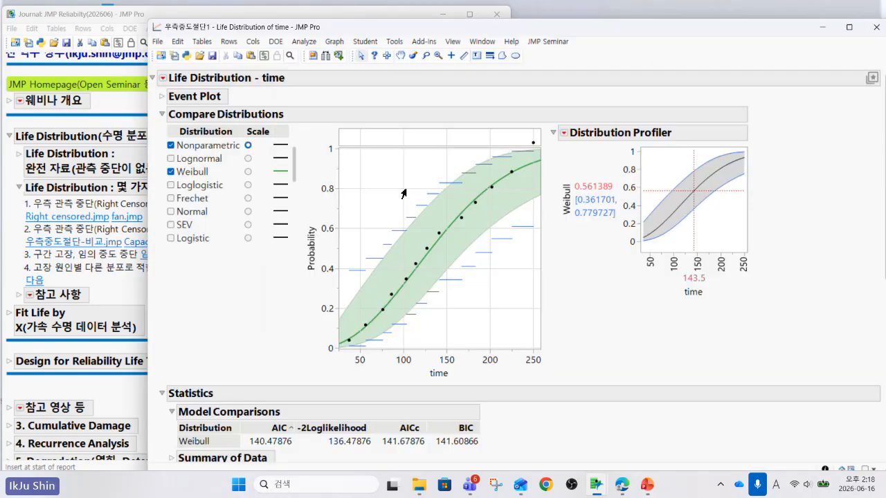
pyautogui.click(170, 145)
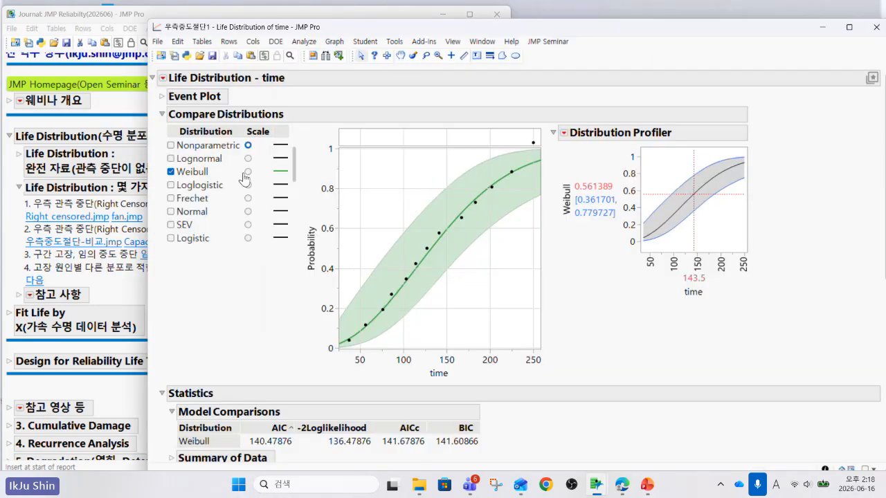
pyautogui.click(247, 172)
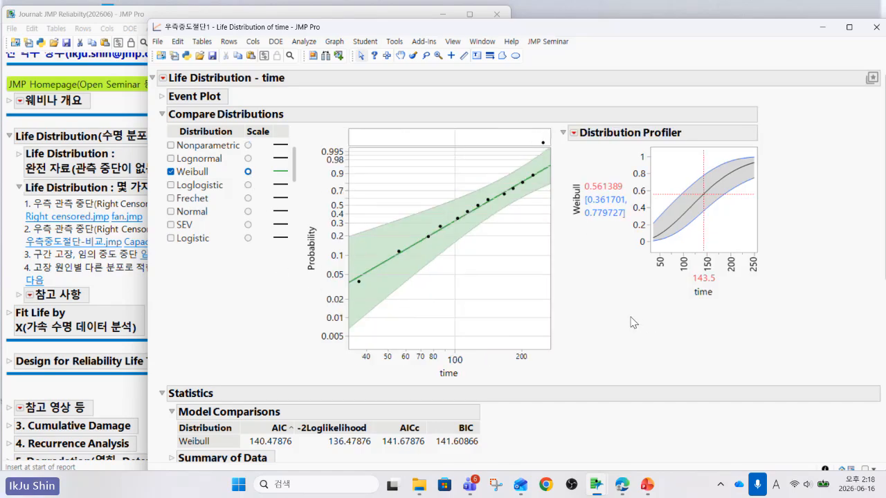
# Examine the Weibull parametric estimates, focusing on the Weibull β and the Mean (Wald CI), and view the profilers.
pyautogui.scroll(-5, 634, 322)
pyautogui.scroll(-3, 633, 322)
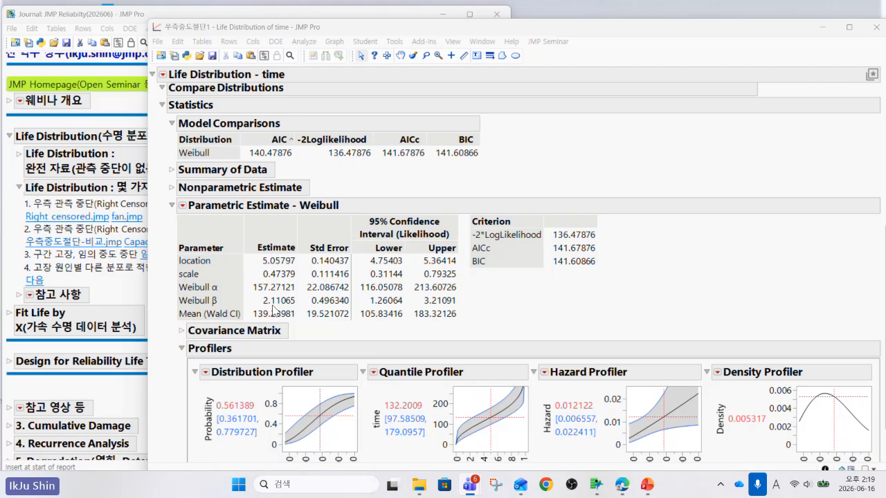
pyautogui.click(271, 308)
pyautogui.moveTo(167, 308)
pyautogui.mouseDown()
pyautogui.moveTo(302, 311)
pyautogui.moveTo(305, 290)
pyautogui.moveTo(183, 290)
pyautogui.moveTo(169, 302)
pyautogui.mouseUp()
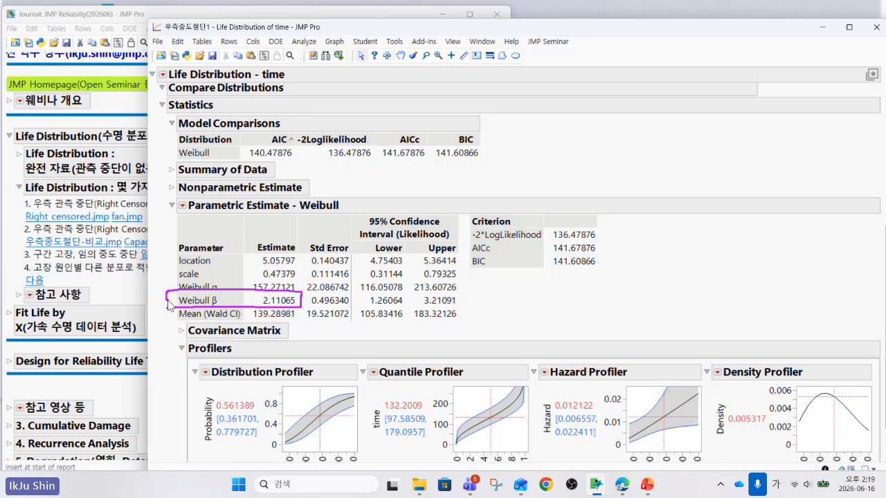
pyautogui.press('Escape')
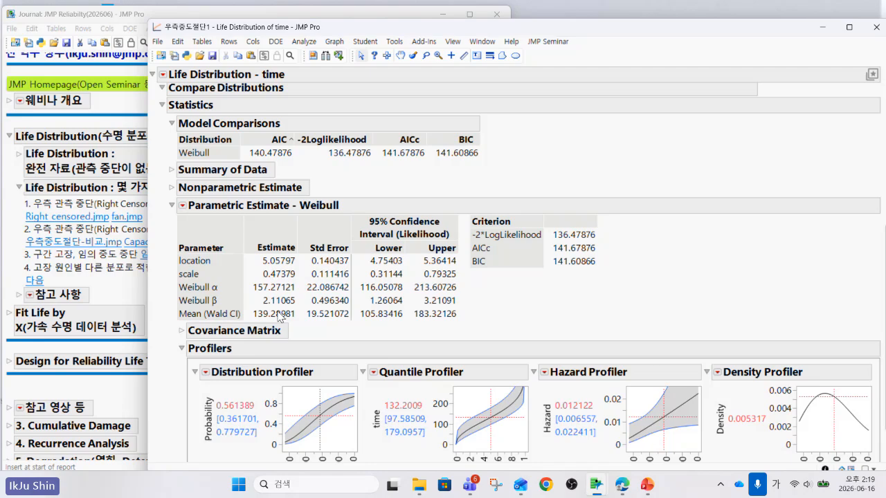
pyautogui.scroll(-2, 279, 317)
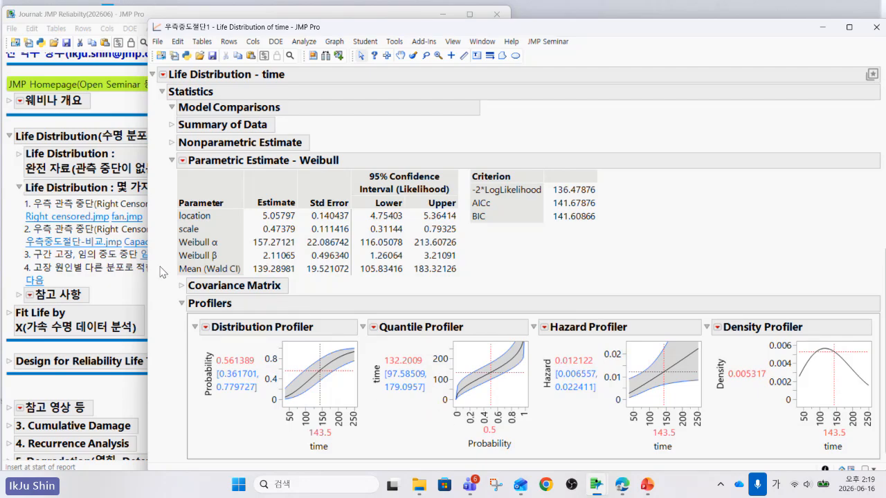
pyautogui.moveTo(154, 279)
pyautogui.mouseDown()
pyautogui.moveTo(153, 248)
pyautogui.moveTo(178, 172)
pyautogui.moveTo(377, 218)
pyautogui.moveTo(218, 279)
pyautogui.moveTo(186, 276)
pyautogui.mouseUp()
pyautogui.press('Escape')
# Close the time Life Distribution report, its right-censored data table and the Aircon Life table without saving changes.
pyautogui.click(876, 27)
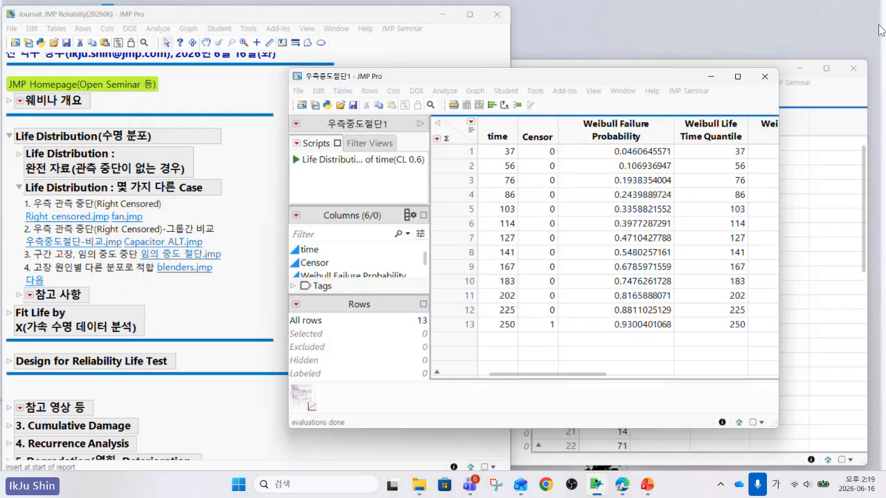
pyautogui.click(765, 76)
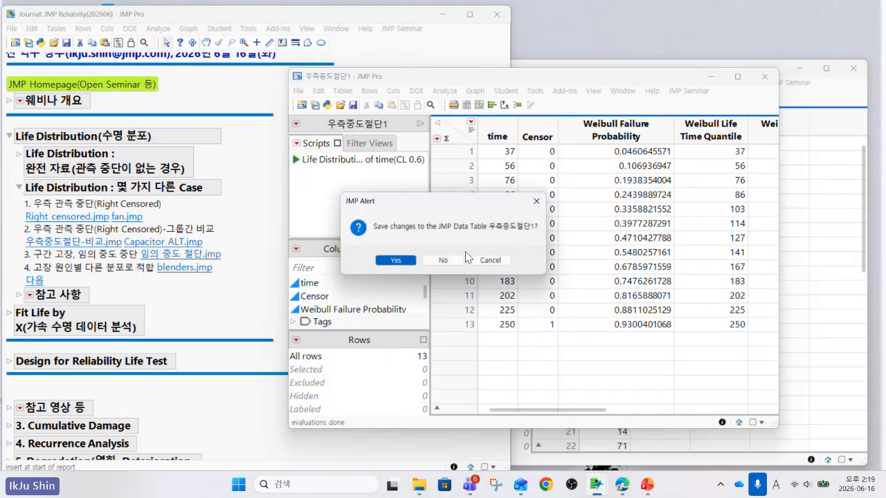
pyautogui.click(443, 260)
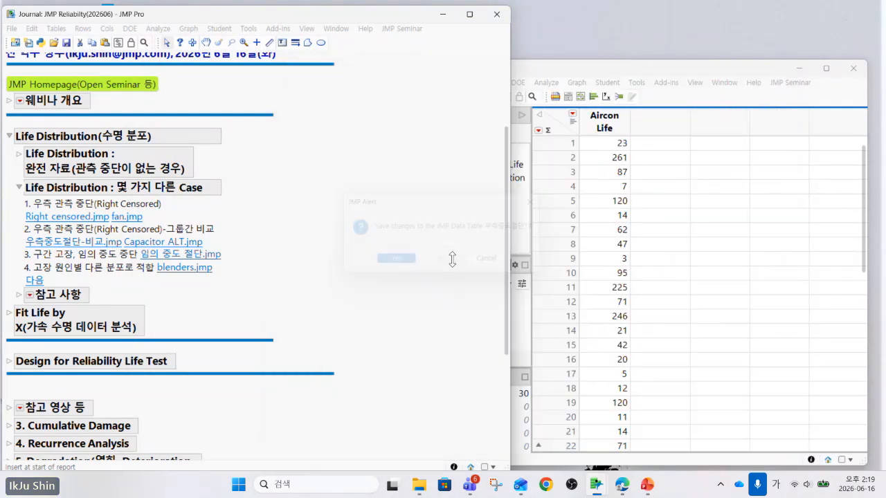
pyautogui.click(853, 68)
pyautogui.click(450, 260)
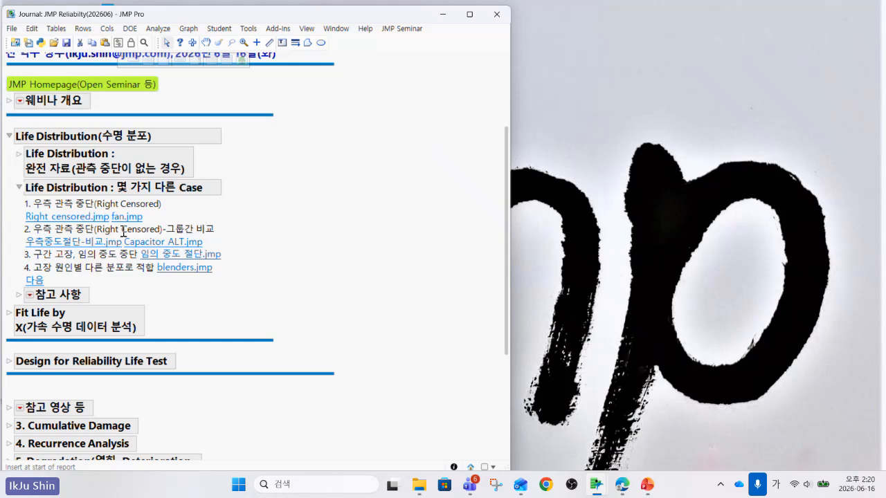
# Open 우측중도절단-비교.jmp from the journal and enlarge its window beside the journal so all rows show.
pyautogui.click(80, 250)
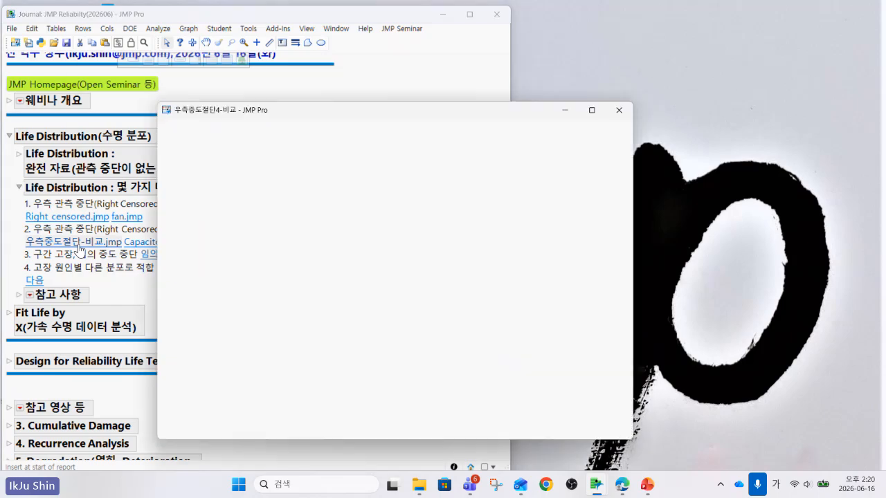
pyautogui.moveTo(374, 118); pyautogui.dragTo(556, 55)
pyautogui.click(507, 102)
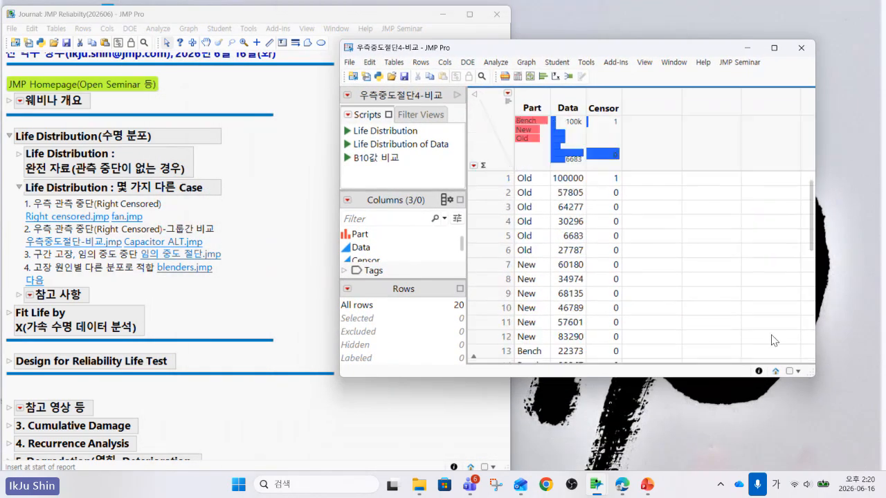
pyautogui.moveTo(811, 374); pyautogui.dragTo(830, 473)
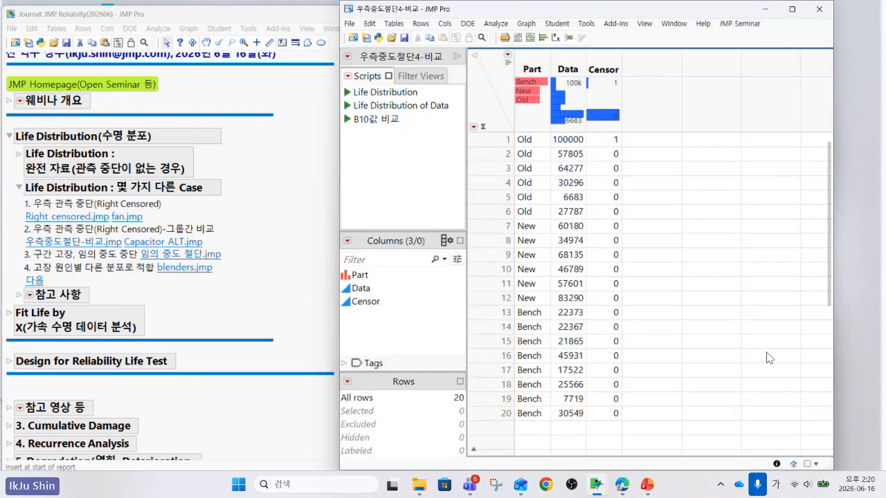
# Highlight the Old, New and Bench rows in turn through the Part column's header graph, and clear the selection.
pyautogui.click(535, 100)
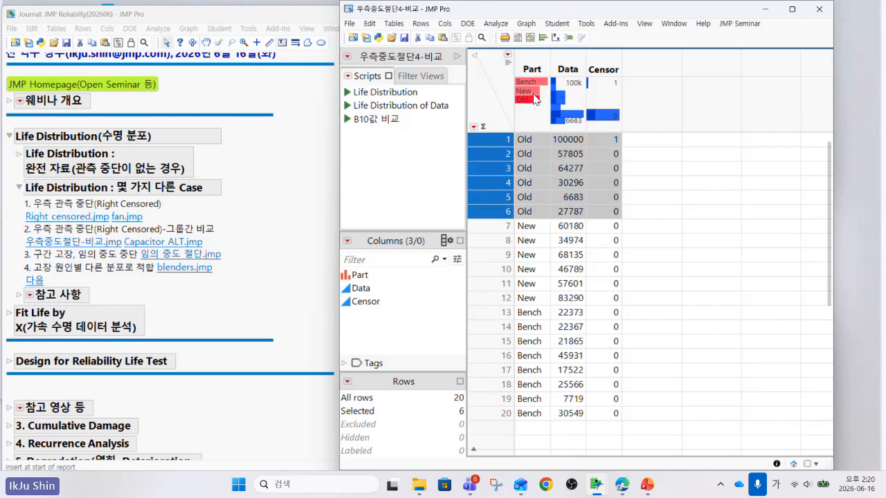
pyautogui.click(535, 91)
pyautogui.click(533, 81)
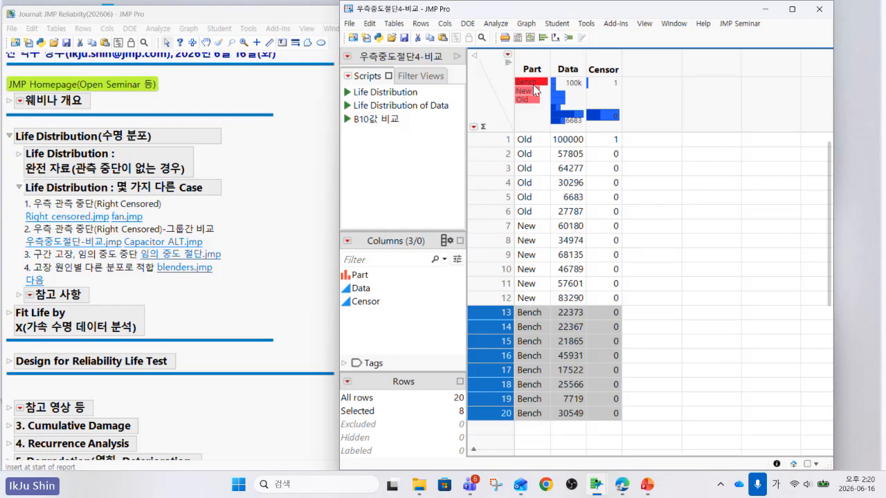
pyautogui.click(486, 100)
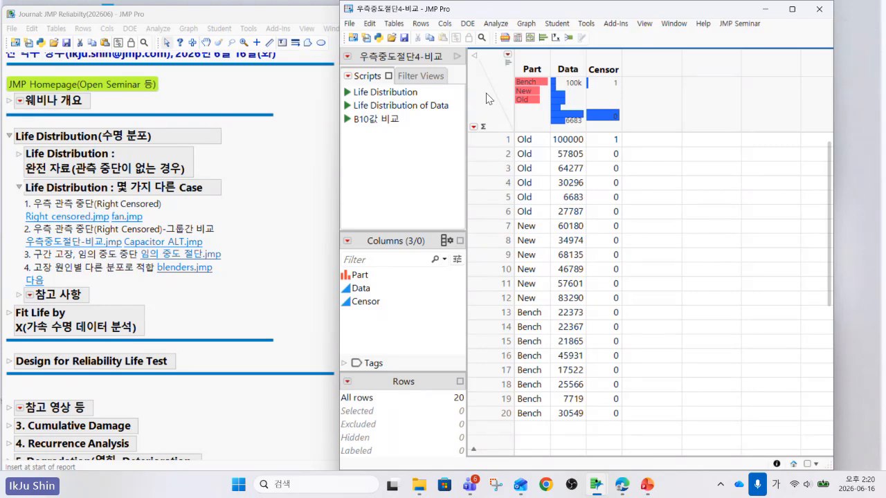
# Launch a Life Distribution analysis on the comparison table and switch the launch dialog to Compare Groups.
pyautogui.click(496, 26)
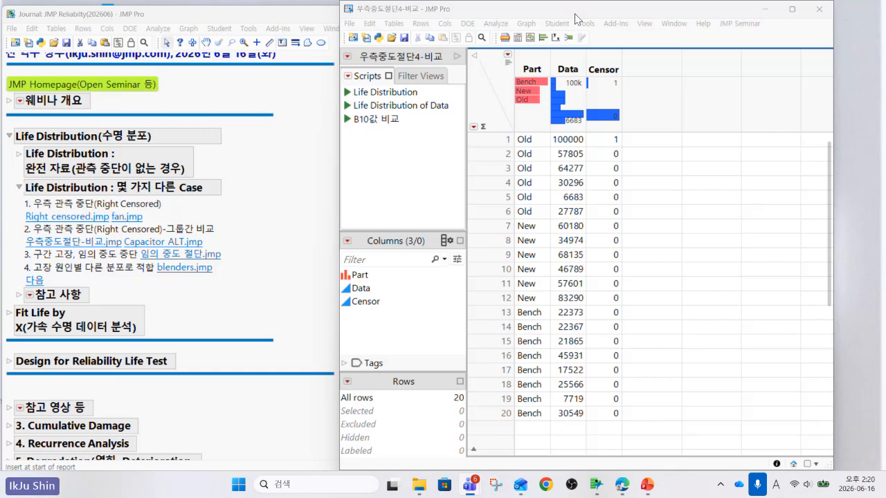
pyautogui.click(495, 26)
pyautogui.click(504, 29)
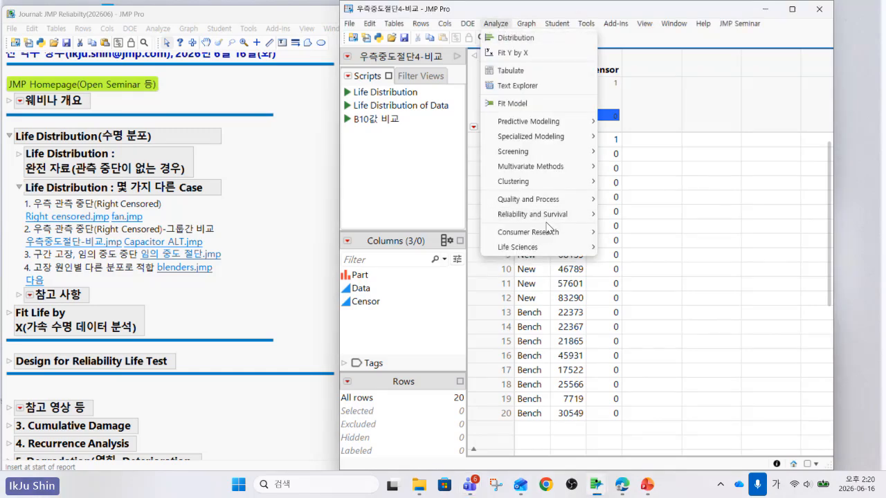
pyautogui.moveTo(549, 220)
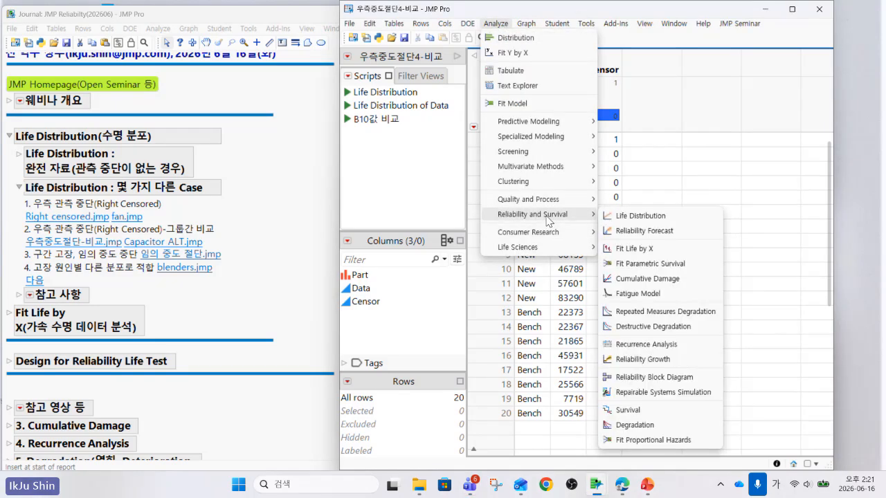
pyautogui.click(651, 216)
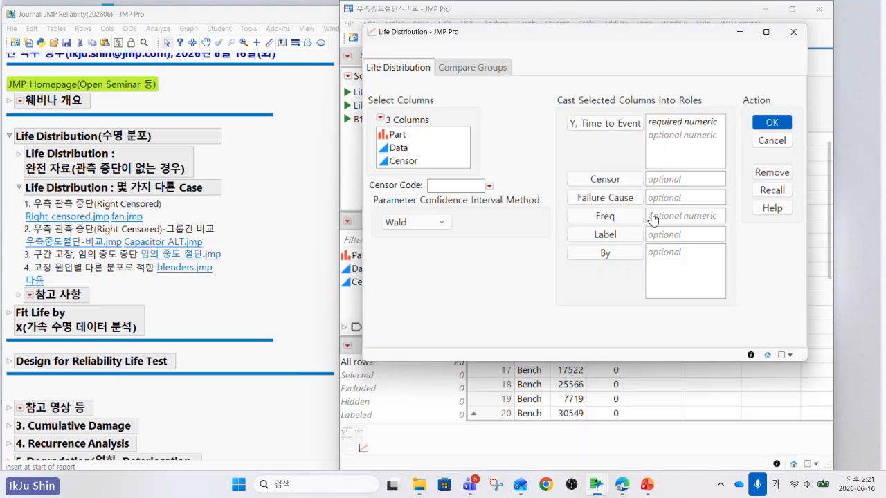
pyautogui.moveTo(401, 84)
pyautogui.mouseDown()
pyautogui.moveTo(405, 63)
pyautogui.moveTo(430, 86)
pyautogui.moveTo(488, 86)
pyautogui.mouseUp()
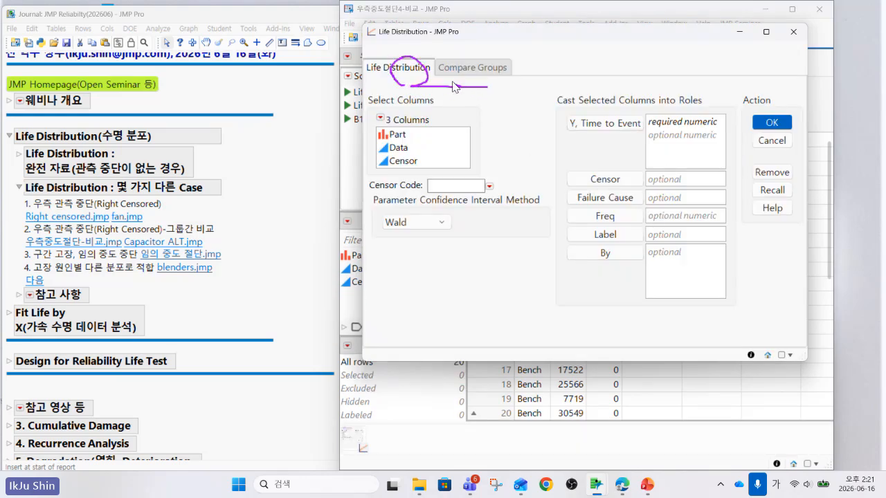
pyautogui.click(504, 65)
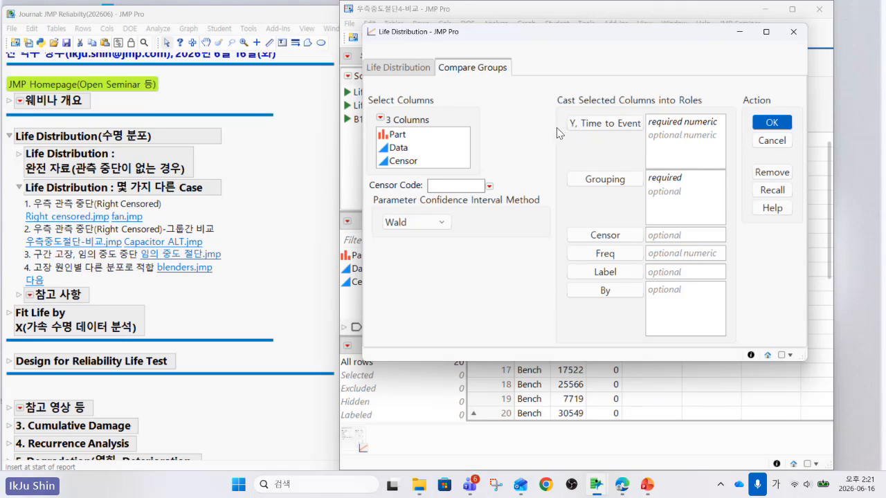
# Assign Data as Y, Time to Event and Part as the Grouping column.
pyautogui.click(450, 151)
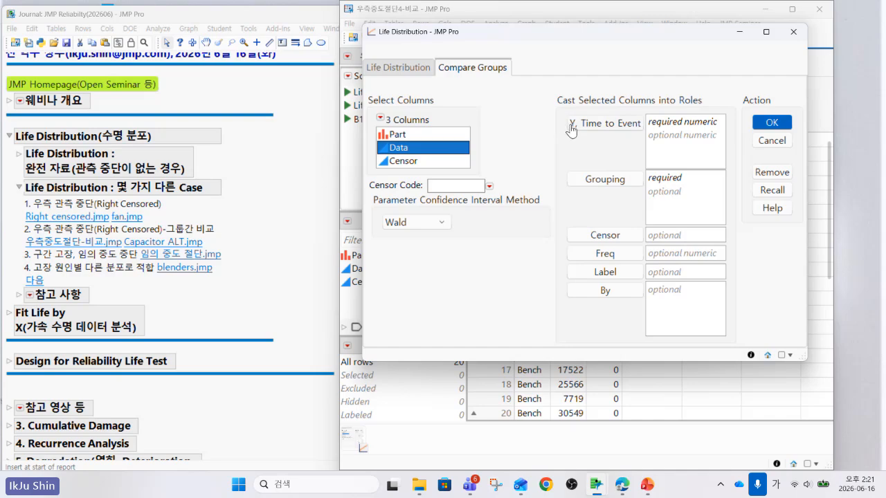
pyautogui.click(578, 132)
pyautogui.click(449, 135)
pyautogui.click(593, 184)
pyautogui.moveTo(466, 158); pyautogui.dragTo(488, 168)
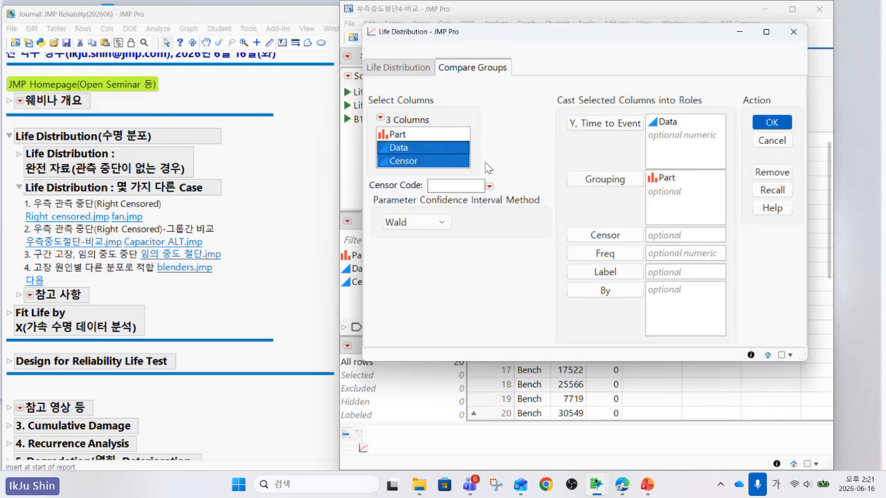
pyautogui.click(596, 238)
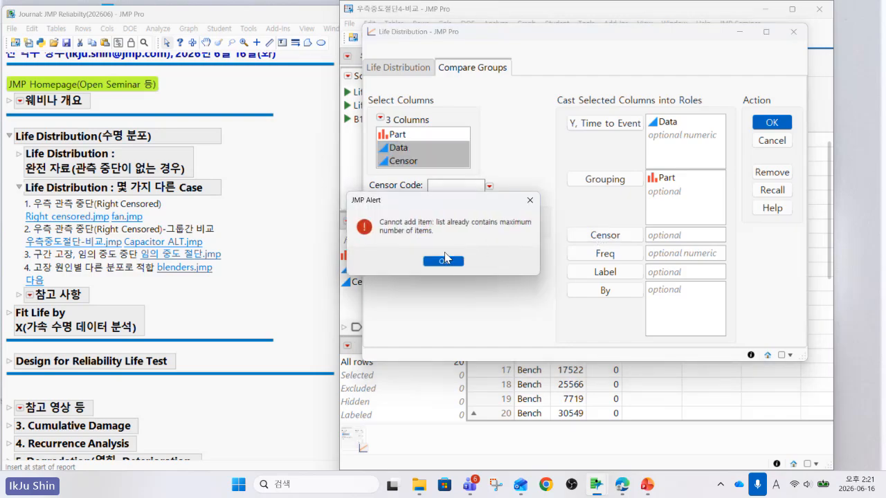
pyautogui.click(454, 261)
pyautogui.click(454, 261)
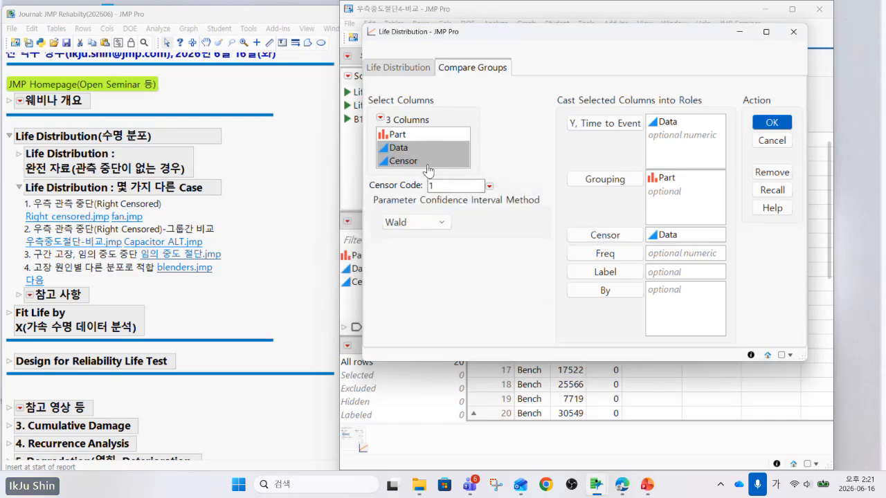
pyautogui.click(430, 161)
pyautogui.click(661, 236)
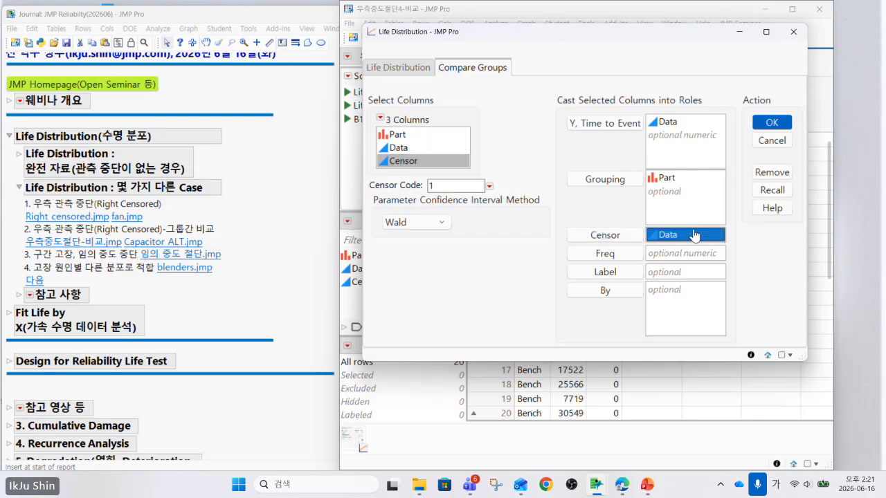
pyautogui.click(767, 172)
# Assign Censor to the Censor role, keep censor code 1 and the Wald interval method, and run the group comparison.
pyautogui.click(429, 162)
pyautogui.click(597, 239)
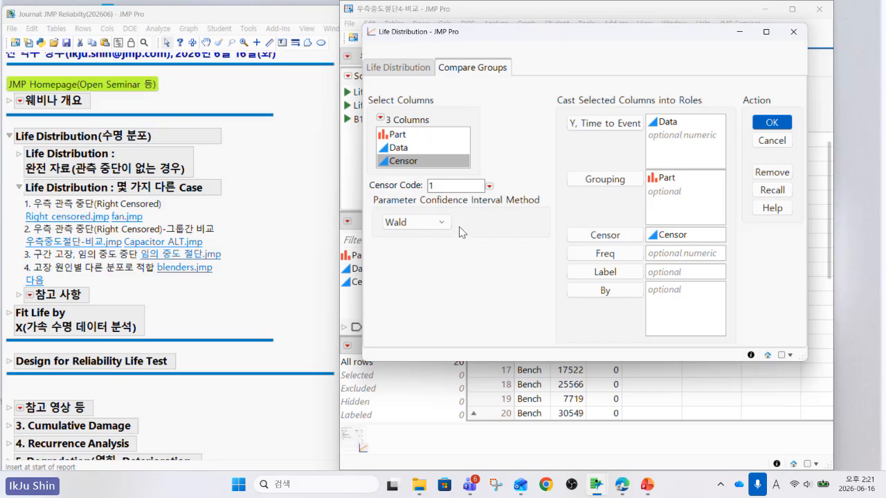
pyautogui.click(427, 228)
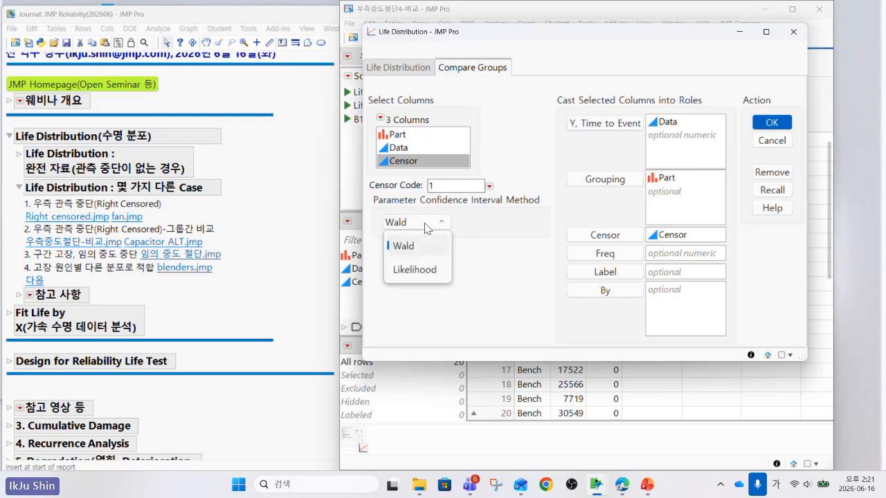
pyautogui.click(427, 229)
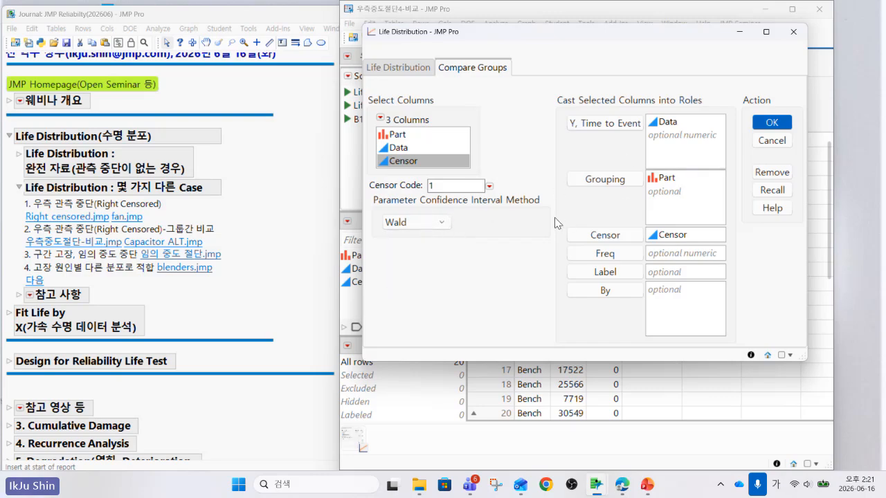
pyautogui.click(769, 122)
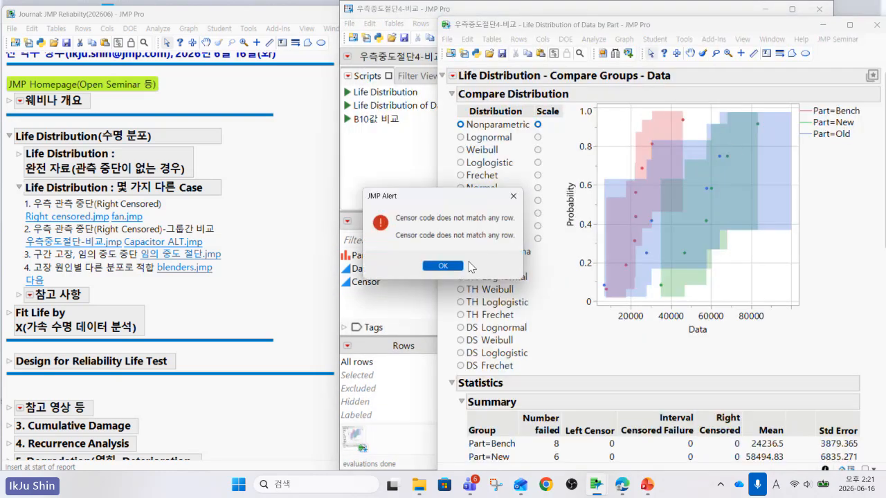
pyautogui.click(453, 264)
pyautogui.moveTo(686, 28); pyautogui.dragTo(603, 31)
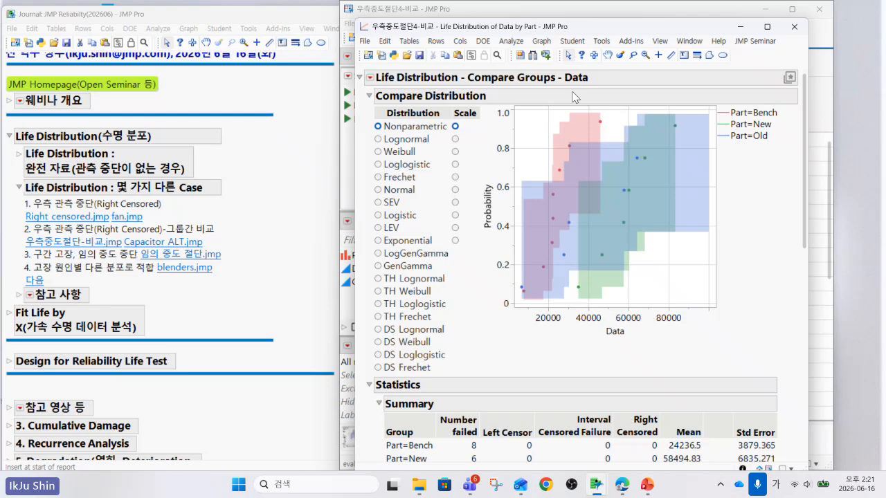
# Fit the Weibull distribution to all part groups and display the comparison plot on the Weibull probability scale.
pyautogui.click(408, 151)
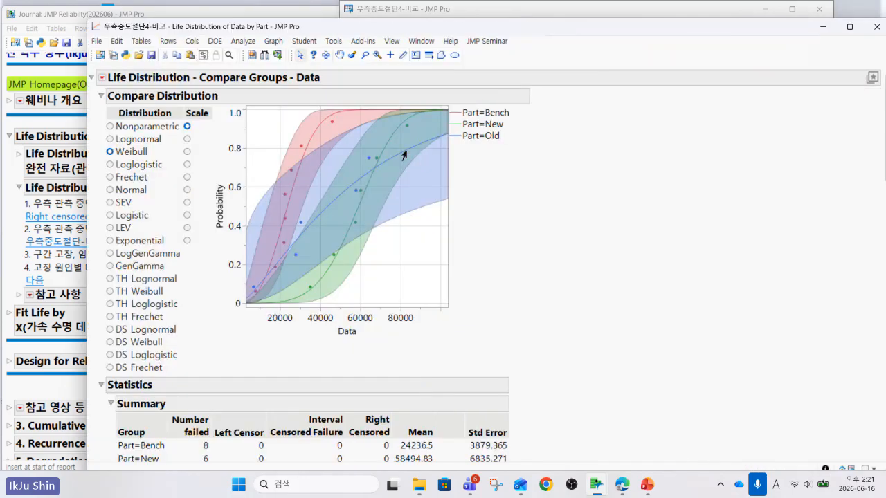
pyautogui.click(187, 151)
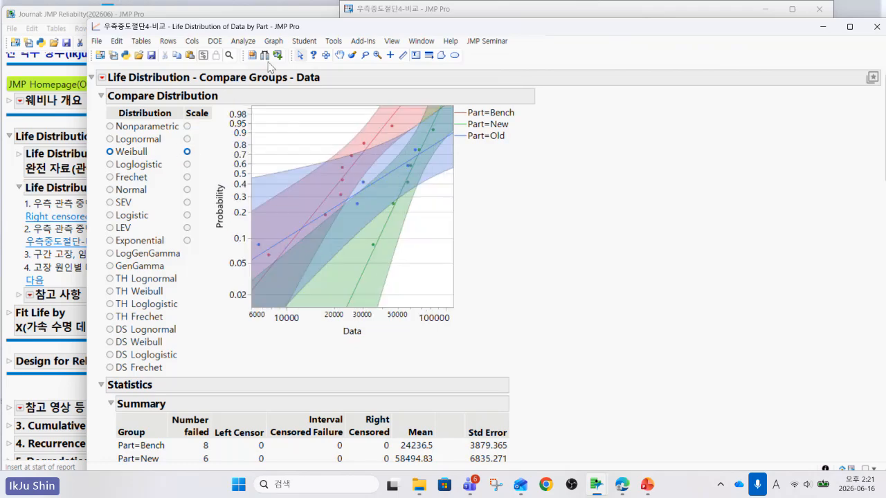
pyautogui.moveTo(238, 33); pyautogui.dragTo(433, 32)
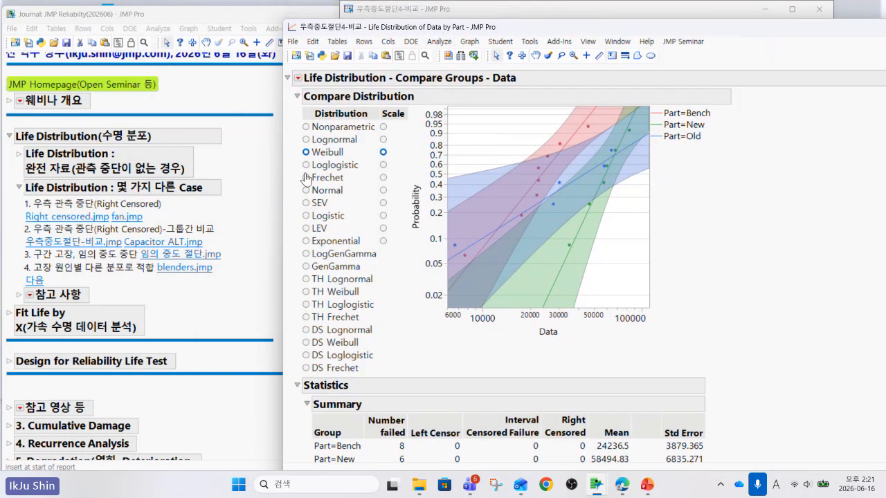
# Enlarge the data point markers in the Compare Distribution plot to size 6, XXXL.
pyautogui.rightClick(489, 133)
pyautogui.moveTo(540, 170)
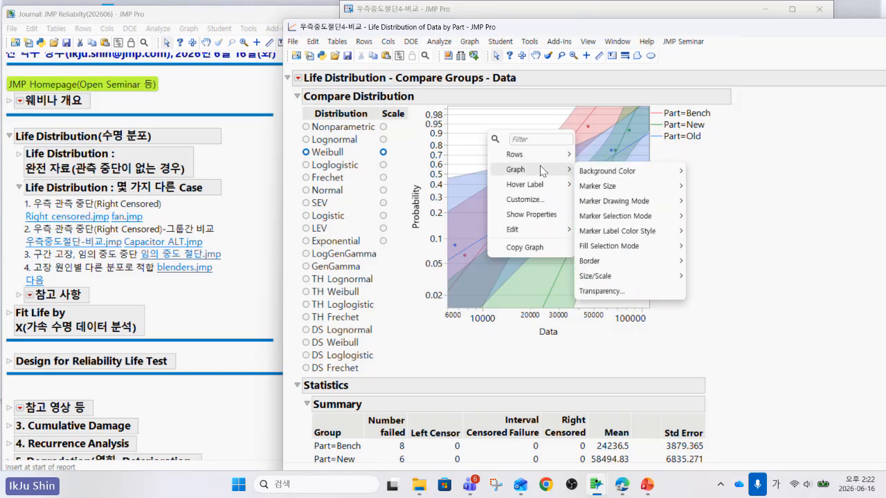
pyautogui.moveTo(599, 185)
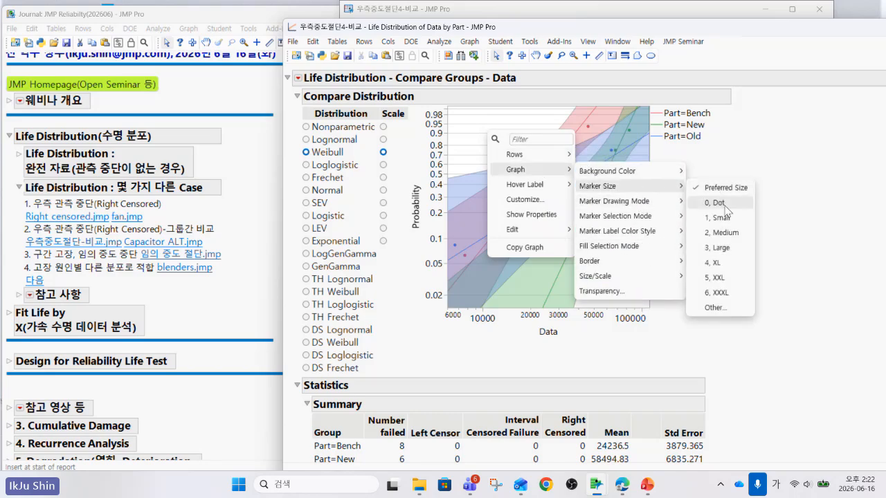
pyautogui.click(723, 293)
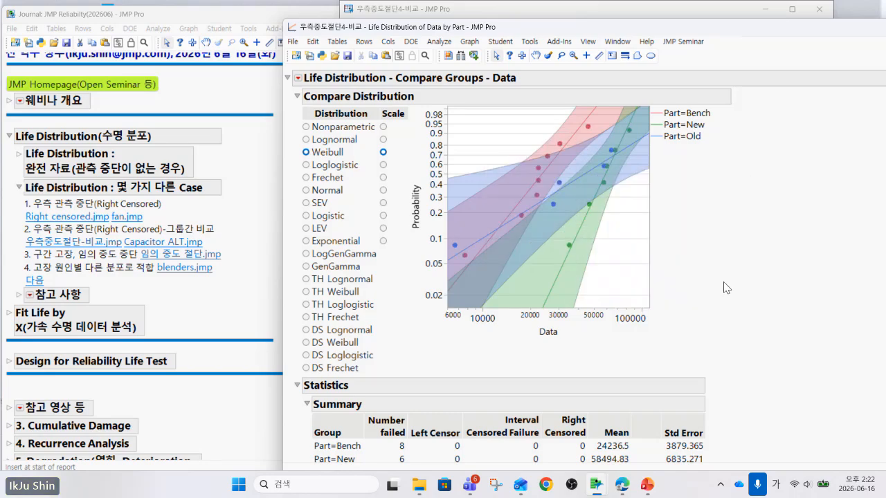
# Isolate the Old, New and Bench curves in turn through the plot legend, and add New and Old back alongside Bench.
pyautogui.click(692, 141)
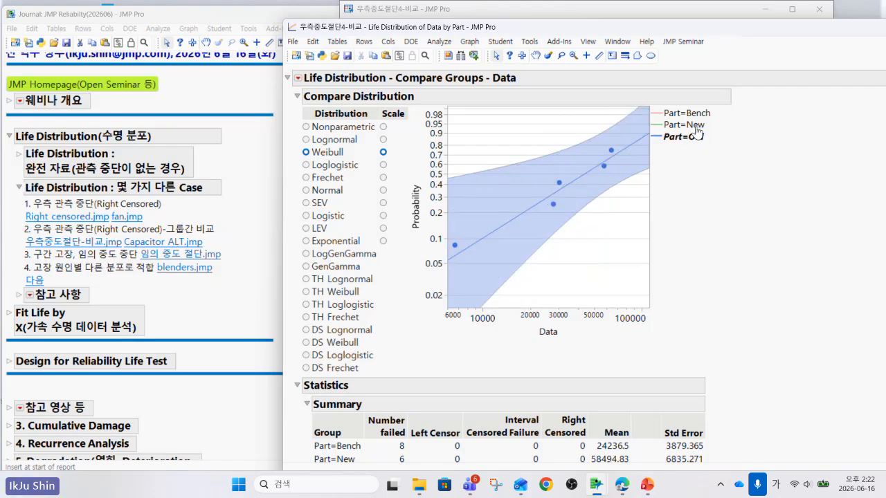
pyautogui.click(698, 126)
pyautogui.click(693, 114)
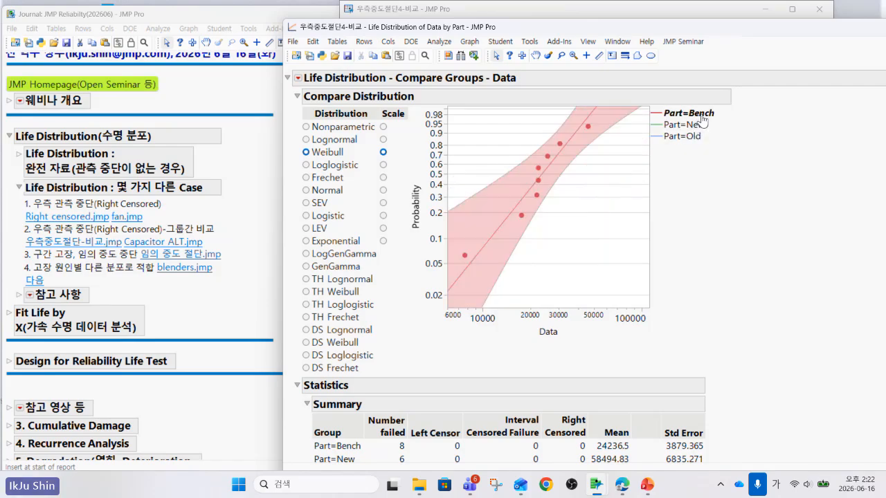
pyautogui.click(700, 126)
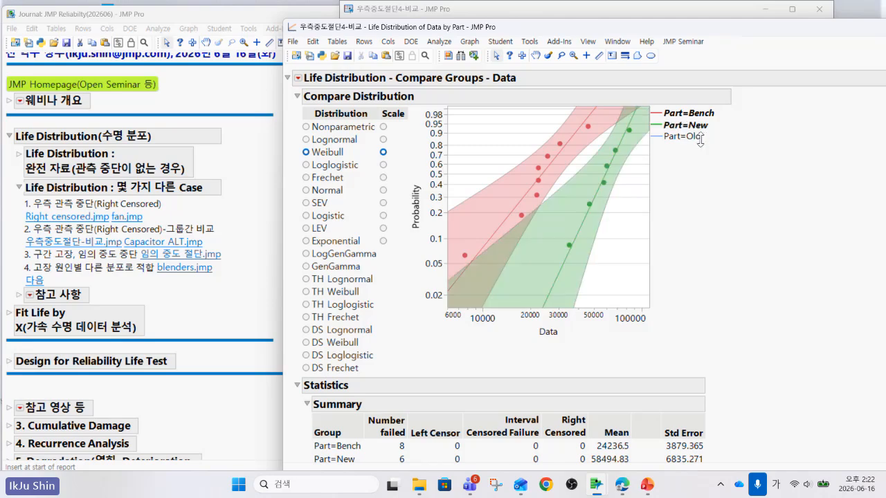
pyautogui.click(698, 136)
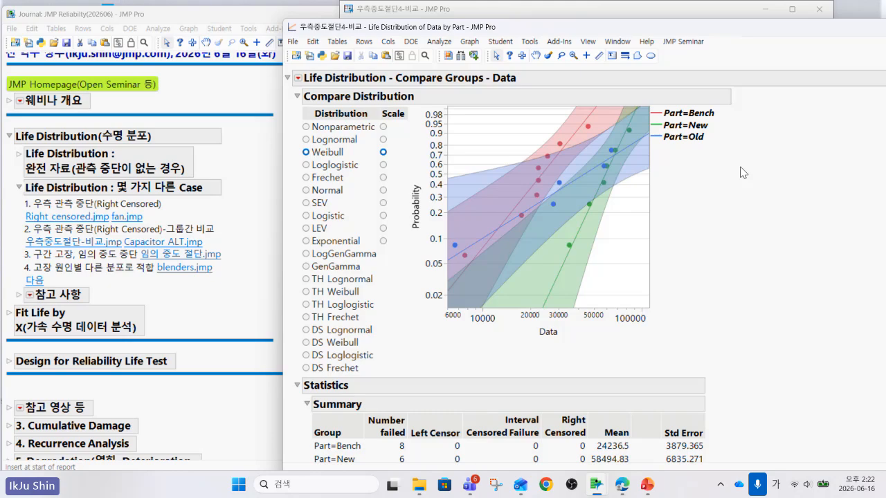
# Review the Summary and Model Comparisons statistics for the part groups, and expand and collapse Group Homogeneity Tests.
pyautogui.scroll(-8, 675, 182)
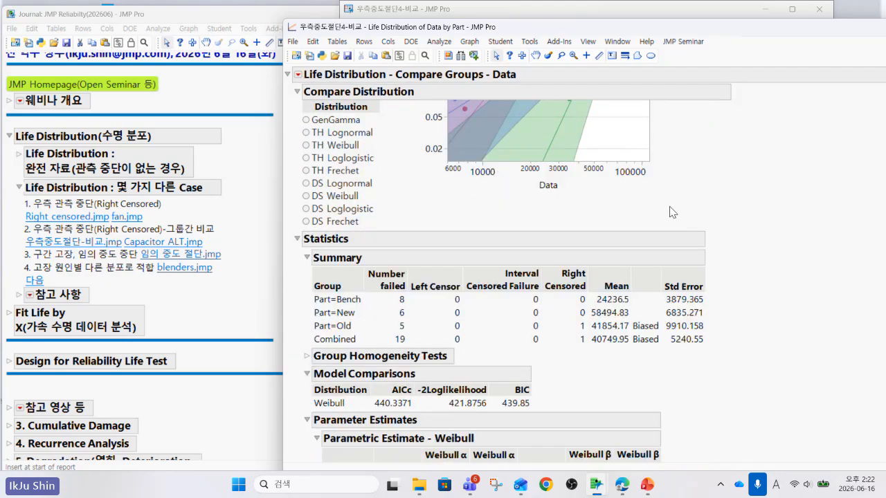
pyautogui.scroll(-2, 670, 211)
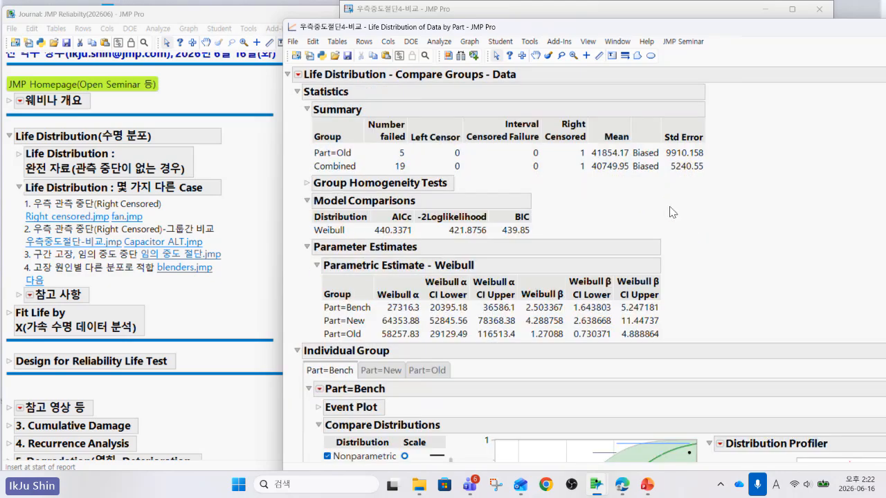
pyautogui.scroll(7, 670, 212)
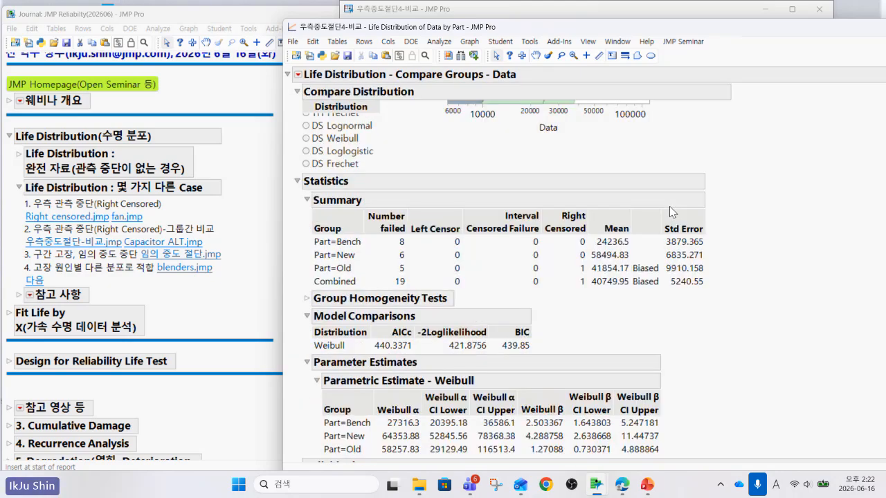
pyautogui.scroll(-4, 669, 212)
pyautogui.scroll(-2, 670, 212)
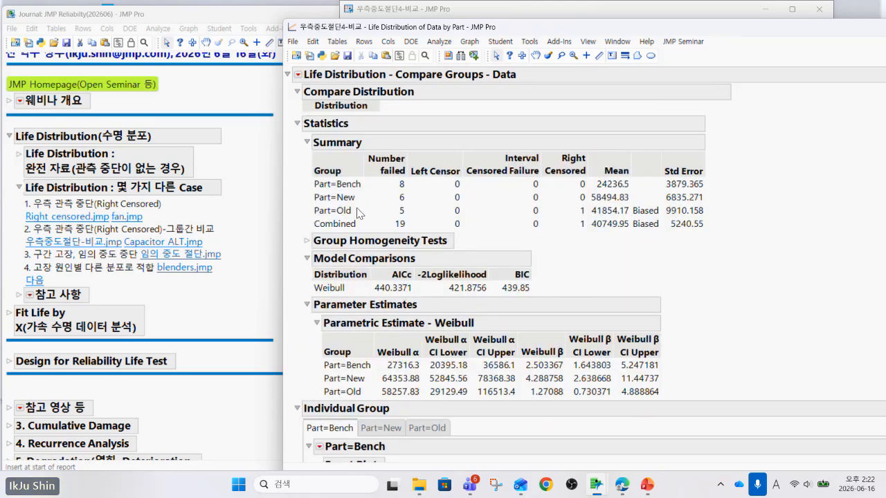
pyautogui.click(307, 242)
pyautogui.click(307, 242)
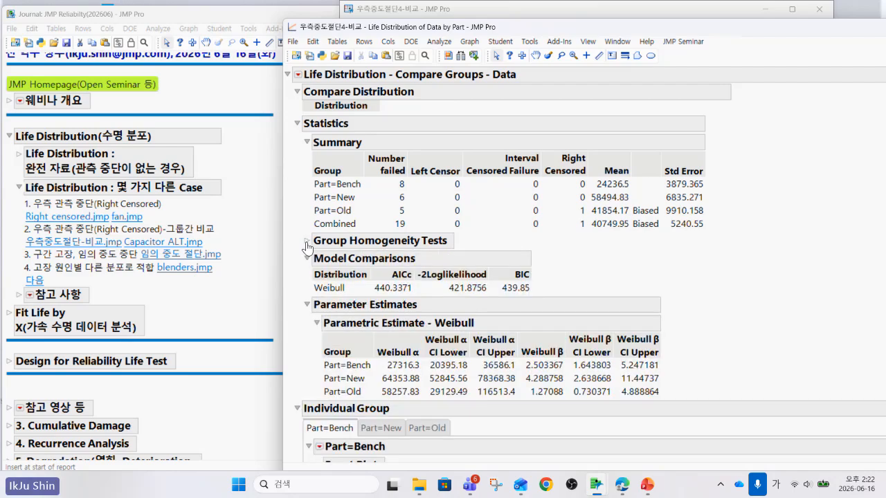
# Examine the Weibull parameter estimates, marking the table and the α values of New and Old on screen, and clear the marks.
pyautogui.scroll(-3, 308, 247)
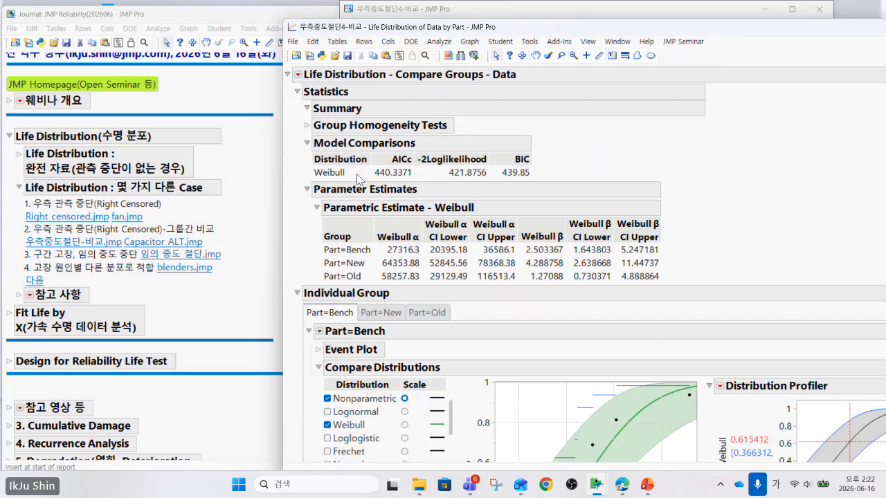
pyautogui.moveTo(688, 232)
pyautogui.mouseDown()
pyautogui.moveTo(571, 184)
pyautogui.moveTo(303, 251)
pyautogui.moveTo(333, 296)
pyautogui.moveTo(394, 296)
pyautogui.mouseUp()
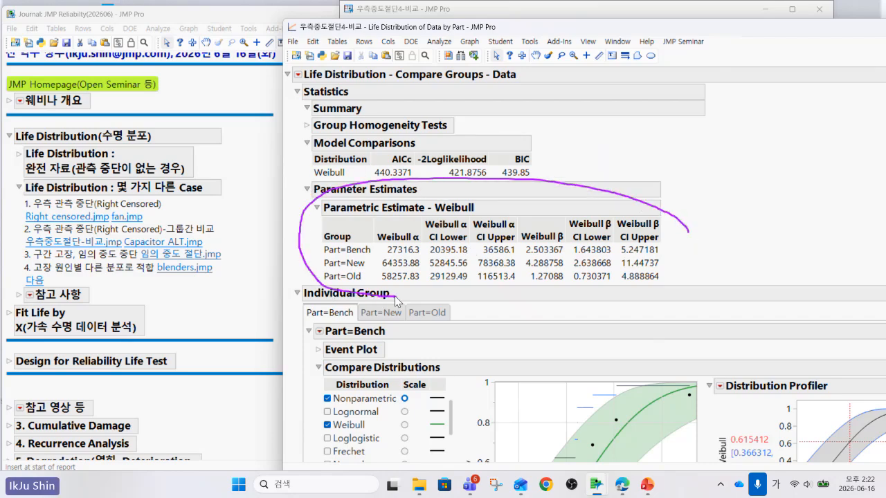
pyautogui.moveTo(396, 297)
pyautogui.mouseDown()
pyautogui.moveTo(406, 297)
pyautogui.moveTo(432, 235)
pyautogui.moveTo(382, 224)
pyautogui.moveTo(371, 239)
pyautogui.moveTo(372, 276)
pyautogui.mouseUp()
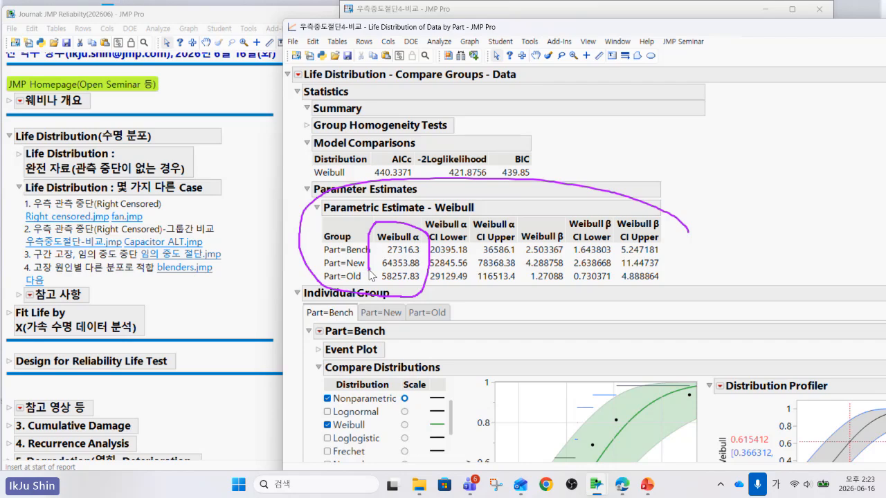
pyautogui.press('Escape')
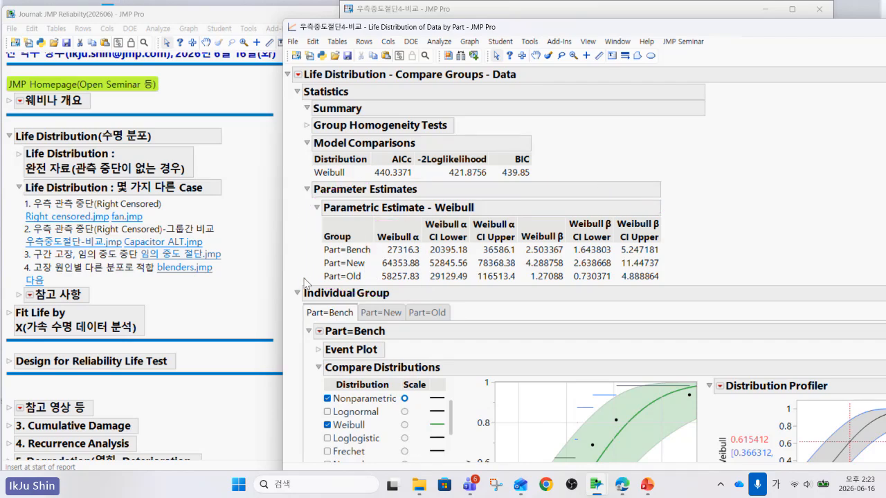
pyautogui.moveTo(303, 281)
pyautogui.mouseDown()
pyautogui.moveTo(313, 273)
pyautogui.moveTo(424, 272)
pyautogui.moveTo(425, 283)
pyautogui.moveTo(381, 290)
pyautogui.moveTo(376, 271)
pyautogui.moveTo(386, 254)
pyautogui.moveTo(422, 255)
pyautogui.moveTo(425, 274)
pyautogui.mouseUp()
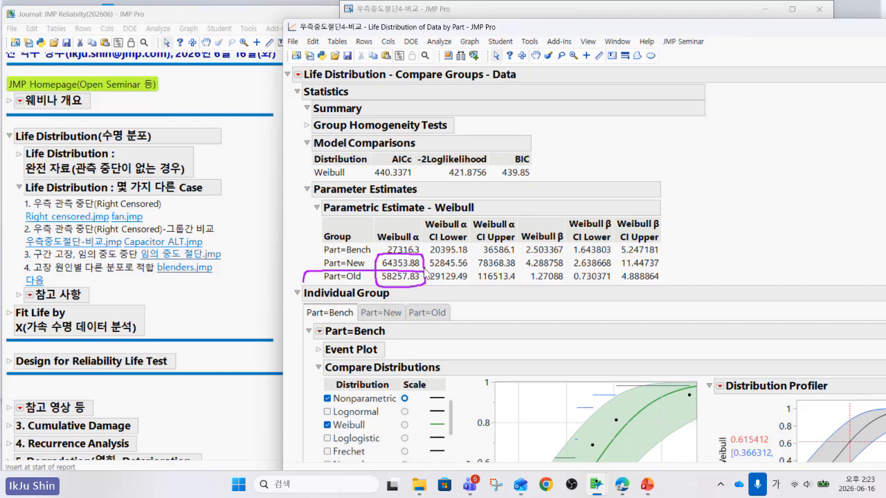
pyautogui.press('Escape')
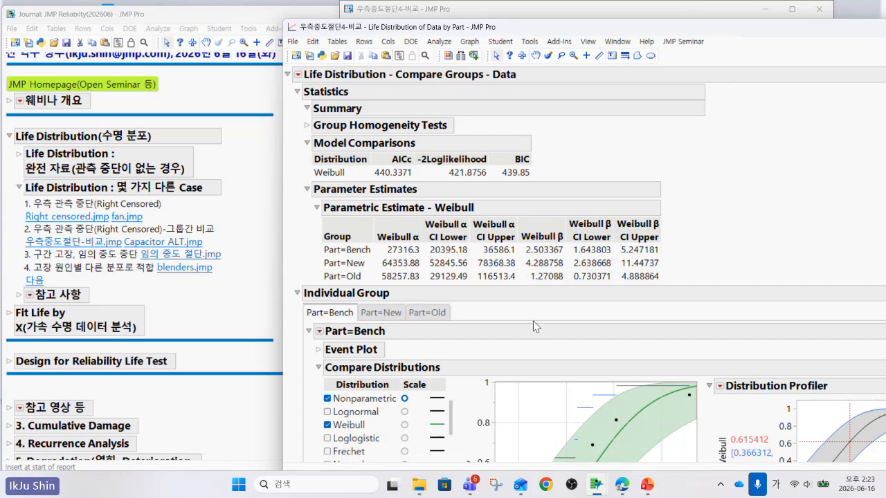
# View the individual reports for Part=New and Part=Old, and check the Weibull parametric estimates for Old.
pyautogui.scroll(-3, 534, 326)
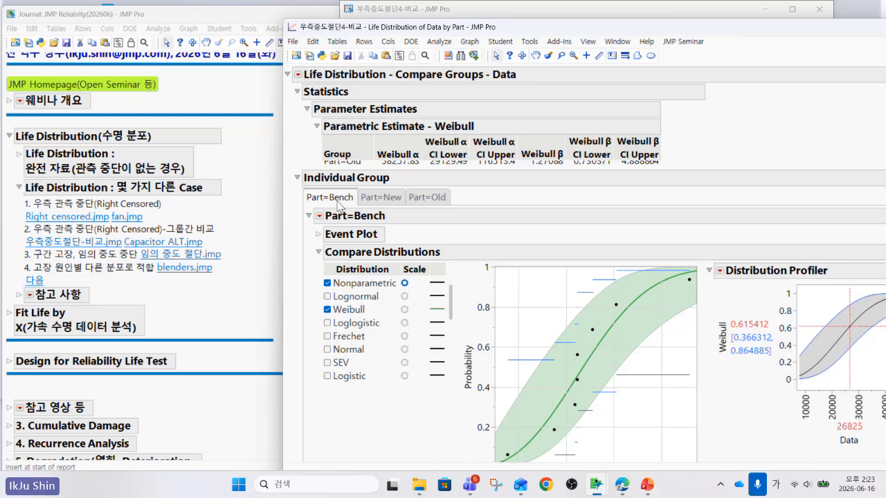
pyautogui.click(402, 201)
pyautogui.click(428, 201)
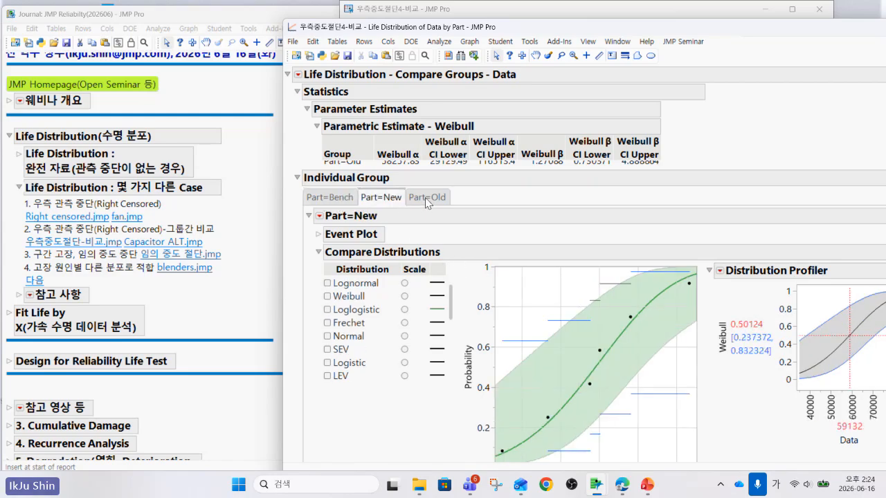
pyautogui.scroll(-6, 499, 312)
pyautogui.scroll(-3, 498, 311)
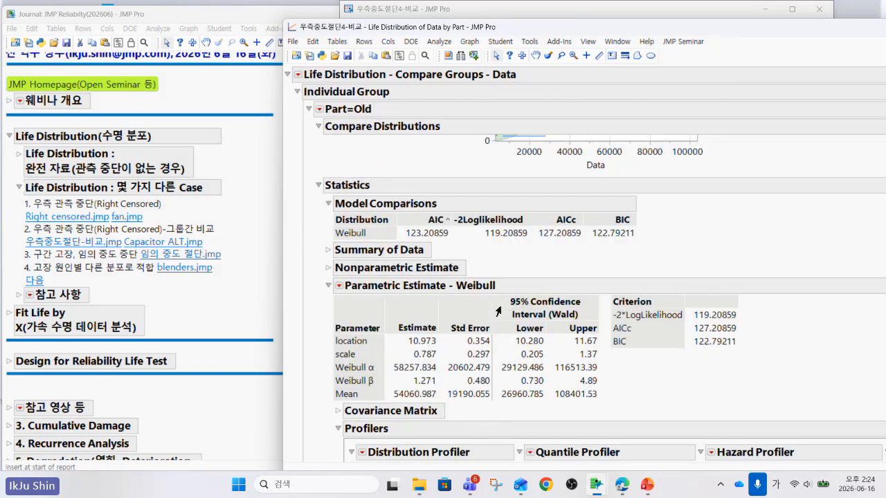
pyautogui.scroll(8, 498, 313)
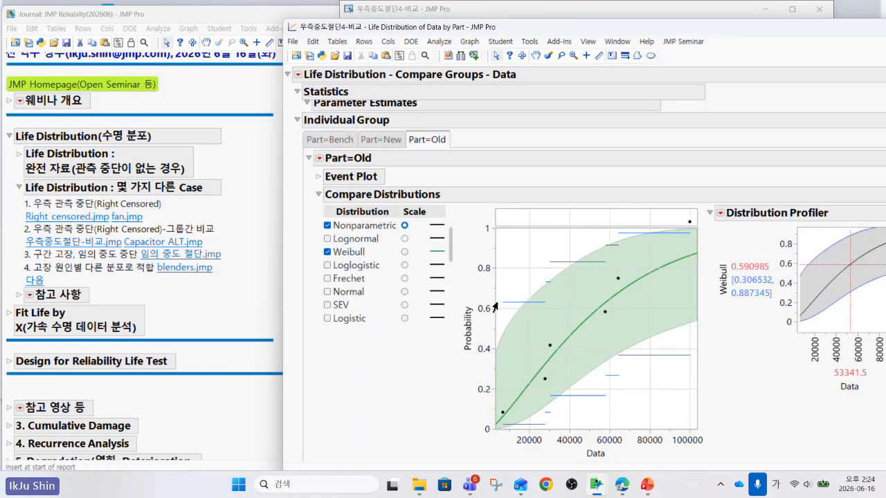
# Review the individual report for Part=Bench, including its distribution plot, Weibull estimates and profilers, against the overall group statistics.
pyautogui.click(341, 141)
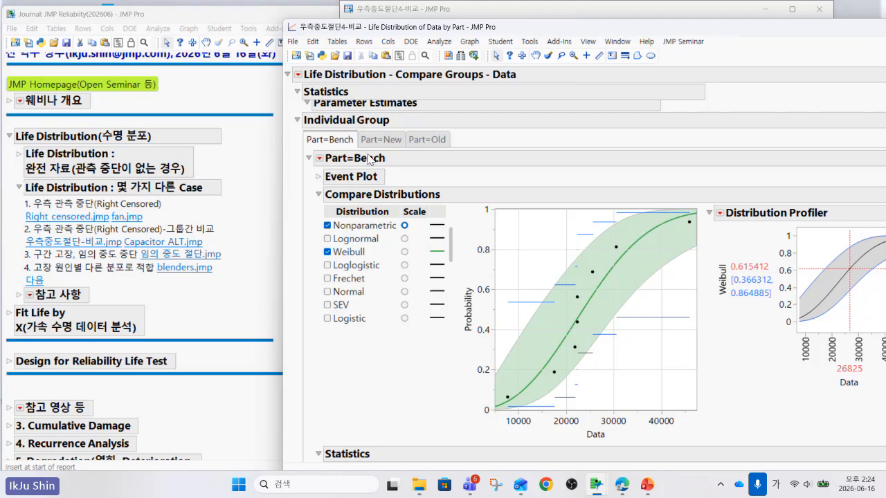
pyautogui.scroll(-4, 578, 332)
pyautogui.scroll(-5, 578, 332)
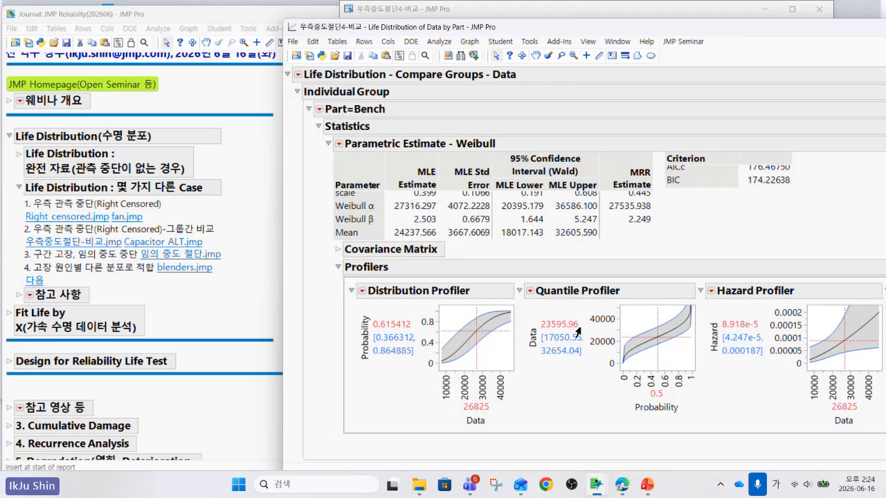
pyautogui.scroll(10, 578, 333)
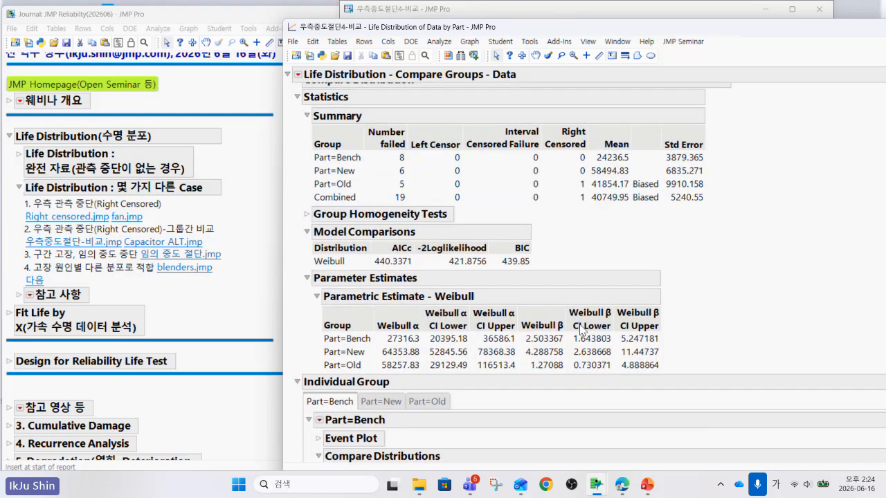
pyautogui.scroll(-7, 580, 330)
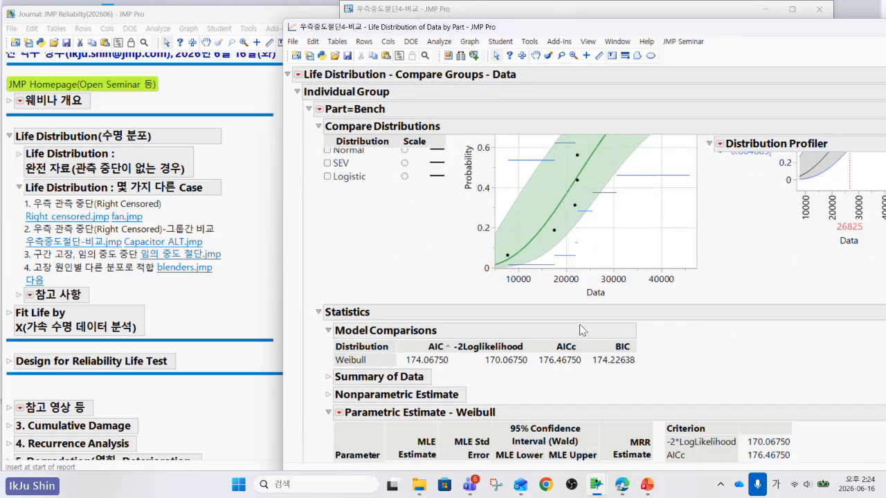
pyautogui.scroll(3, 580, 331)
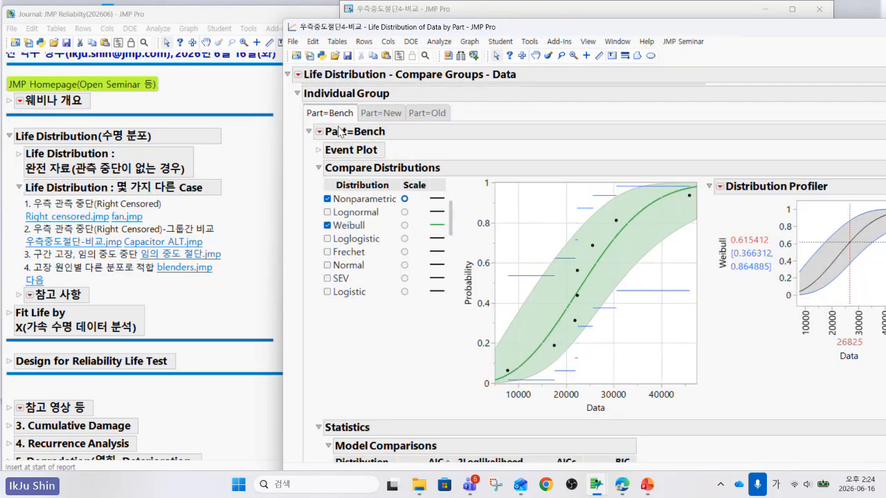
# Set the Probability in the Bench group's Quantile Profiler to 0.1.
pyautogui.scroll(-10, 618, 331)
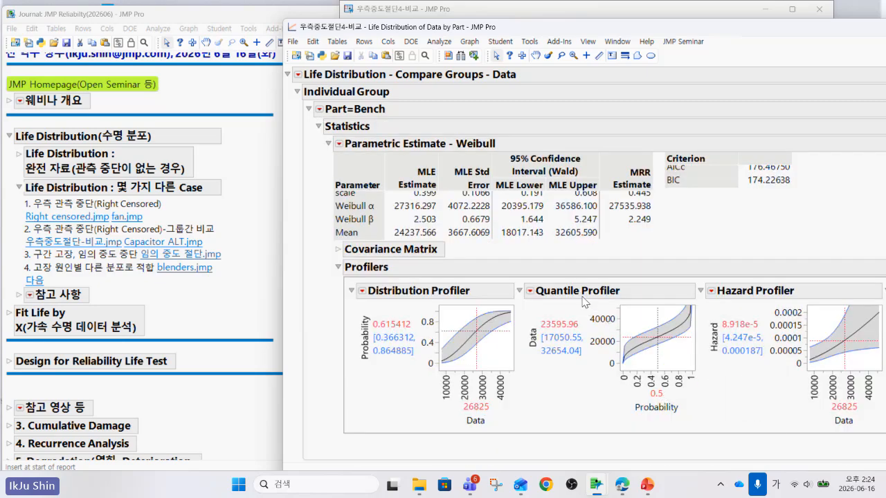
pyautogui.click(660, 395)
pyautogui.click(700, 394)
pyautogui.press('BackSpace')
pyautogui.write('1')
pyautogui.press('Return')
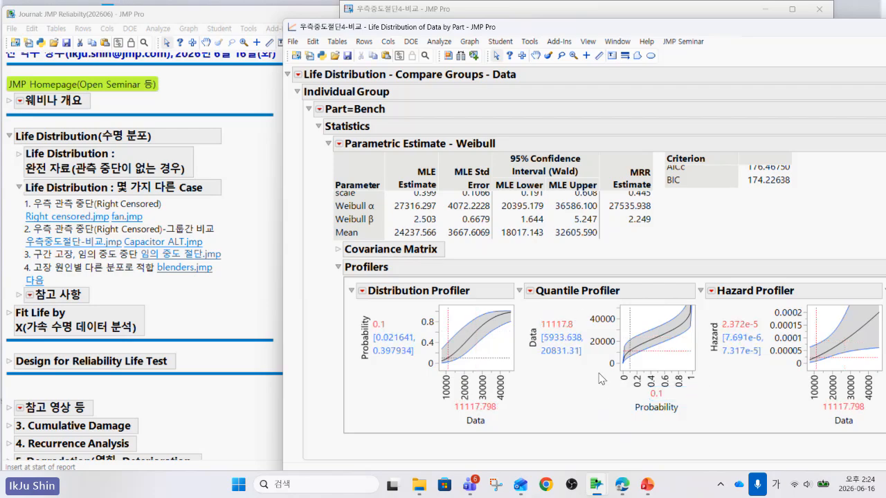
# Remember the Bench group's Quantile Profiler factor settings at probability 0.1 under the name Setting 1.
pyautogui.click(529, 292)
pyautogui.click(529, 292)
pyautogui.click(531, 294)
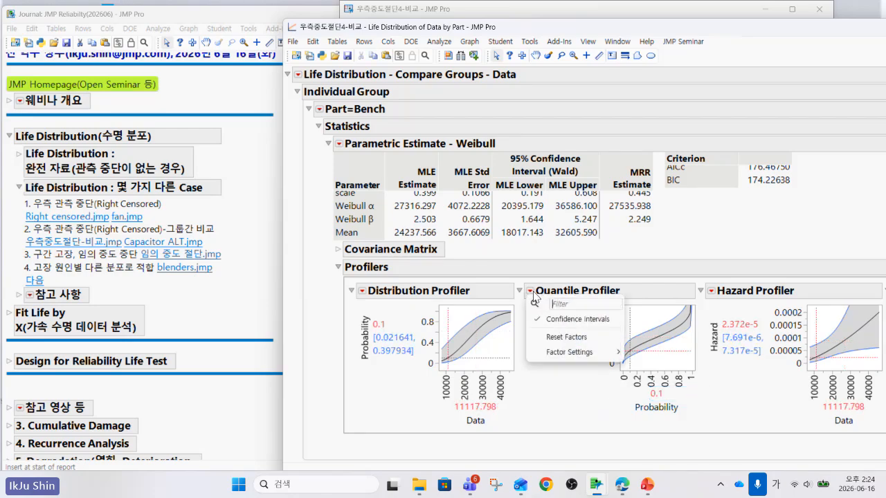
pyautogui.moveTo(549, 356)
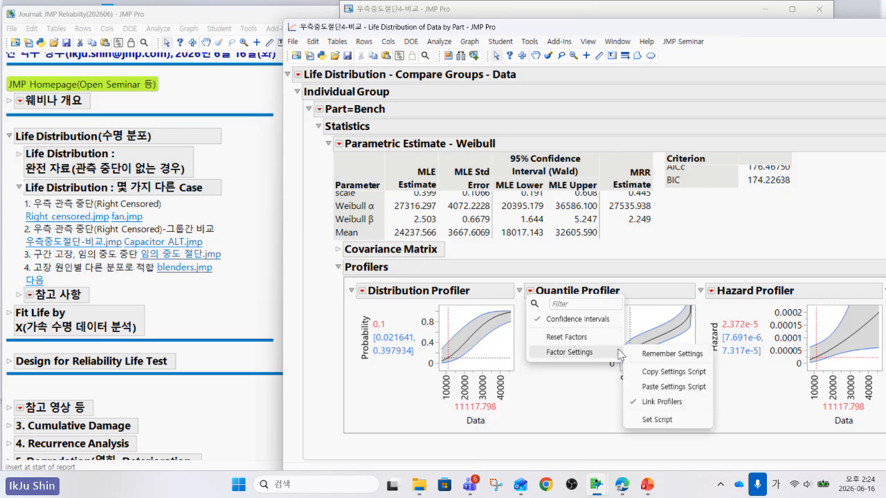
pyautogui.click(648, 358)
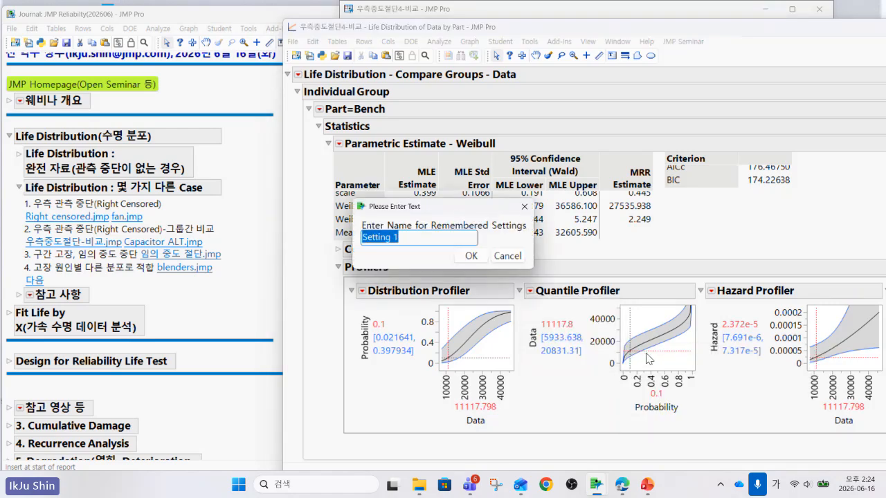
pyautogui.click(480, 261)
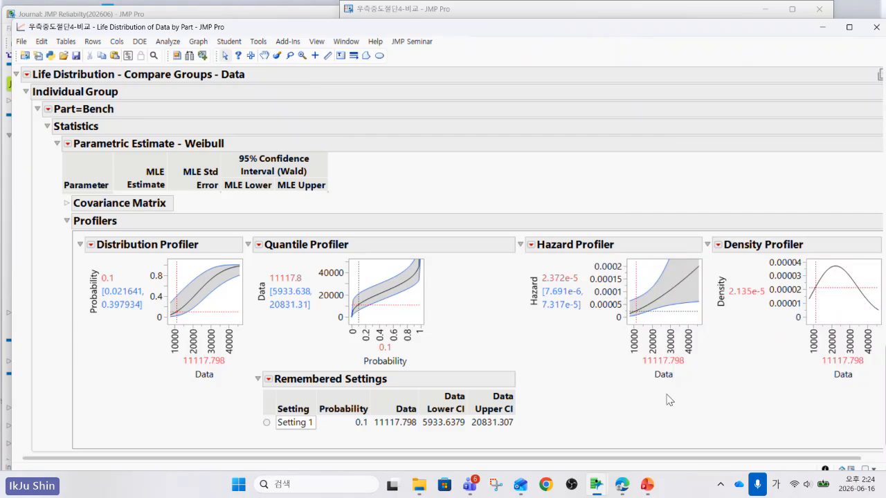
pyautogui.moveTo(654, 400); pyautogui.dragTo(628, 325)
pyautogui.moveTo(424, 358)
pyautogui.mouseDown()
pyautogui.moveTo(360, 417)
pyautogui.moveTo(524, 420)
pyautogui.mouseUp()
# Switch to the Part=New report and remember its Quantile Profiler factor settings as Setting 1.
pyautogui.scroll(3, 391, 387)
pyautogui.scroll(5, 235, 315)
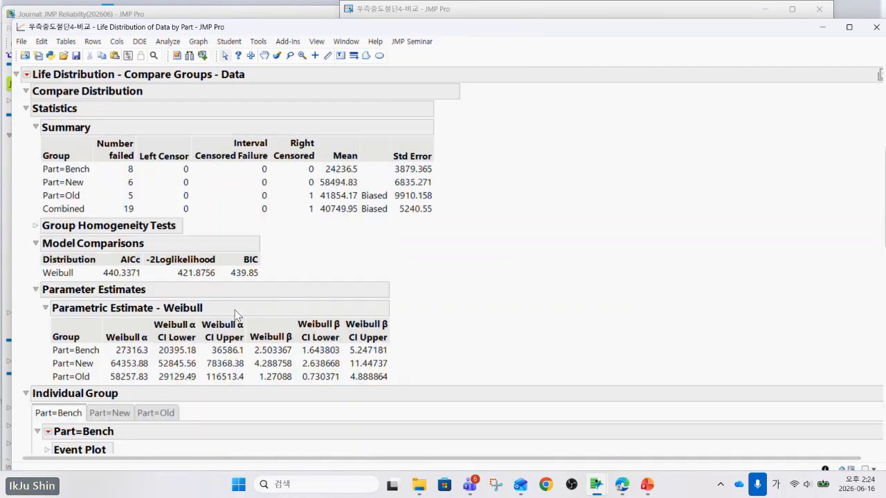
pyautogui.scroll(-2, 235, 315)
pyautogui.scroll(-3, 216, 313)
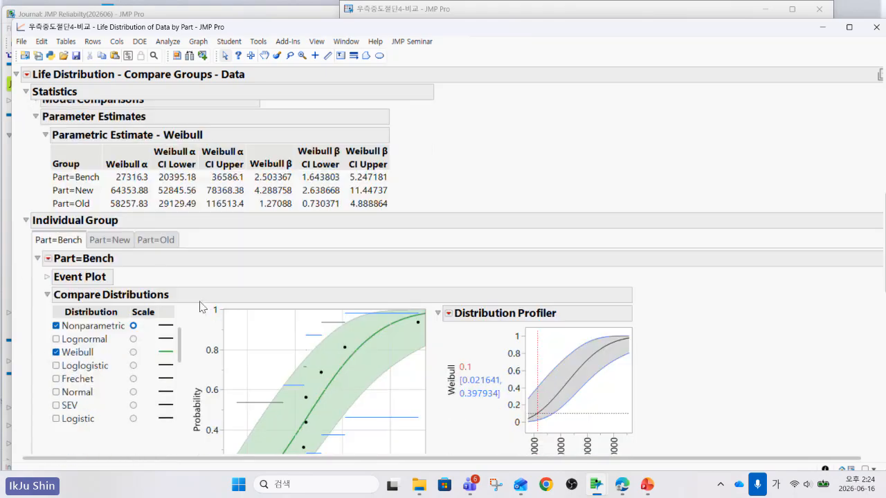
pyautogui.click(109, 240)
pyautogui.scroll(-10, 362, 263)
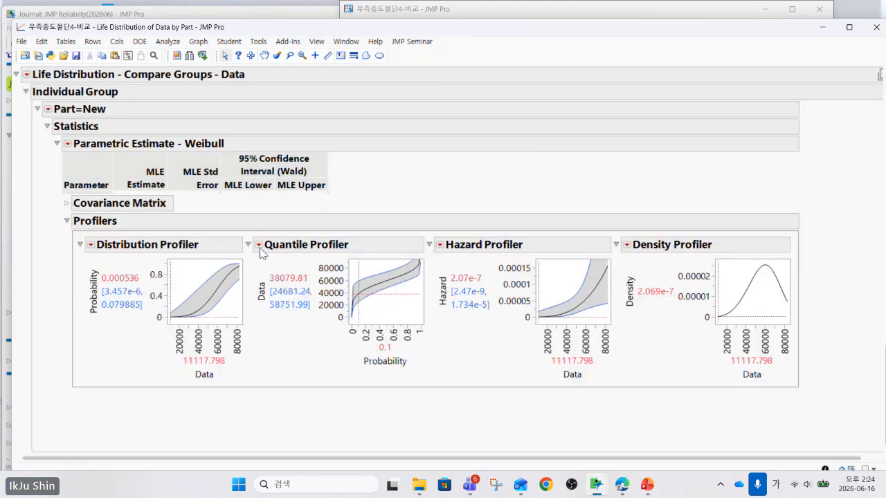
pyautogui.click(259, 244)
pyautogui.moveTo(298, 306)
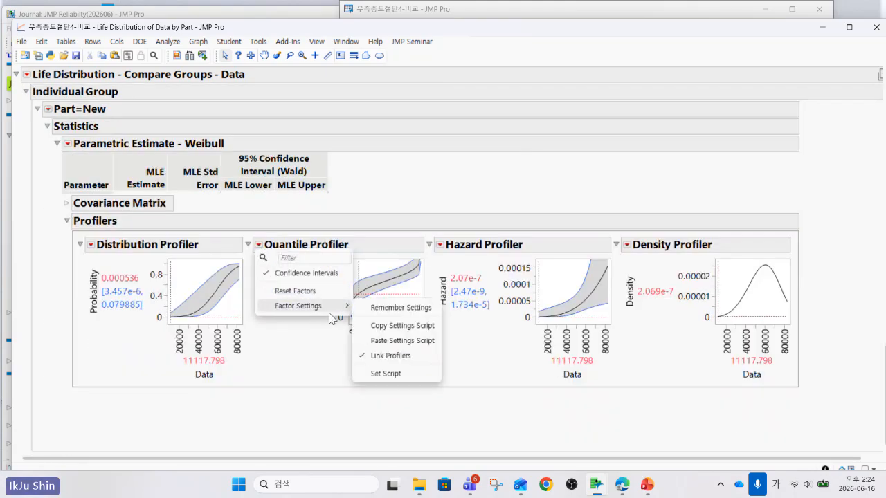
pyautogui.click(377, 306)
pyautogui.click(468, 256)
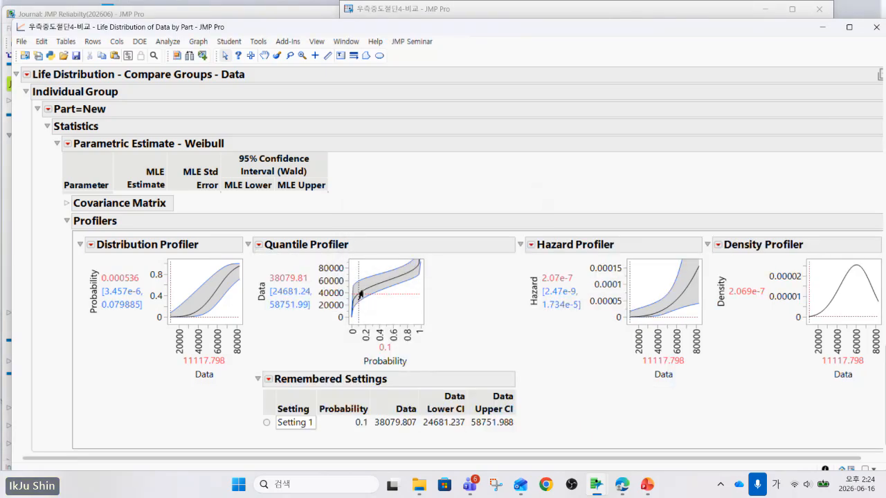
# Switch to the Part=Old report and remember its Quantile Profiler factor settings as Setting 1.
pyautogui.scroll(10, 355, 296)
pyautogui.scroll(3, 356, 296)
pyautogui.click(162, 239)
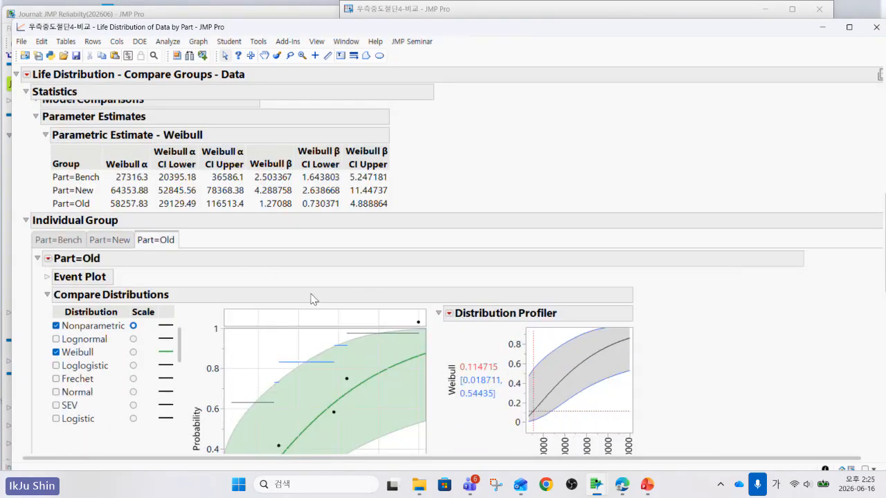
pyautogui.scroll(-5, 311, 300)
pyautogui.scroll(-8, 310, 299)
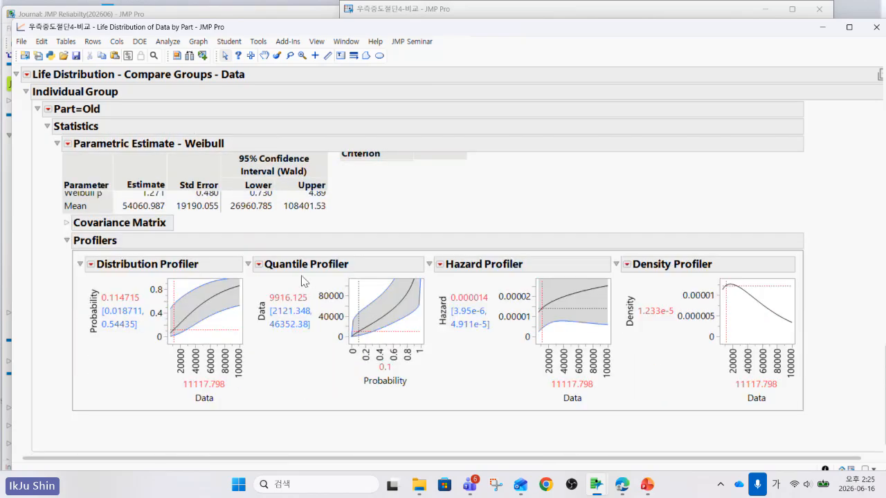
pyautogui.click(259, 264)
pyautogui.moveTo(301, 329)
pyautogui.click(401, 327)
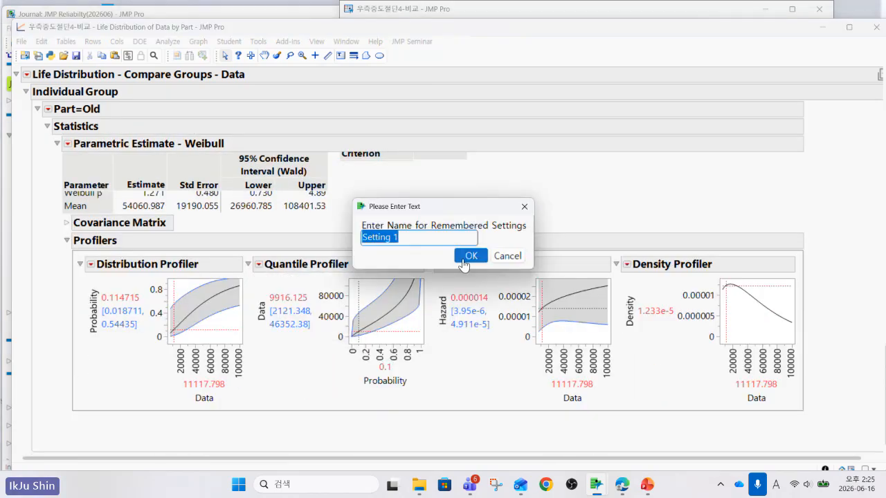
pyautogui.click(468, 254)
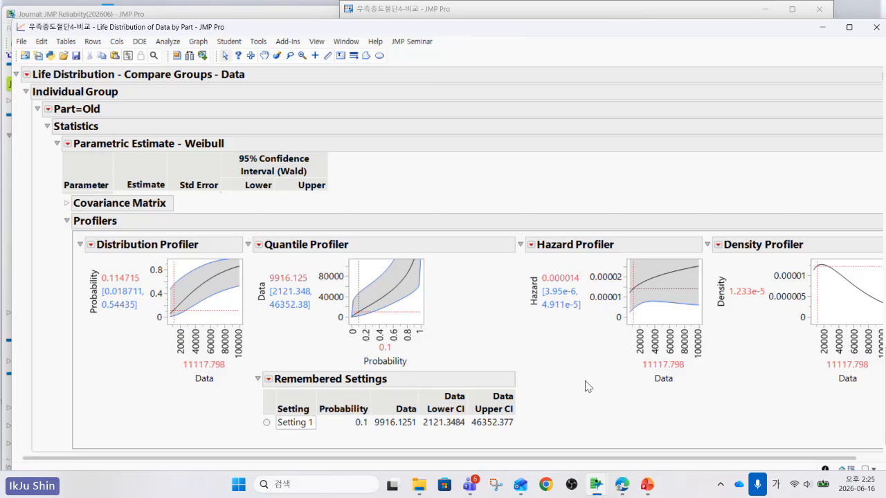
# Make a combined data table from the groups' Remembered Settings tables and reposition its window over the report.
pyautogui.rightClick(413, 407)
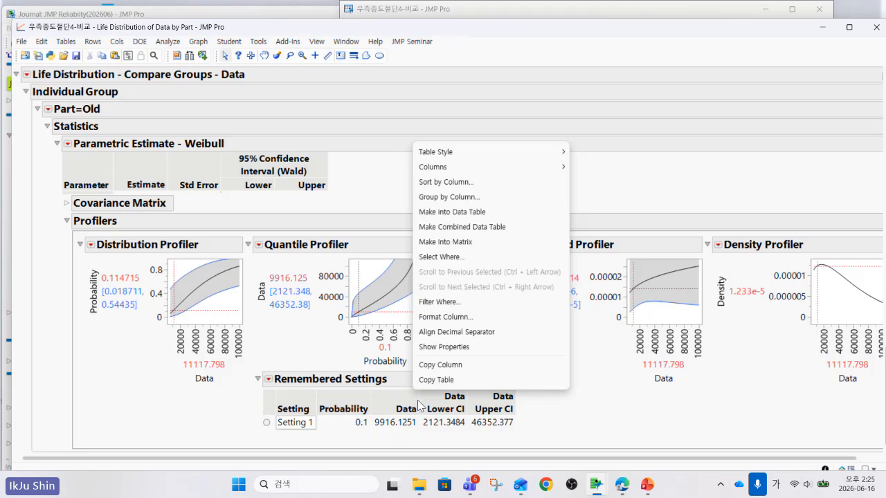
pyautogui.click(457, 230)
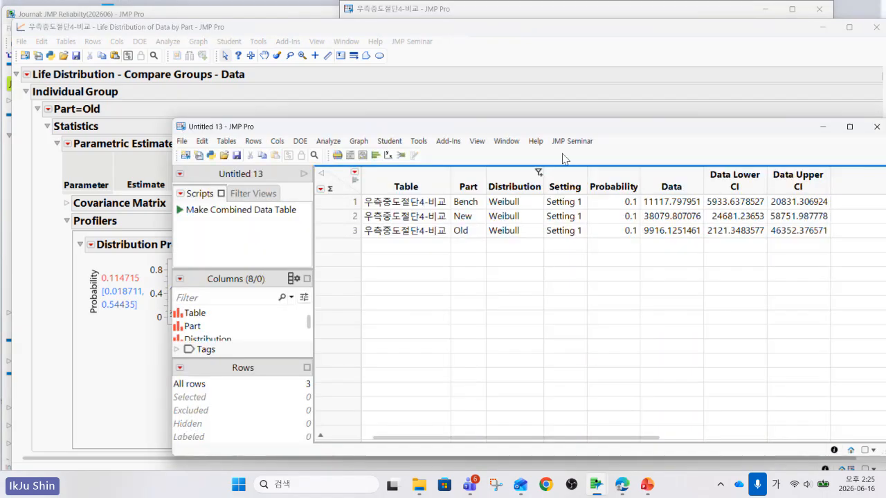
pyautogui.moveTo(596, 129); pyautogui.dragTo(452, 139)
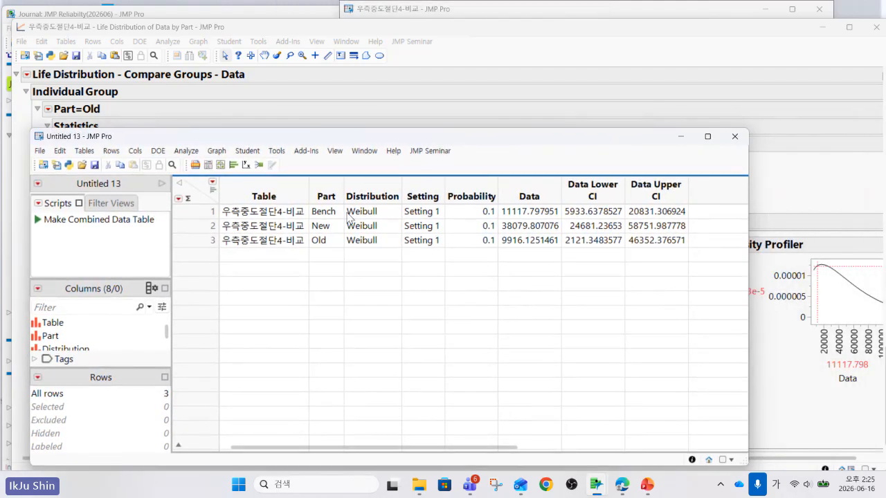
# Compare the B10 life across parts using the Part, Probability, Data and Data Lower CI columns, checking the lower limits for Old and New.
pyautogui.click(323, 193)
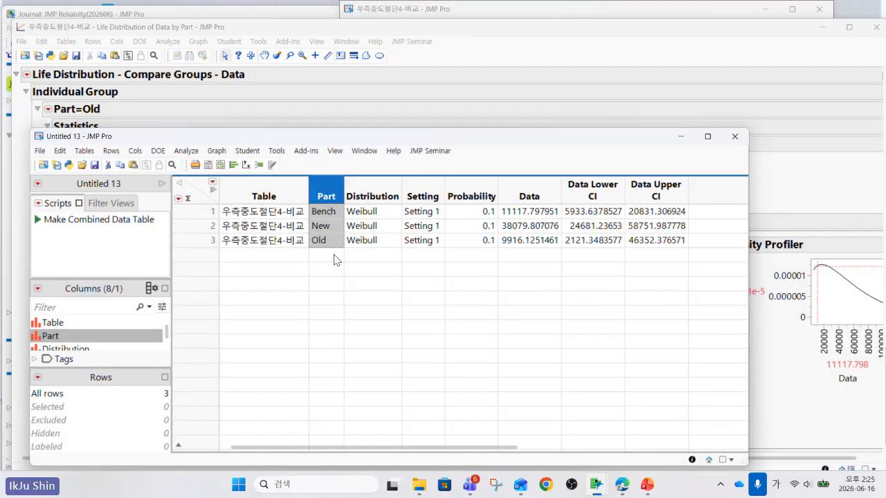
pyautogui.click(475, 191)
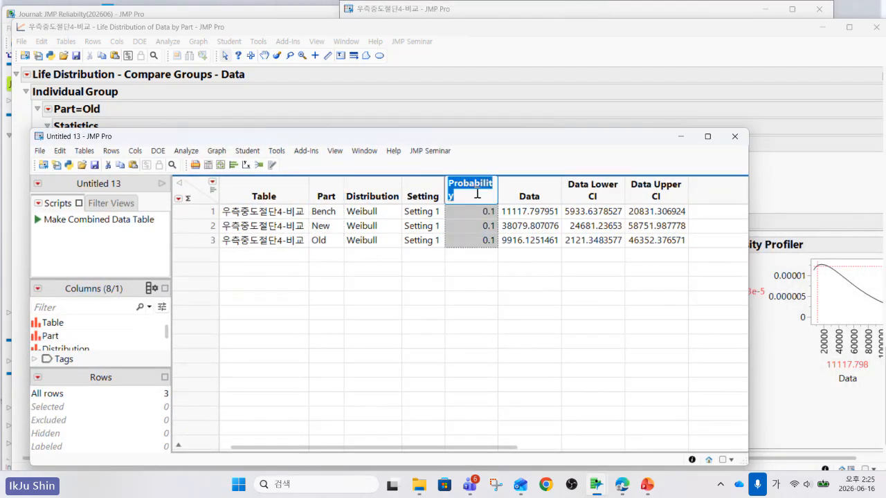
pyautogui.click(544, 185)
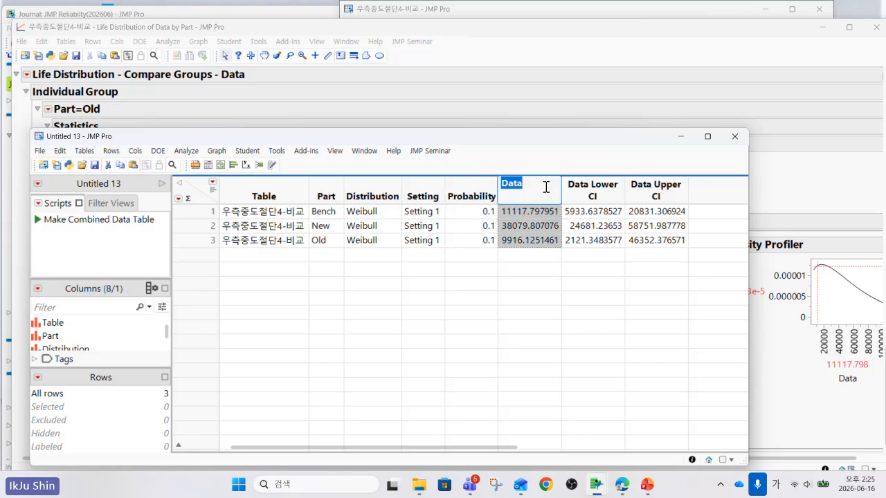
pyautogui.click(585, 185)
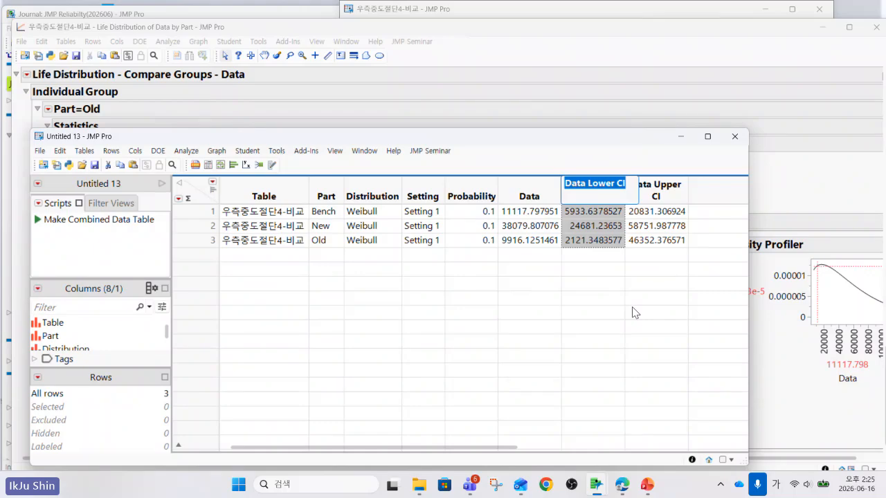
pyautogui.click(577, 241)
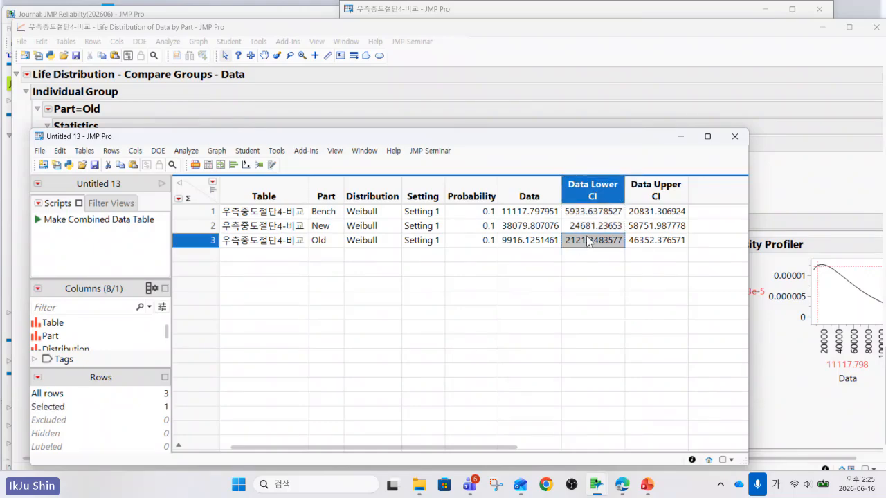
pyautogui.click(600, 230)
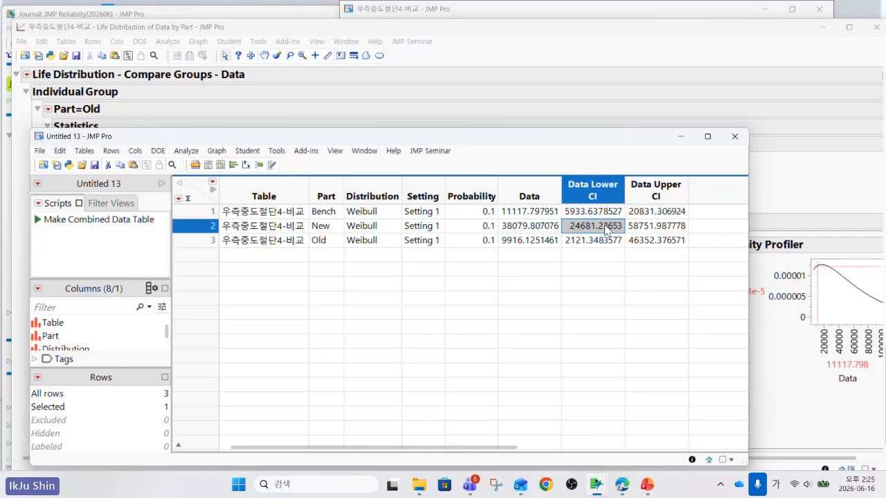
# Close the combined table, the Life Distribution report and the 우측중도절단4-비교 data table without saving.
pyautogui.click(735, 138)
pyautogui.click(450, 259)
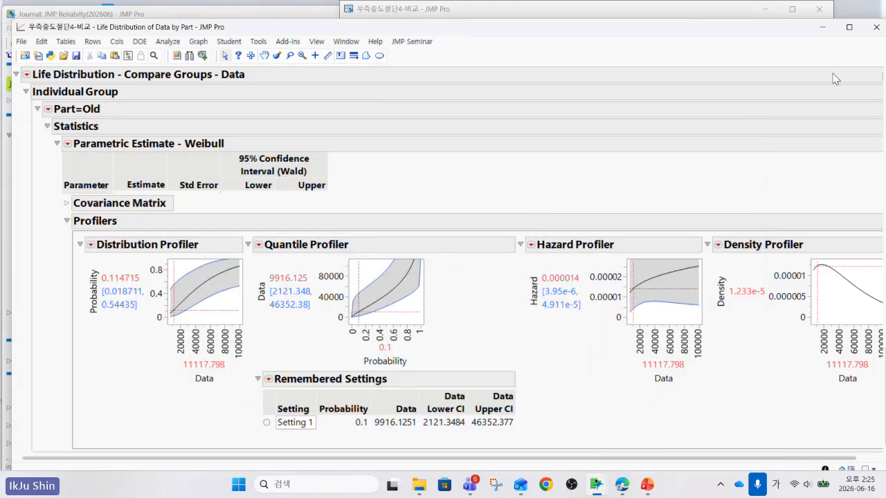
pyautogui.click(876, 27)
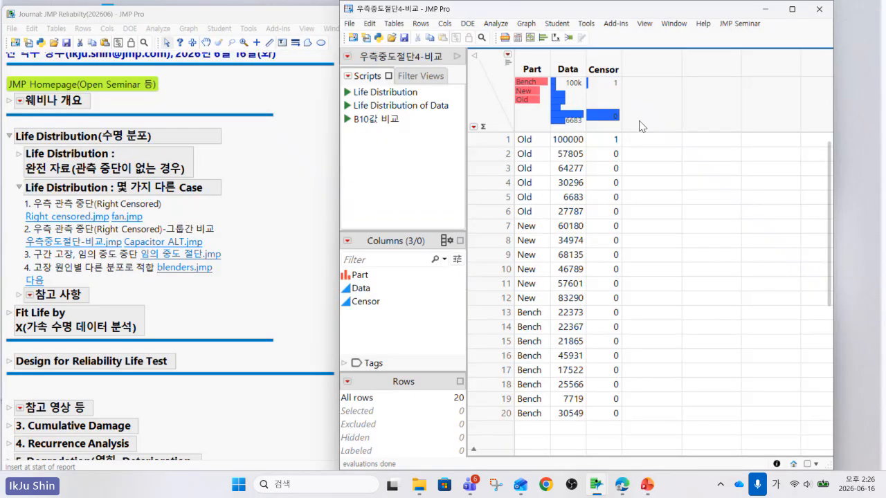
pyautogui.click(819, 9)
pyautogui.click(445, 263)
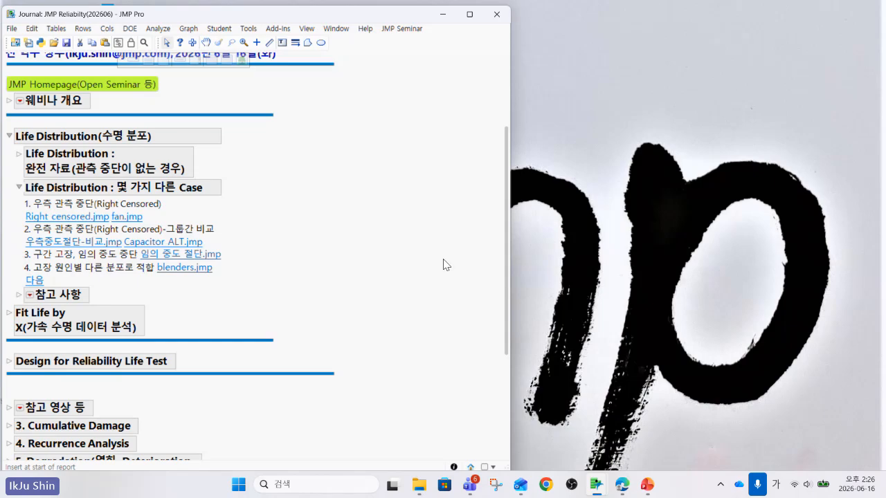
# Open the 임의 중도 절단.jmp table from the journal and review its start, end and count columns.
pyautogui.click(178, 262)
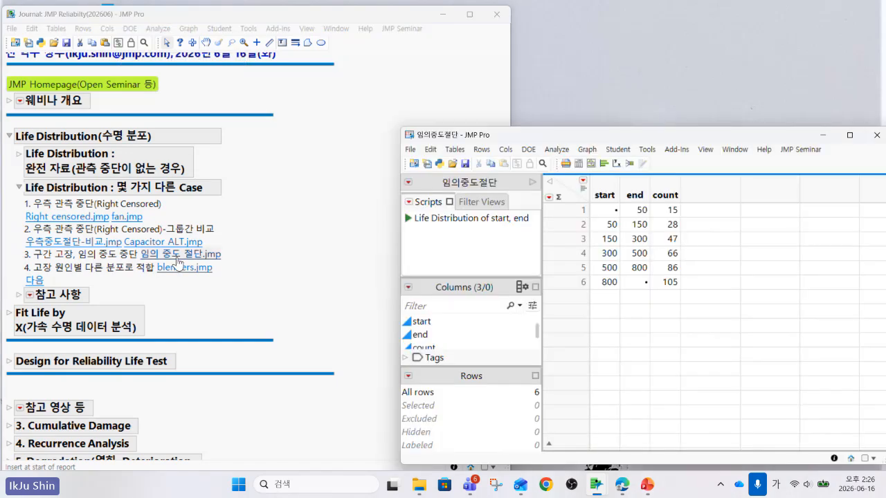
pyautogui.moveTo(583, 135); pyautogui.dragTo(485, 75)
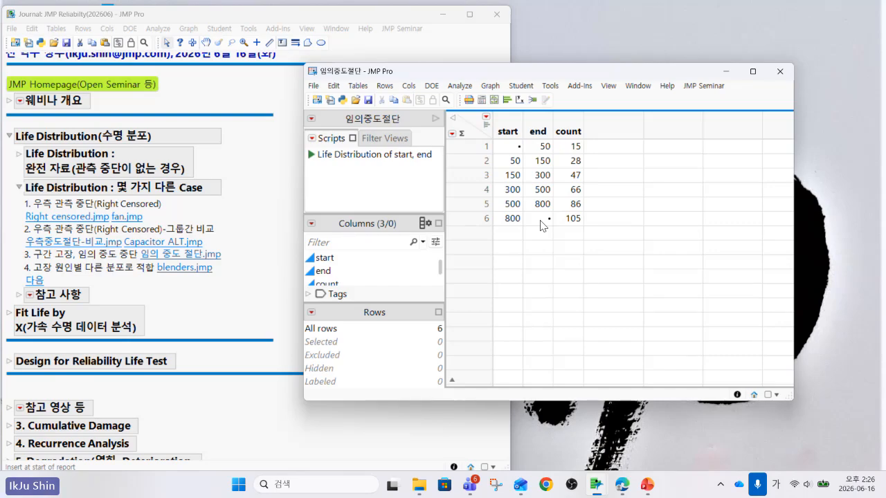
pyautogui.click(508, 126)
pyautogui.click(537, 127)
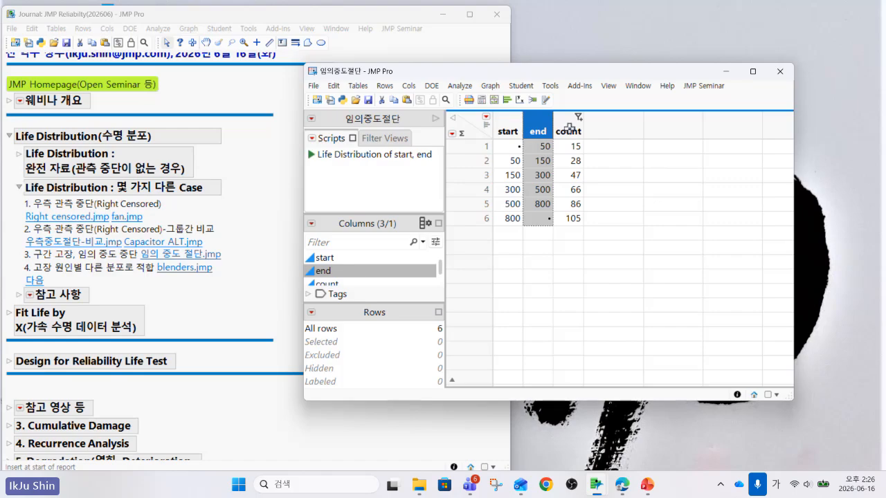
pyautogui.click(568, 129)
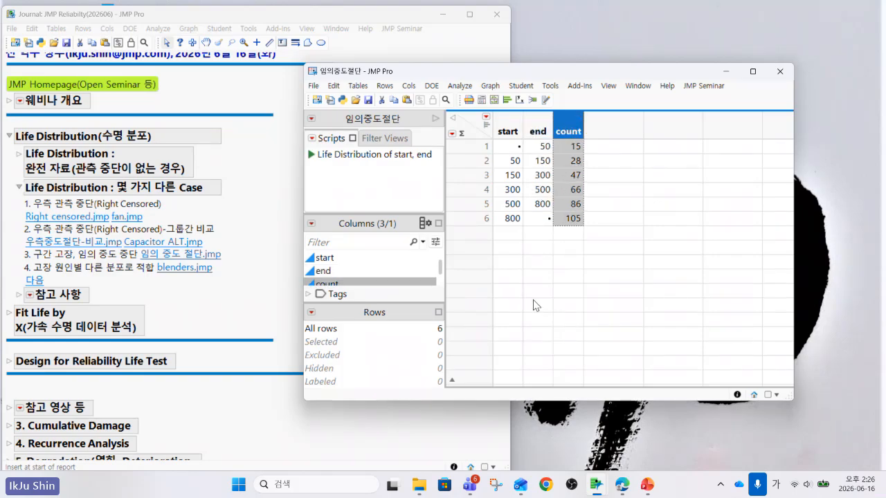
# Run a Life Distribution analysis with end as Y, Time to Event and count as Freq.
pyautogui.click(459, 87)
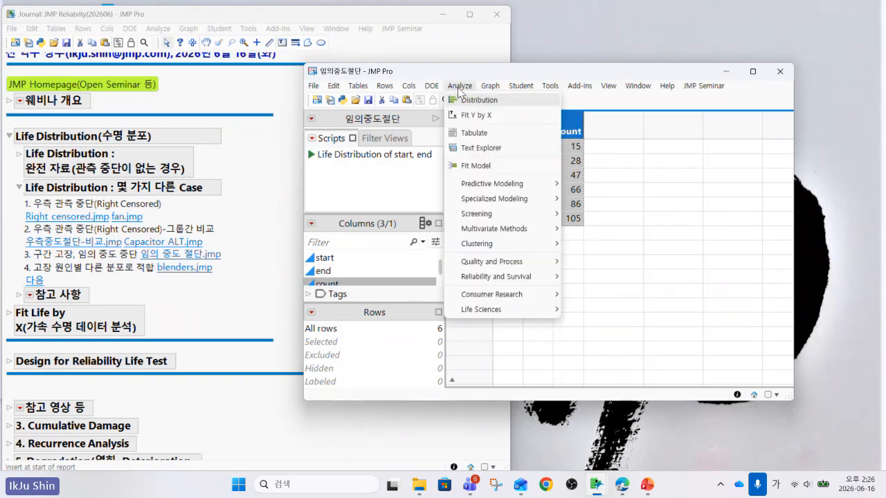
pyautogui.moveTo(483, 277)
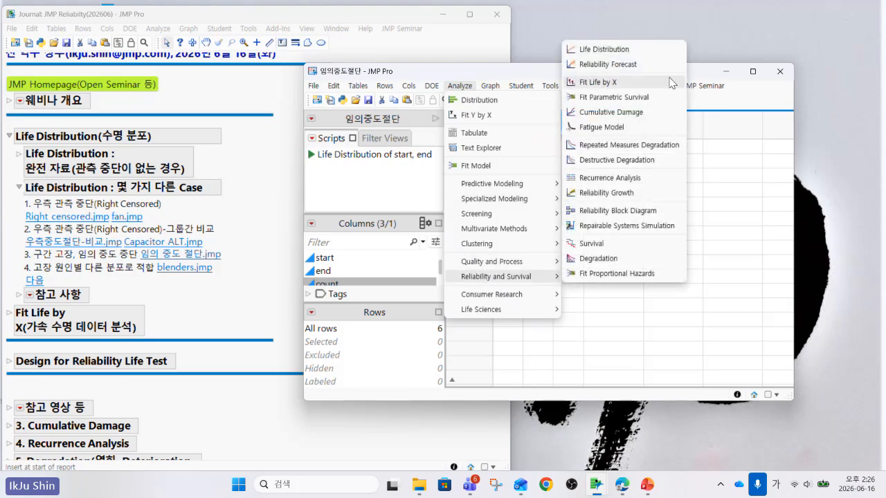
pyautogui.click(658, 50)
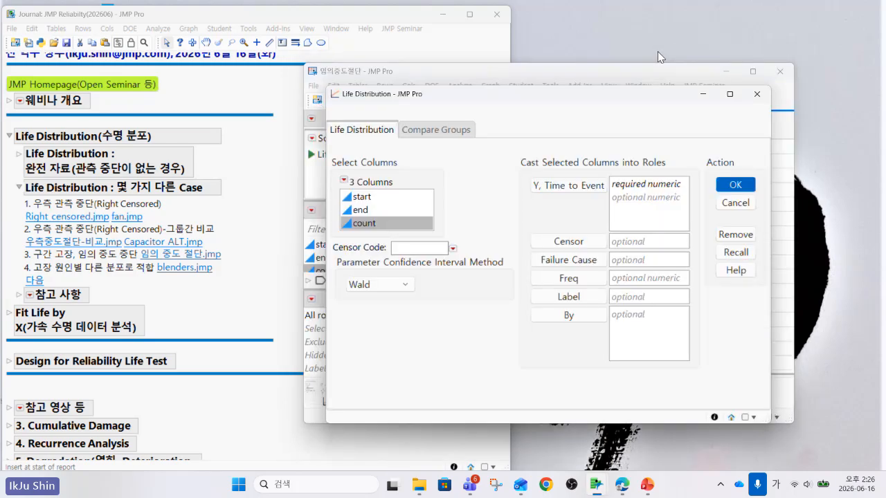
pyautogui.click(406, 197)
pyautogui.click(398, 210)
pyautogui.click(569, 187)
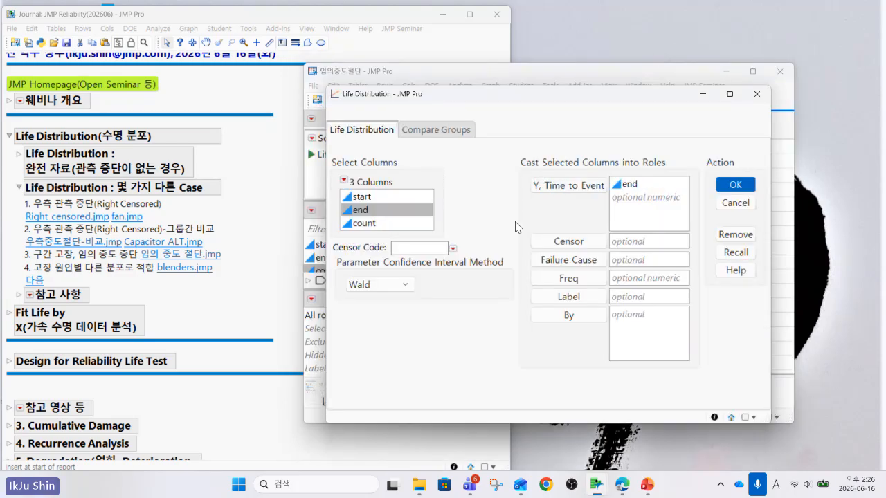
pyautogui.click(399, 223)
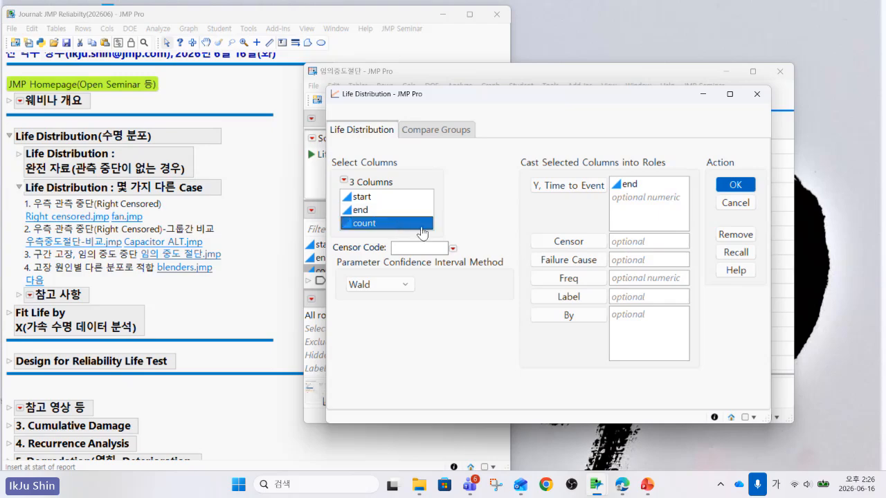
pyautogui.click(585, 284)
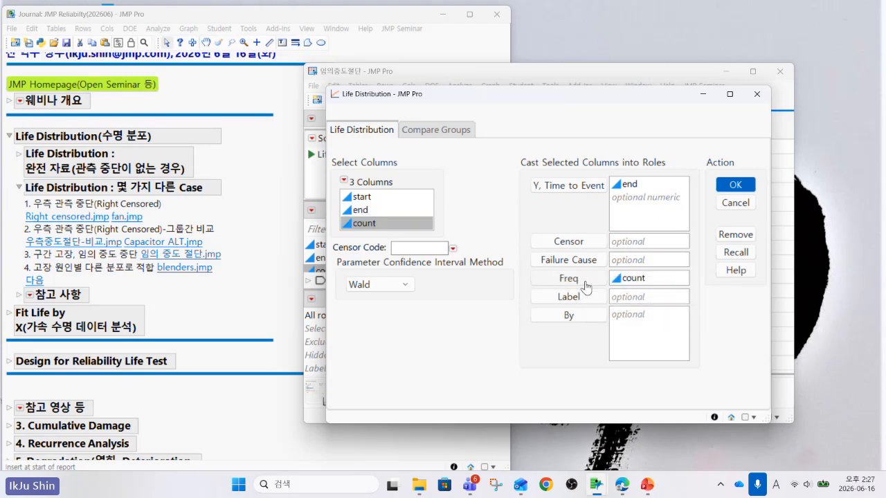
pyautogui.click(628, 283)
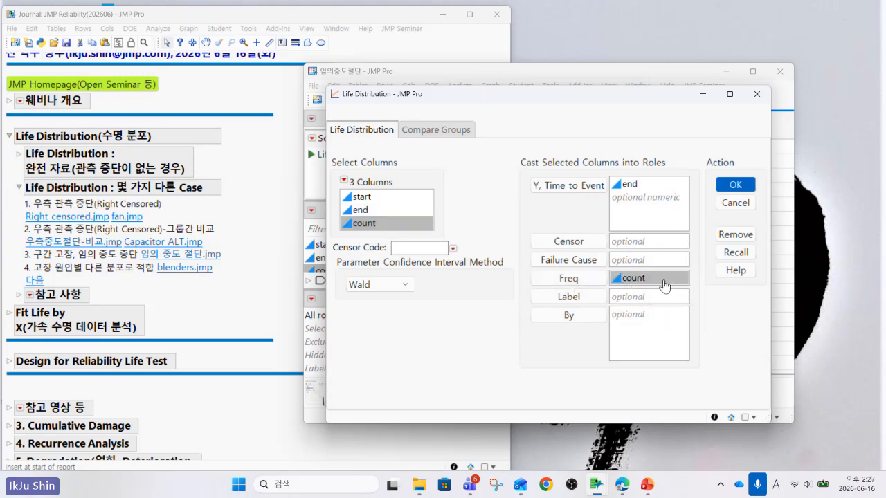
pyautogui.click(737, 185)
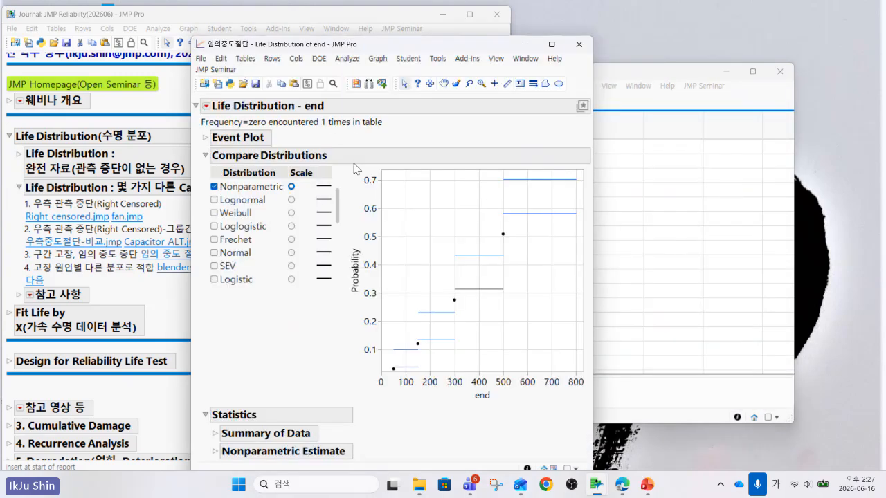
# Expand and enlarge the Event Plot to examine how the end-only data are treated, and close the report.
pyautogui.click(205, 138)
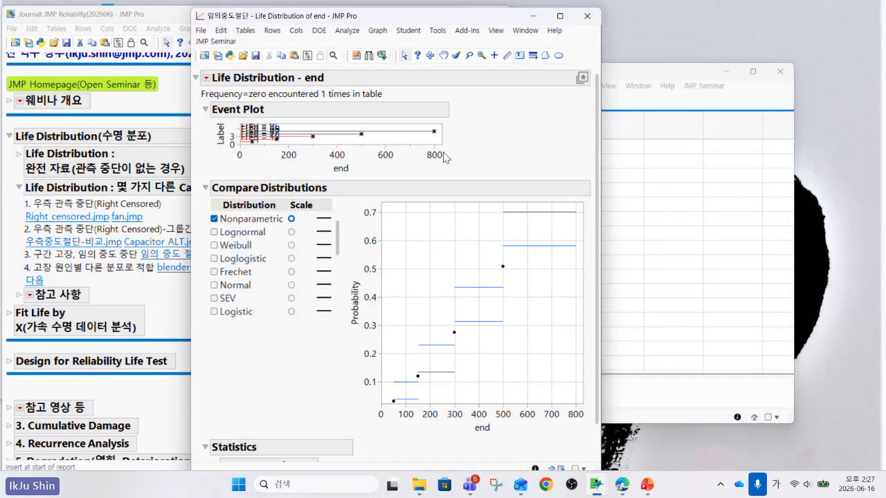
pyautogui.moveTo(442, 145); pyautogui.dragTo(462, 325)
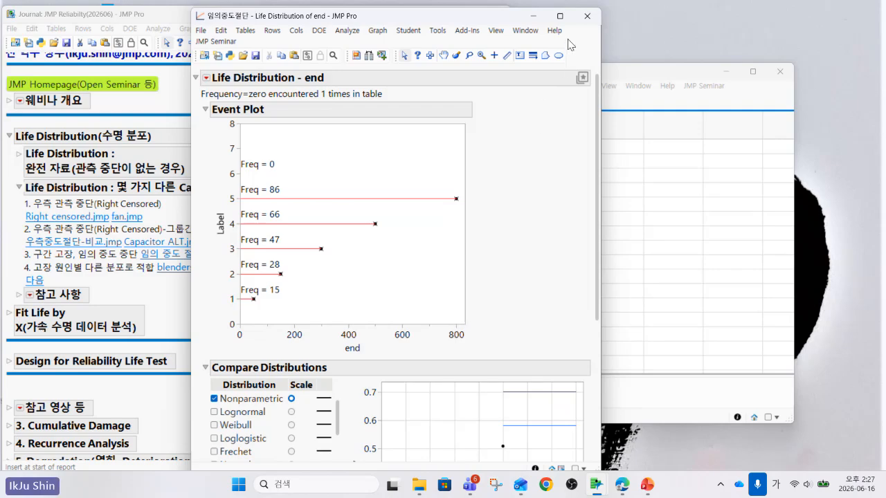
pyautogui.click(587, 15)
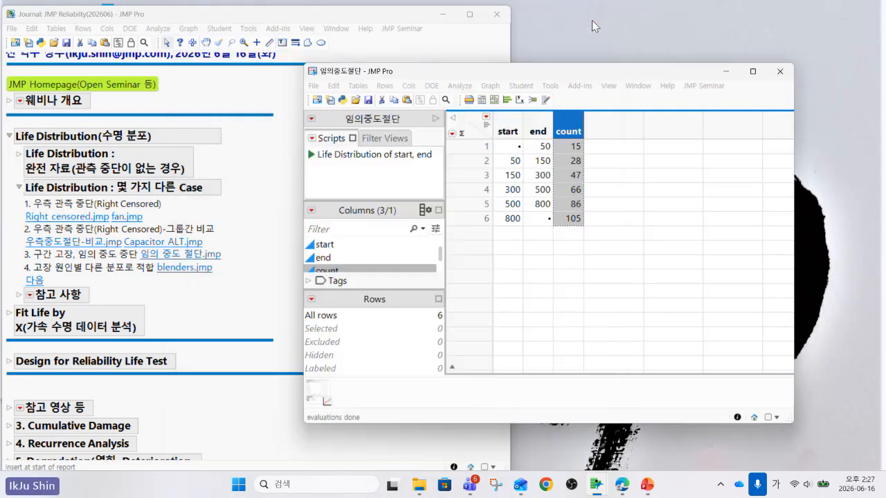
# Rerun Life Distribution from the recalled roles, adding start ahead of end as Y, Time to Event and keeping count as Freq.
pyautogui.click(459, 86)
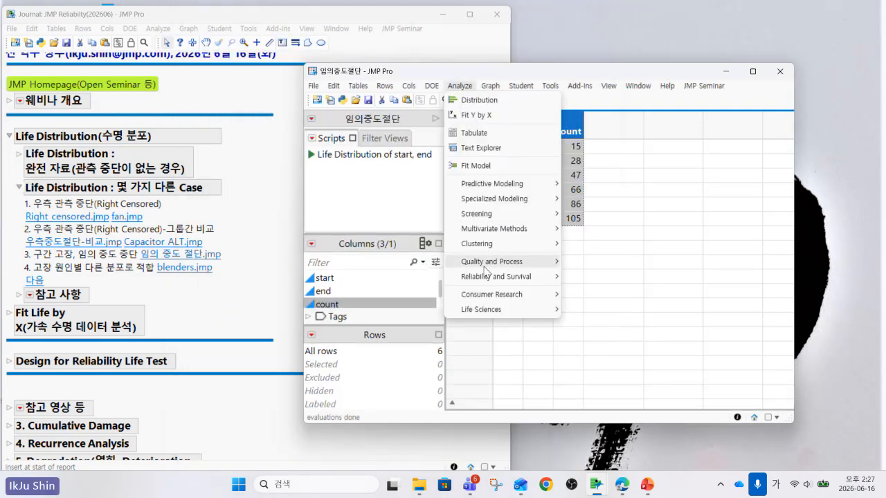
pyautogui.moveTo(502, 281)
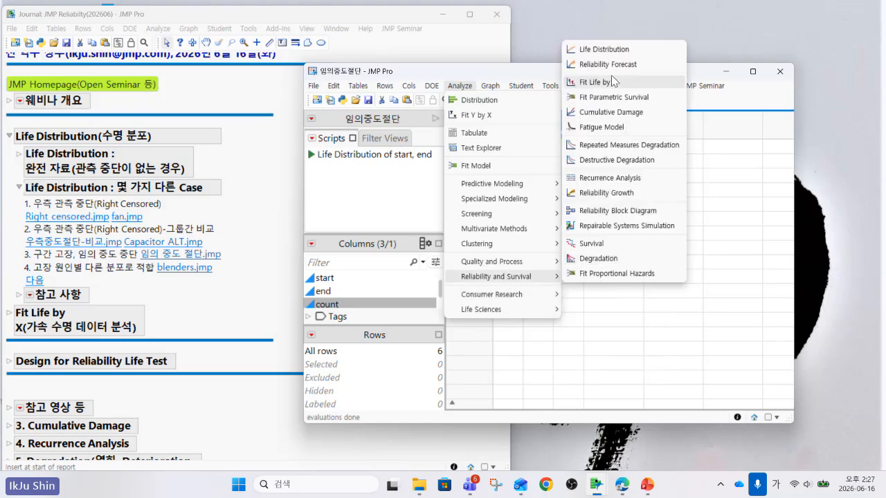
pyautogui.click(609, 49)
pyautogui.click(736, 254)
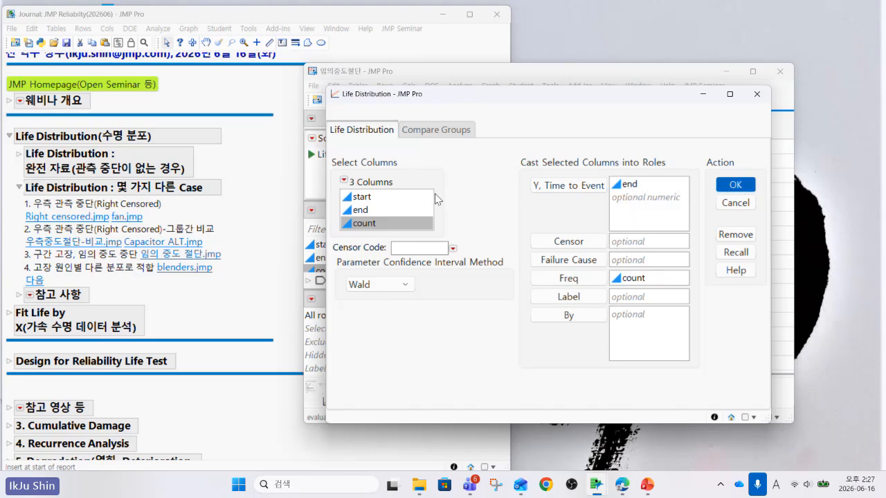
pyautogui.click(360, 196)
pyautogui.click(568, 186)
pyautogui.click(649, 188)
pyautogui.moveTo(649, 190); pyautogui.dragTo(652, 210)
pyautogui.click(734, 185)
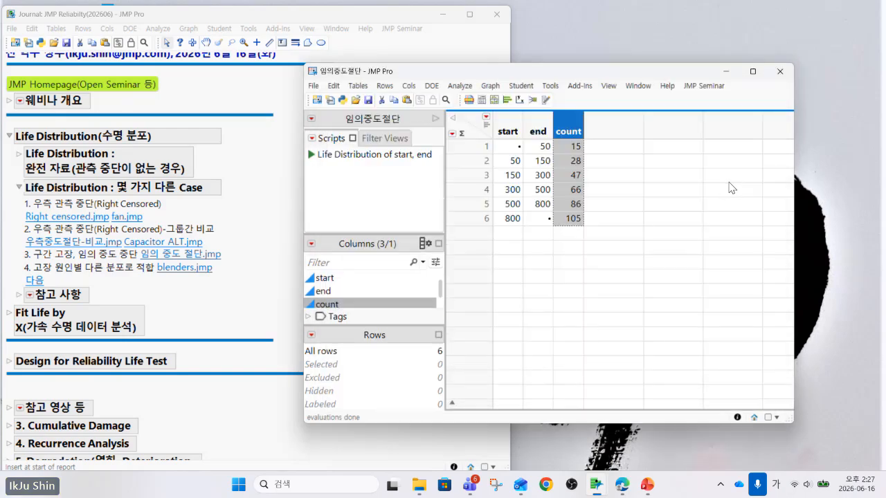
# Expand and enlarge the Event Plot of the start and end report to examine the left-, interval- and right-censored lines.
pyautogui.click(302, 97)
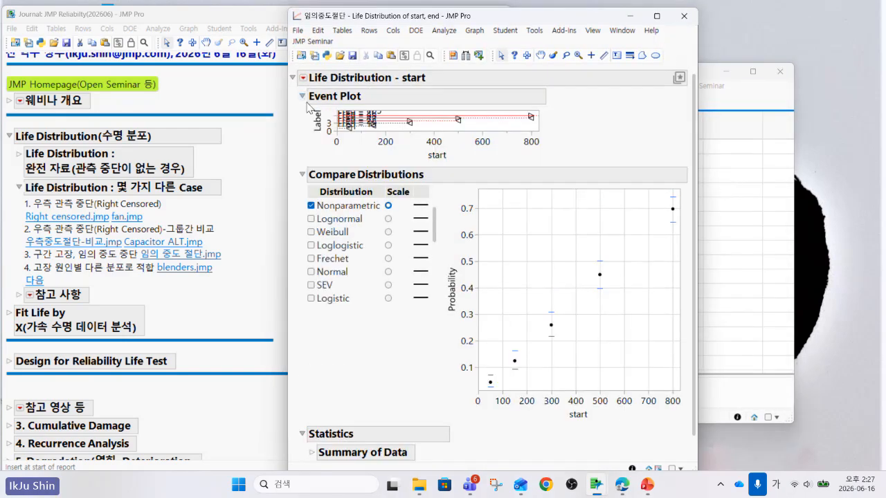
pyautogui.moveTo(539, 132); pyautogui.dragTo(548, 262)
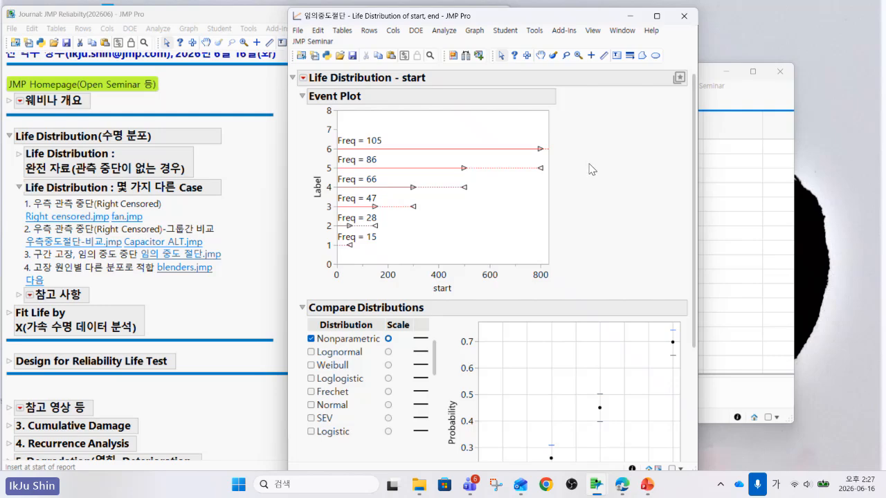
pyautogui.moveTo(601, 165)
pyautogui.mouseDown()
pyautogui.moveTo(320, 157)
pyautogui.moveTo(297, 185)
pyautogui.moveTo(295, 218)
pyautogui.moveTo(336, 235)
pyautogui.moveTo(568, 207)
pyautogui.moveTo(601, 170)
pyautogui.mouseUp()
pyautogui.moveTo(589, 153)
pyautogui.mouseDown()
pyautogui.moveTo(526, 142)
pyautogui.moveTo(553, 129)
pyautogui.mouseUp()
pyautogui.moveTo(305, 259)
pyautogui.mouseDown()
pyautogui.moveTo(308, 239)
pyautogui.moveTo(356, 226)
pyautogui.moveTo(370, 239)
pyautogui.mouseUp()
pyautogui.moveTo(593, 176)
pyautogui.mouseDown()
pyautogui.moveTo(554, 135)
pyautogui.moveTo(306, 158)
pyautogui.moveTo(523, 261)
pyautogui.moveTo(561, 247)
pyautogui.mouseUp()
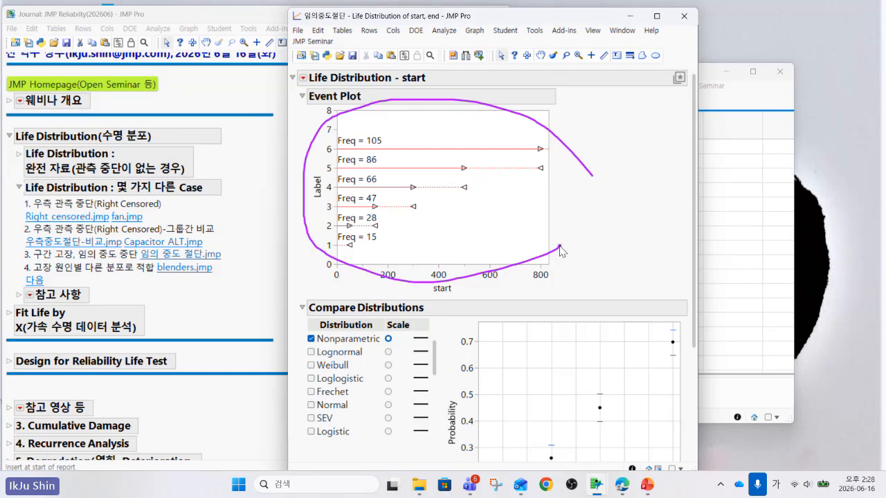
pyautogui.press('Escape')
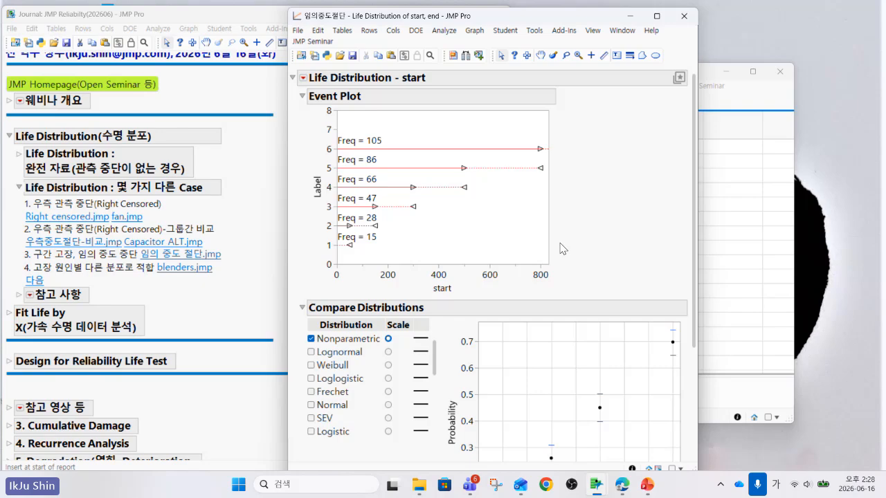
# Close the Life Distribution report and the 임의중도절단 data table.
pyautogui.click(684, 16)
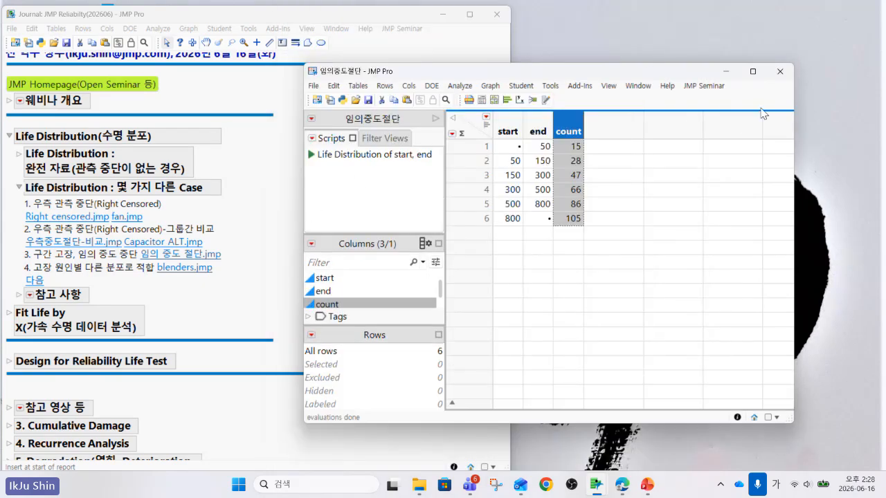
pyautogui.click(780, 71)
pyautogui.click(441, 261)
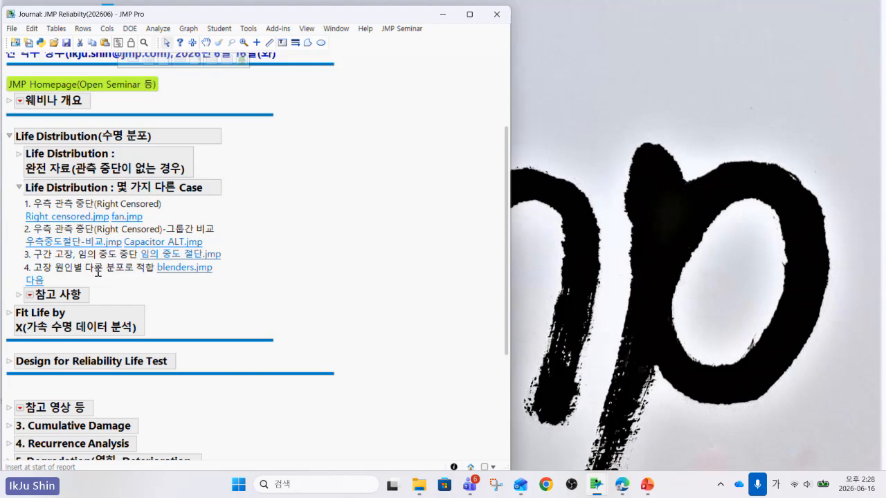
# Open the blenders.jmp table from the journal in a larger window and show its column header graphs, highlighting the Causes column.
pyautogui.click(173, 268)
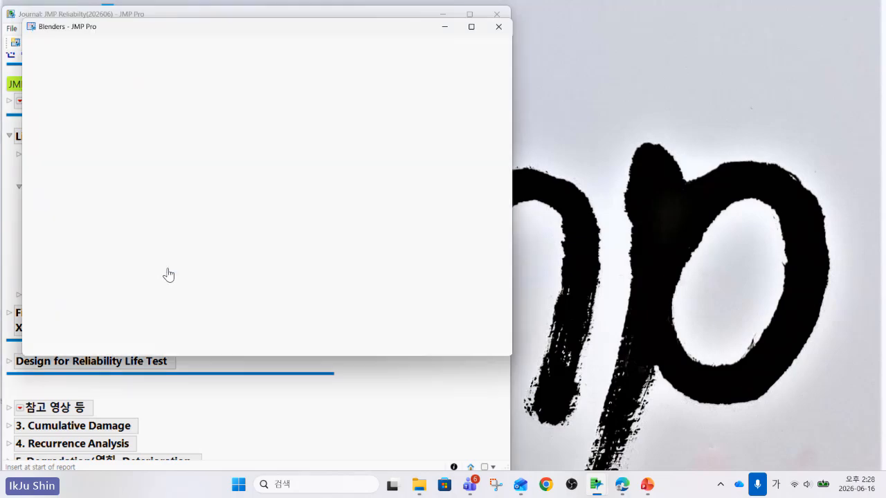
pyautogui.click(445, 27)
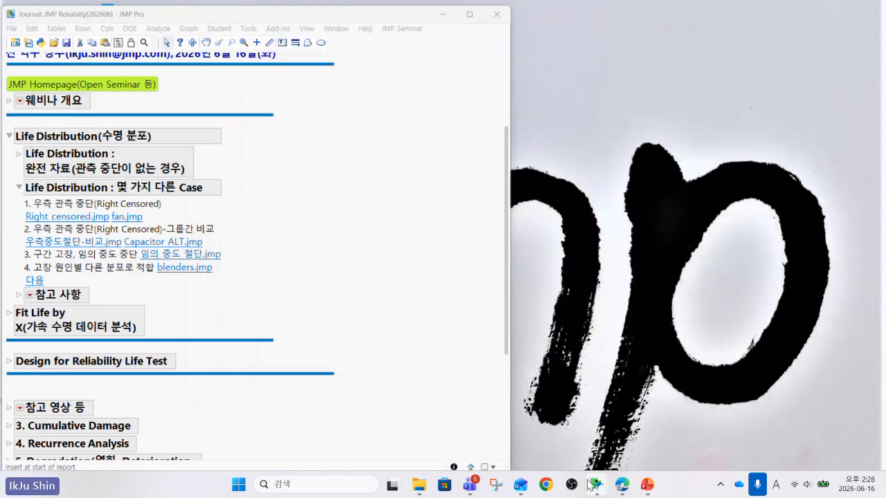
pyautogui.moveTo(596, 485)
pyautogui.click(679, 381)
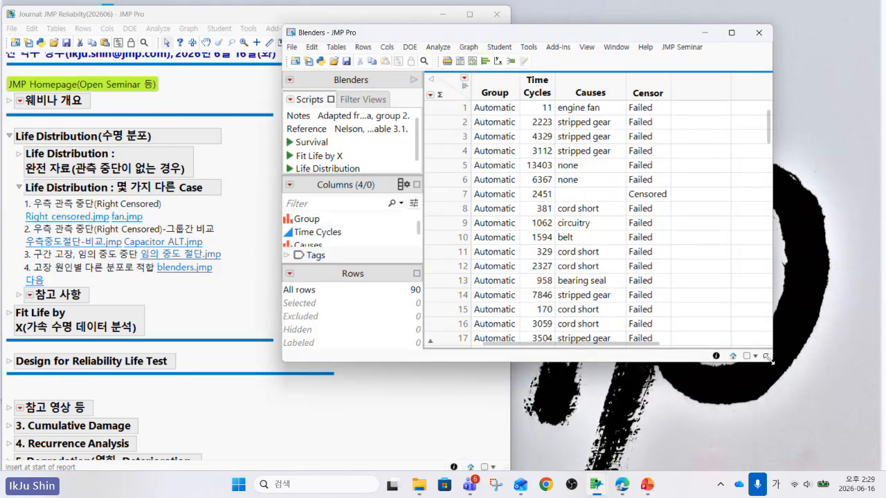
pyautogui.moveTo(770, 360); pyautogui.dragTo(805, 451)
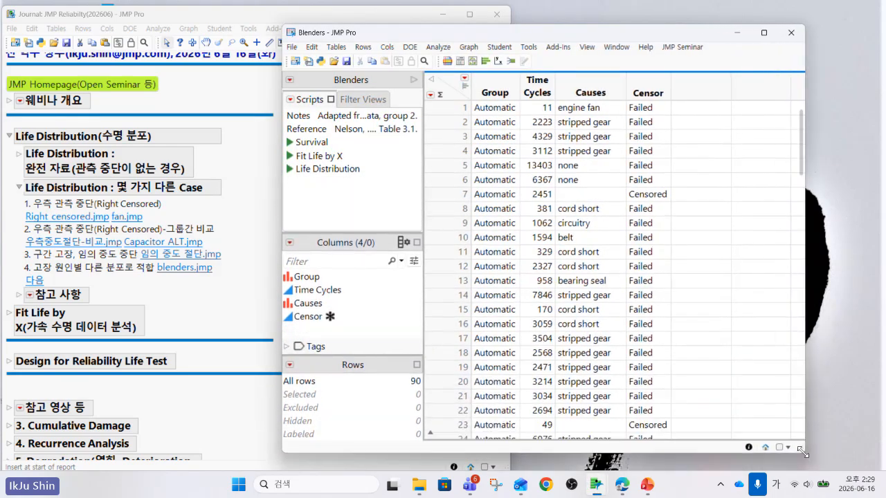
pyautogui.click(465, 88)
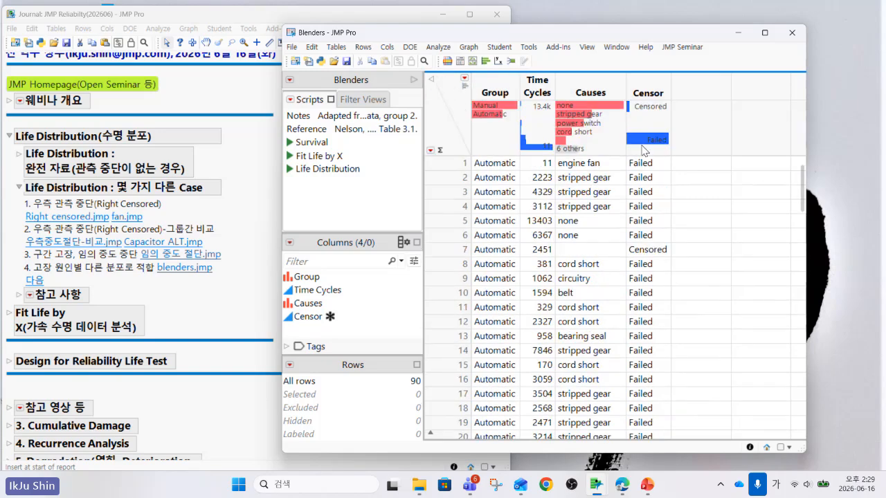
pyautogui.click(595, 92)
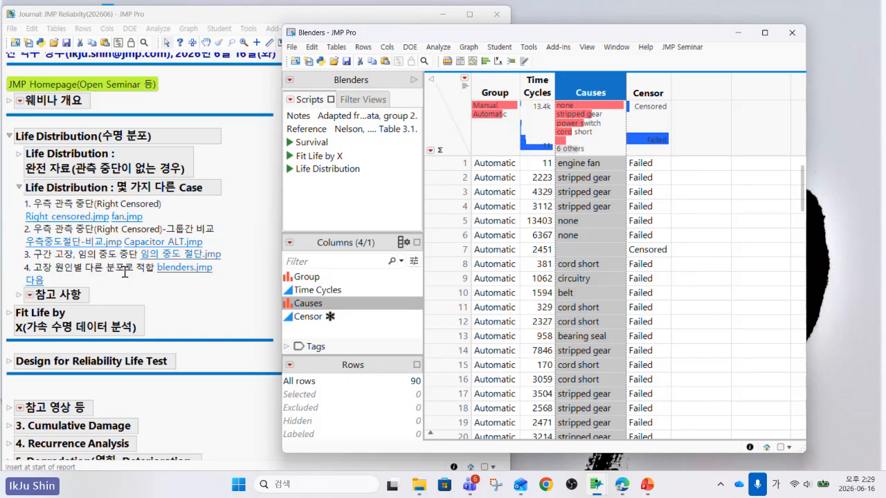
# Set up a Life Distribution analysis with Time Cycles as Y, Time to Event, Causes as Failure Cause and Censor as Censor.
pyautogui.click(431, 49)
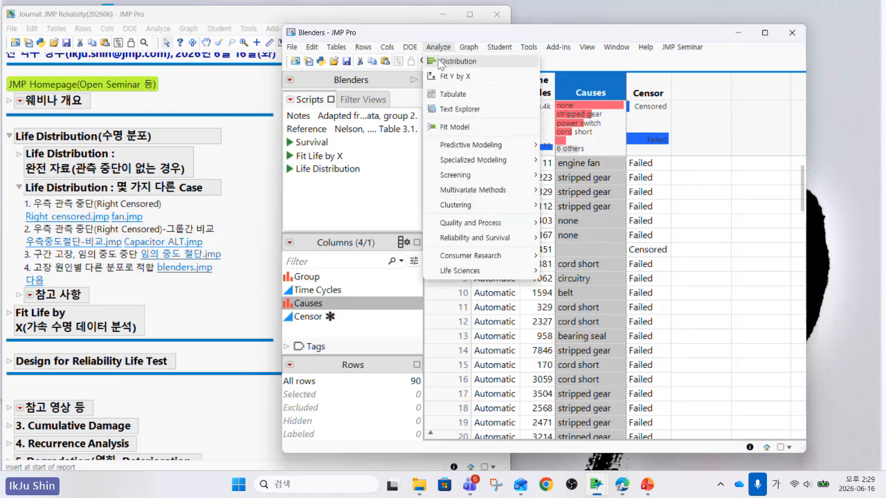
pyautogui.moveTo(494, 242)
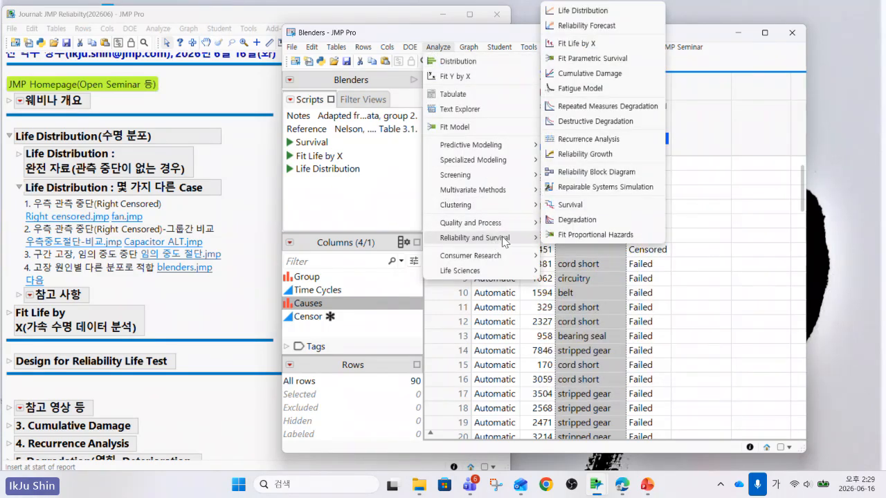
pyautogui.click(575, 11)
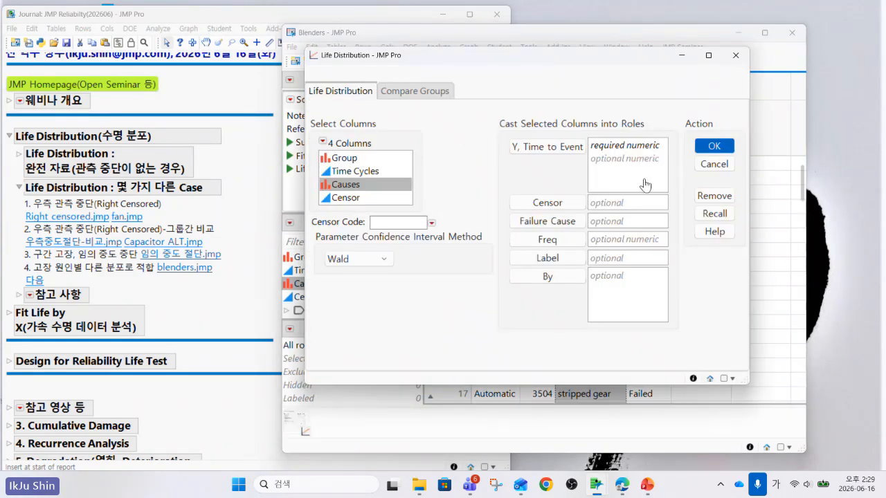
pyautogui.moveTo(392, 171); pyautogui.dragTo(384, 181)
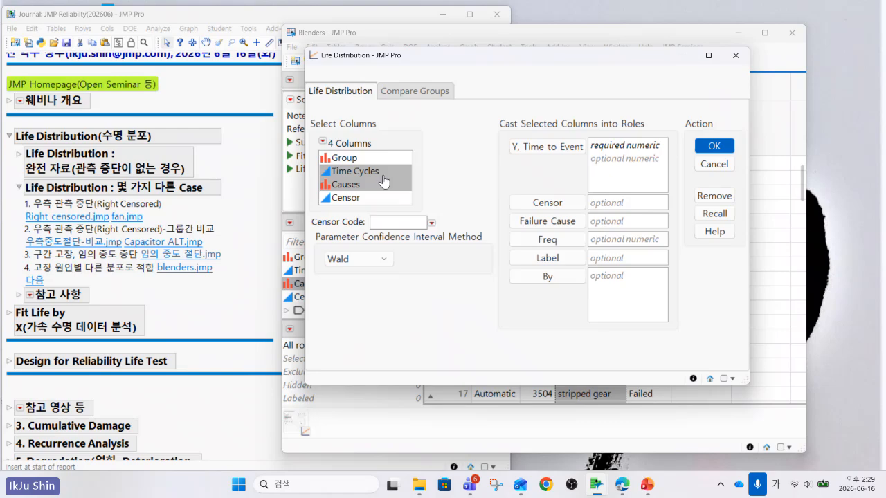
pyautogui.click(383, 173)
pyautogui.click(540, 147)
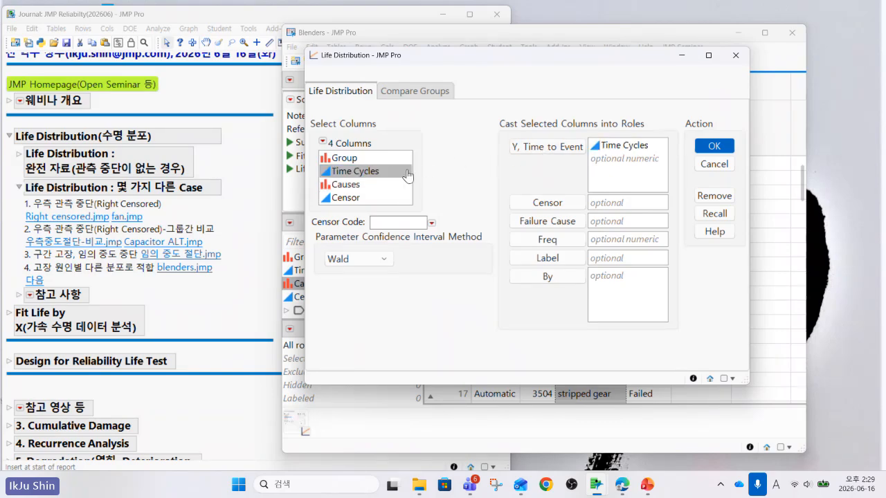
pyautogui.click(384, 185)
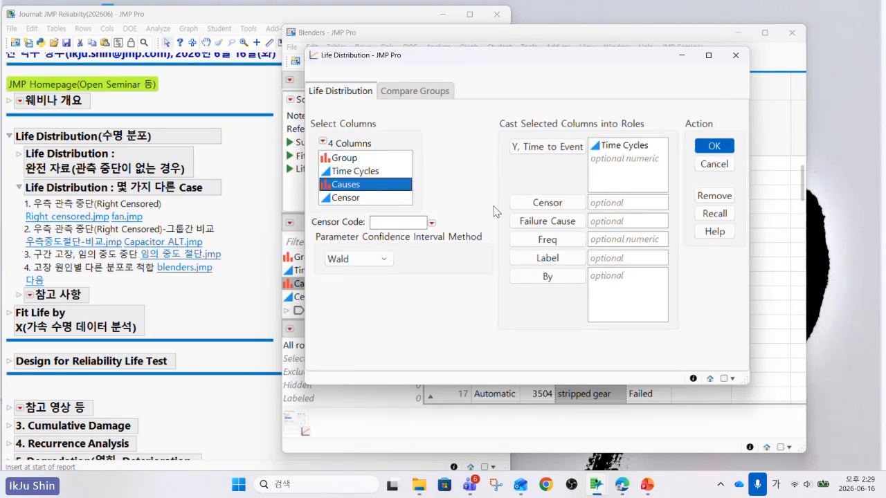
pyautogui.click(542, 221)
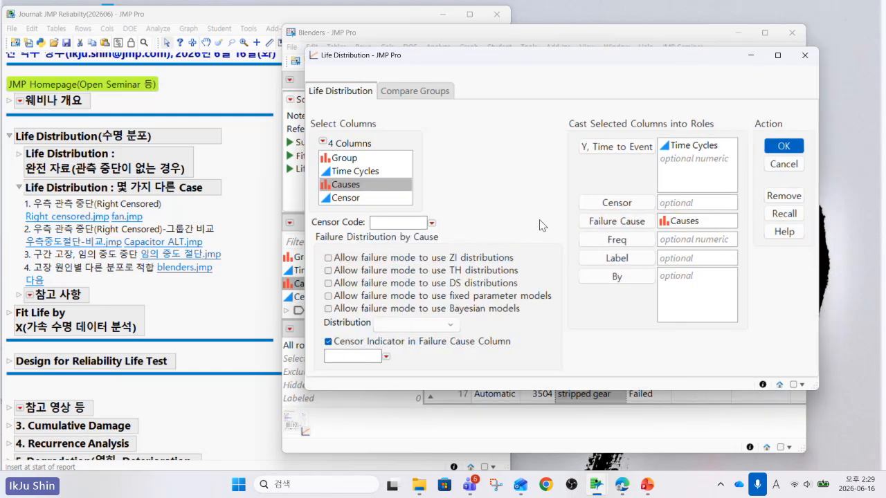
pyautogui.click(347, 198)
pyautogui.click(599, 206)
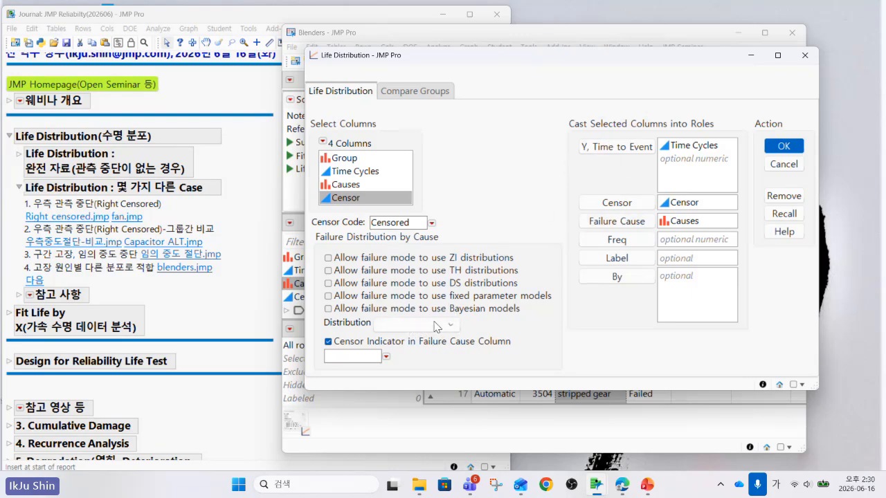
# Set the failure distribution by cause to Individual Best with AICc as comparison criterion, and run the Life Distribution analysis.
pyautogui.click(436, 327)
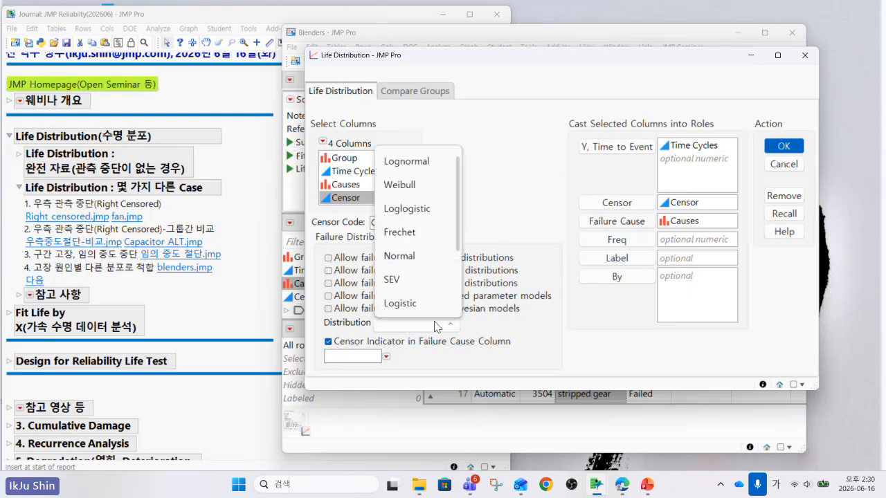
pyautogui.scroll(-2, 439, 287)
pyautogui.scroll(2, 439, 204)
pyautogui.scroll(-2, 443, 198)
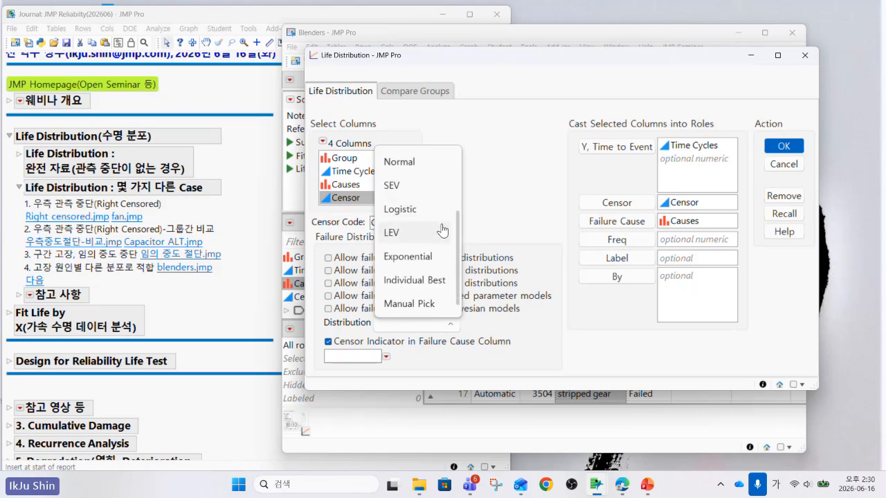
pyautogui.click(447, 288)
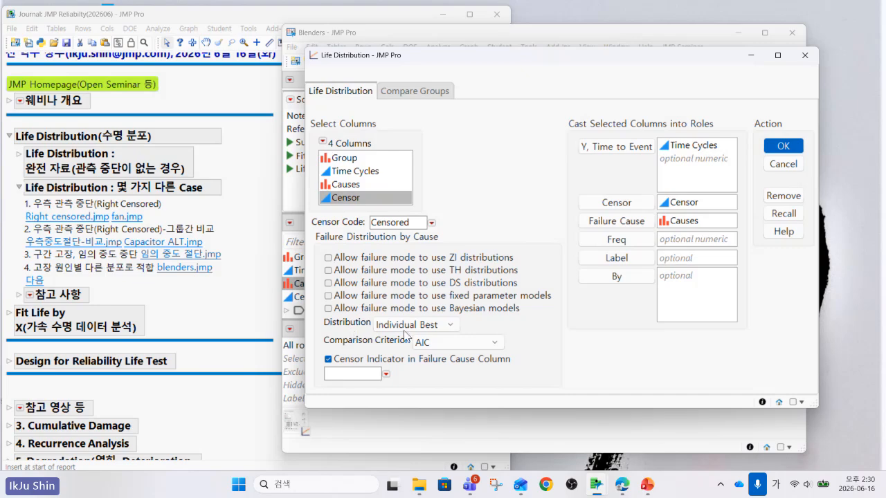
pyautogui.click(457, 346)
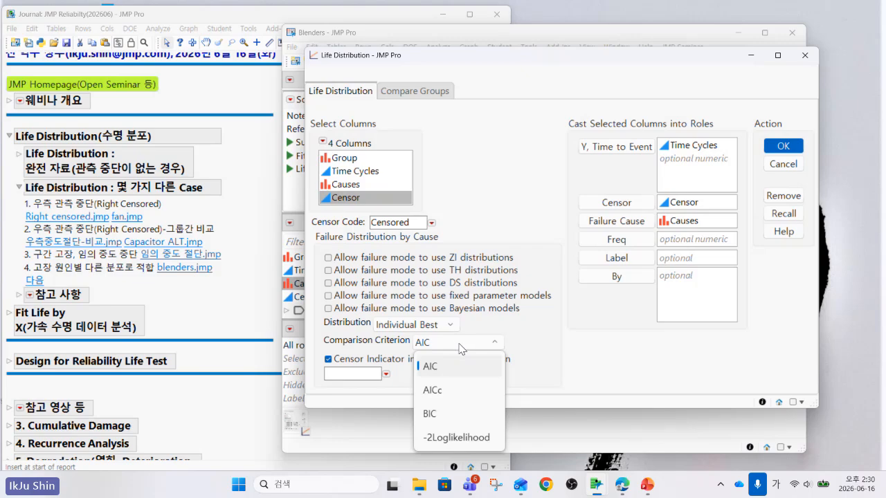
pyautogui.click(475, 392)
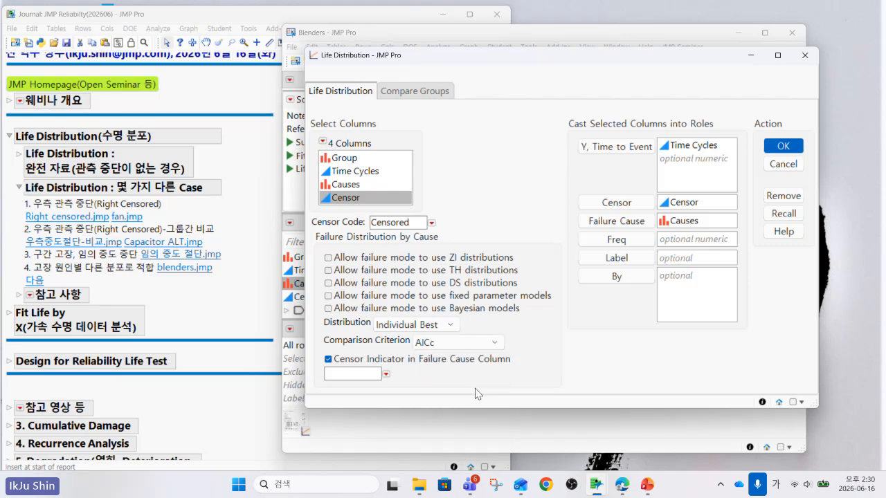
pyautogui.click(784, 147)
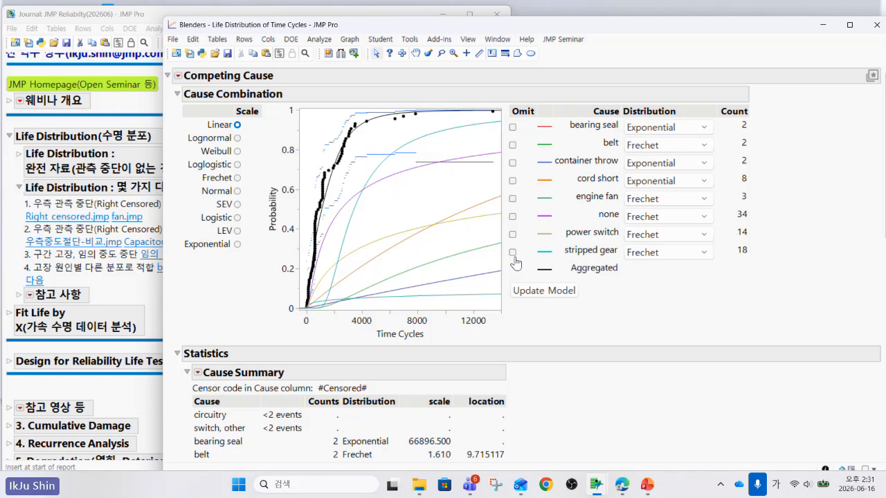
pyautogui.moveTo(791, 302)
pyautogui.mouseDown()
pyautogui.moveTo(651, 324)
pyautogui.moveTo(482, 213)
pyautogui.moveTo(558, 95)
pyautogui.moveTo(814, 161)
pyautogui.moveTo(809, 310)
pyautogui.mouseUp()
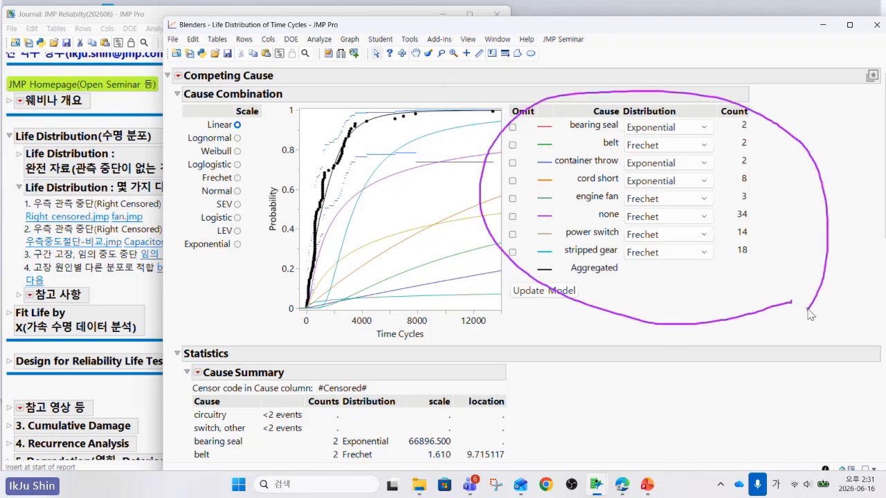
pyautogui.press('Escape')
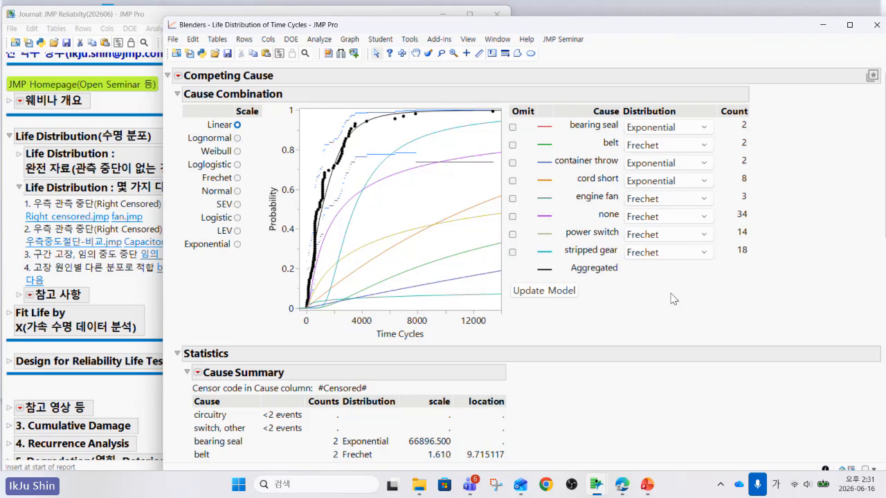
pyautogui.moveTo(721, 307)
pyautogui.mouseDown()
pyautogui.moveTo(510, 274)
pyautogui.moveTo(631, 101)
pyautogui.moveTo(747, 317)
pyautogui.mouseUp()
pyautogui.press('Escape')
# Set the probability in the Quantile Profiler of the Competing Cause report to 0.1.
pyautogui.scroll(-10, 637, 404)
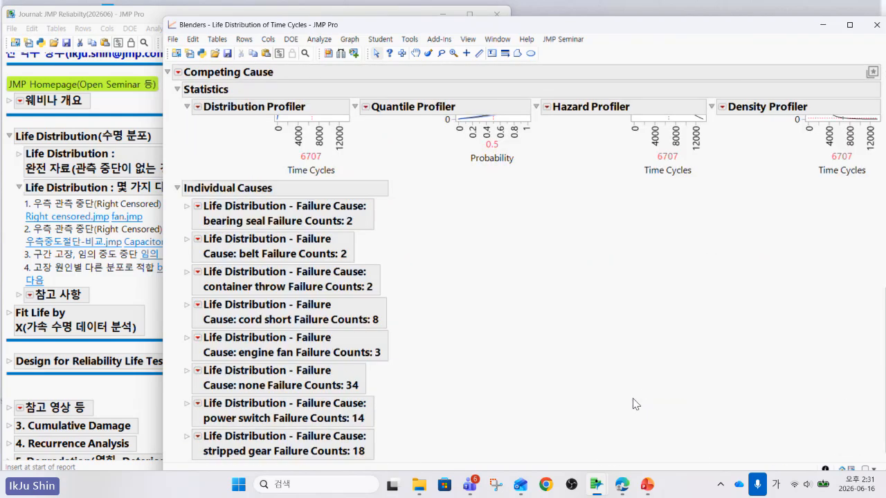
pyautogui.scroll(5, 636, 404)
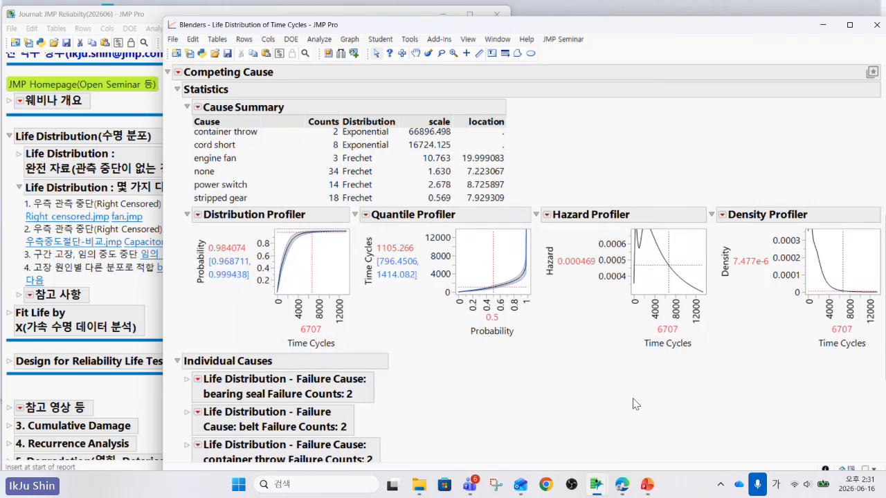
pyautogui.click(499, 317)
pyautogui.write('0.1')
pyautogui.press('Return')
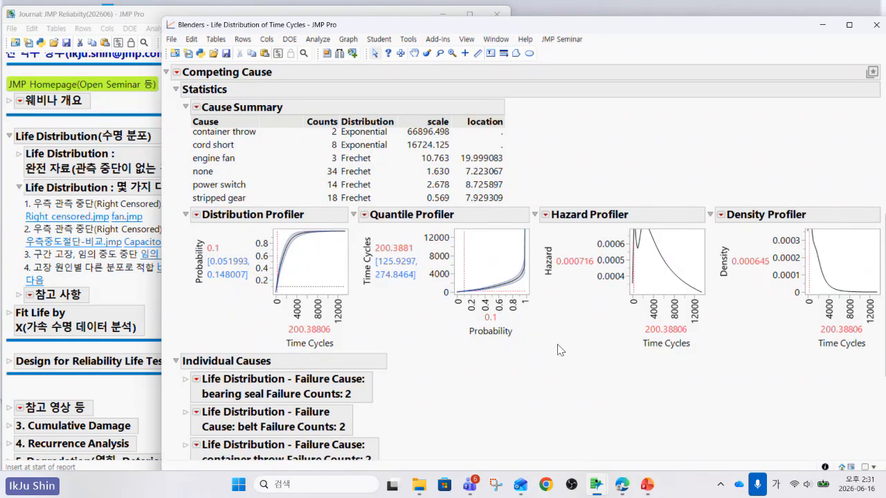
# Remember the Quantile Profiler's current factor settings.
pyautogui.click(364, 215)
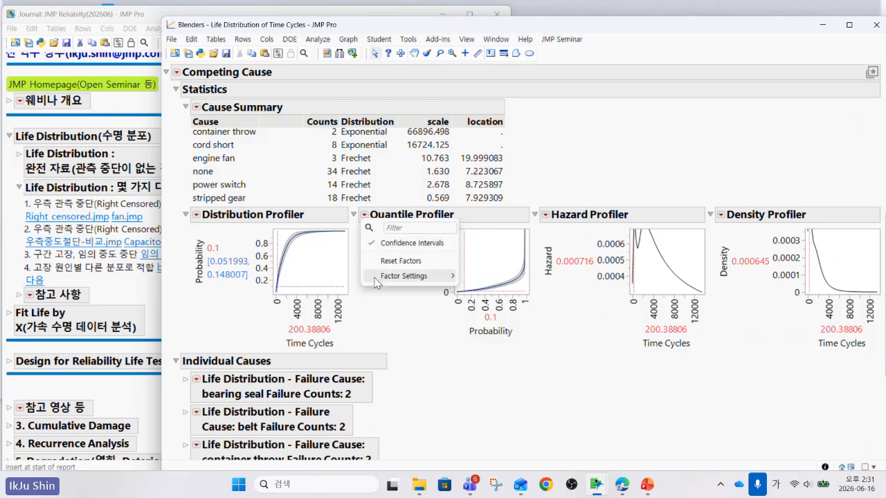
pyautogui.moveTo(402, 284)
pyautogui.click(506, 278)
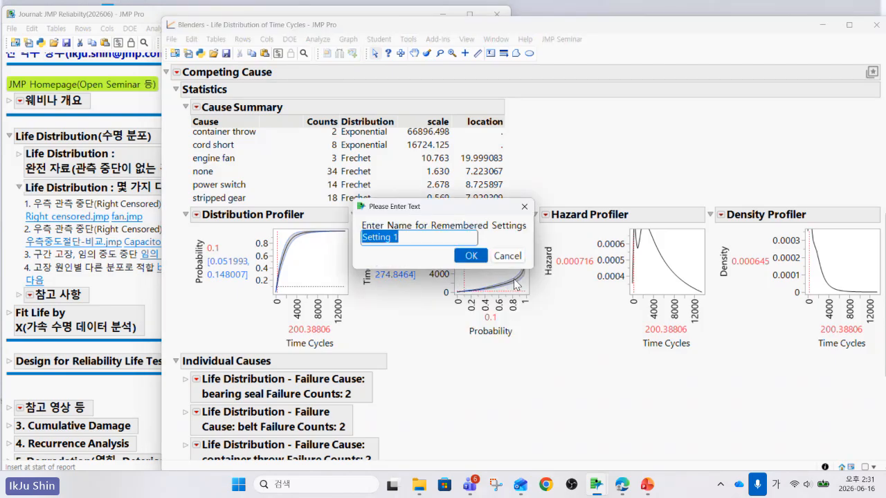
# Remember the Quantile Profiler's current factor settings under the name Setting 1.
pyautogui.click(471, 257)
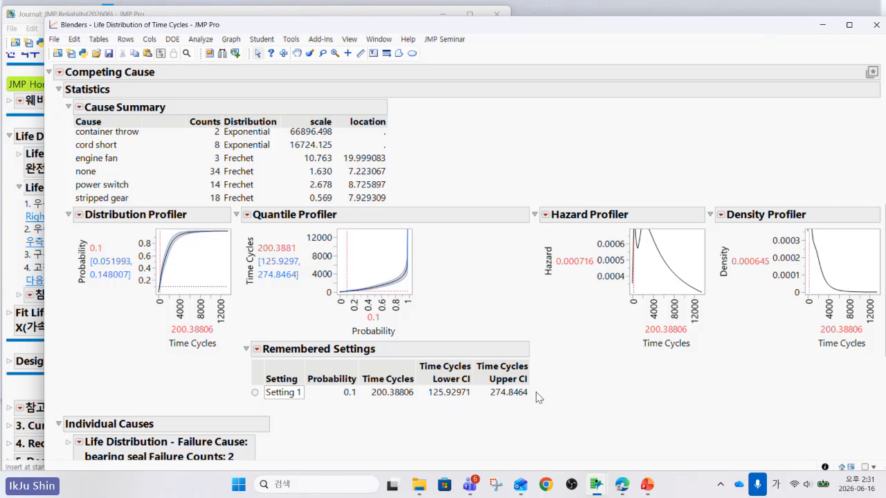
# Omit the causes bearing seal, belt, container throw, cord short, engine fan and none from the Cause Combination model.
pyautogui.scroll(8, 539, 397)
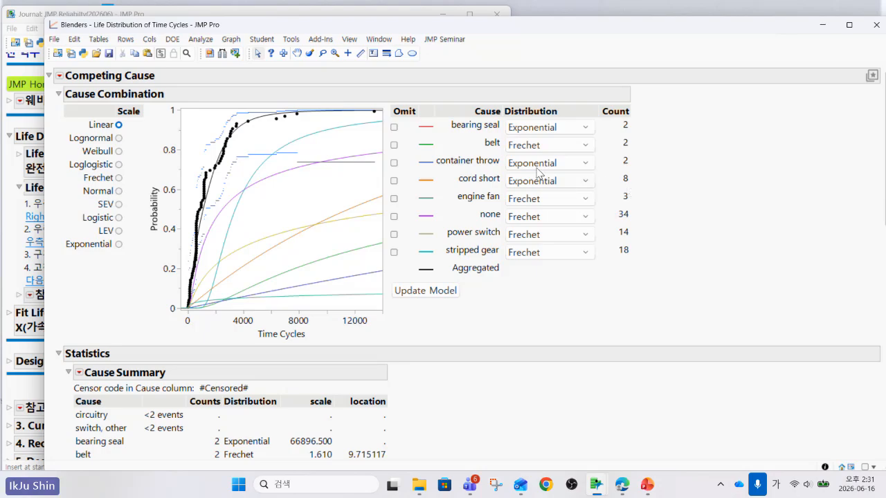
pyautogui.click(393, 127)
pyautogui.click(394, 145)
pyautogui.click(394, 164)
pyautogui.click(394, 180)
pyautogui.click(394, 198)
pyautogui.click(394, 217)
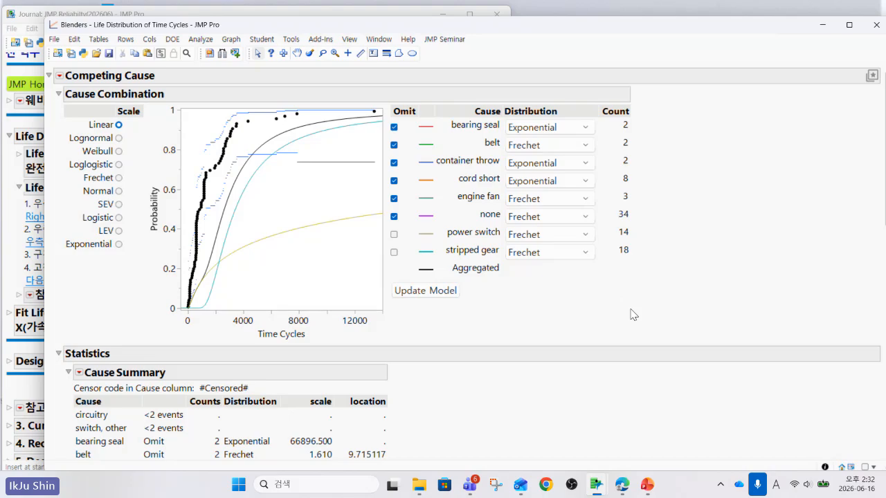
# Remember the Quantile Profiler's factor settings for the reduced cause model as Setting 2.
pyautogui.scroll(-10, 630, 312)
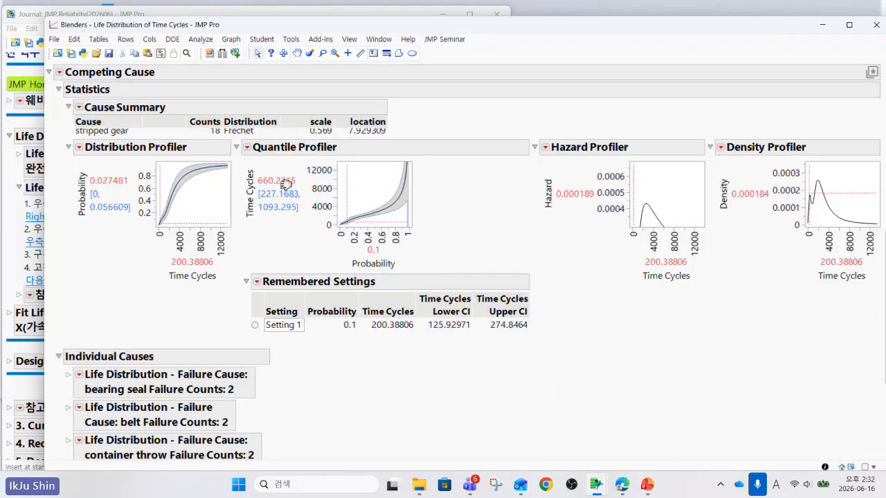
pyautogui.click(246, 150)
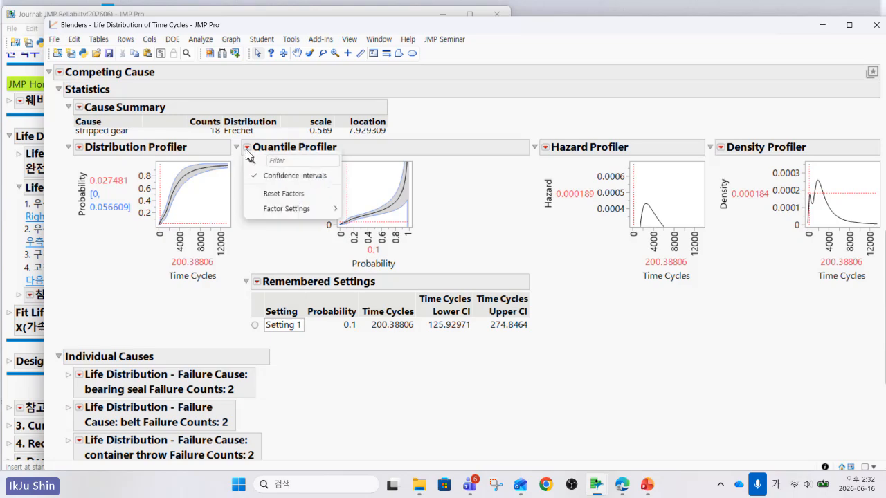
pyautogui.moveTo(267, 213)
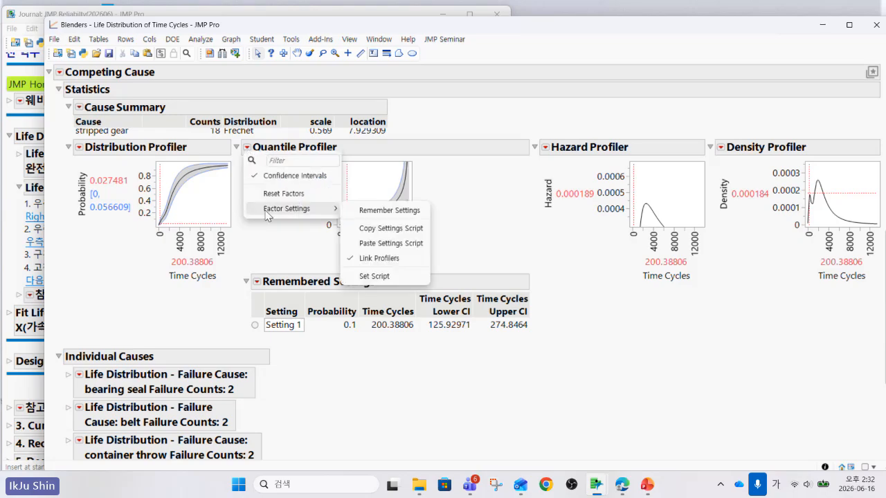
pyautogui.click(377, 211)
pyautogui.click(470, 255)
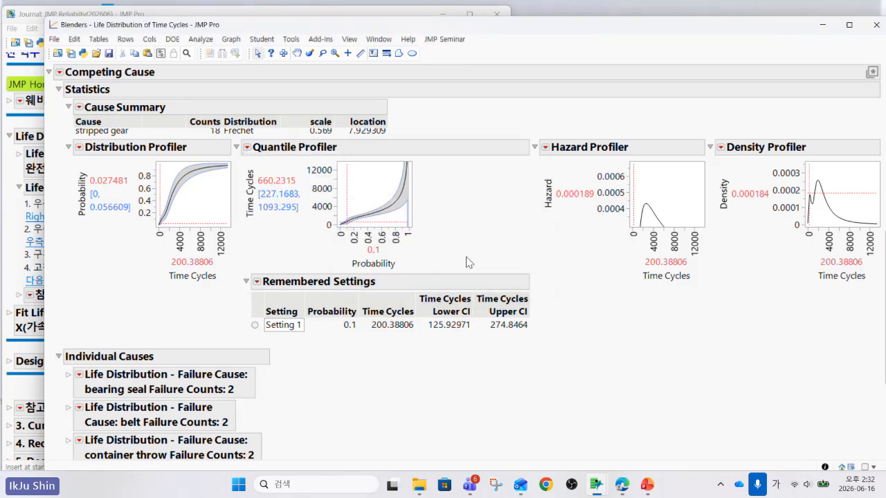
# Compare the time cycles and confidence limits of the two remembered settings, and review the omitted causes in Cause Combination.
pyautogui.scroll(3, 539, 283)
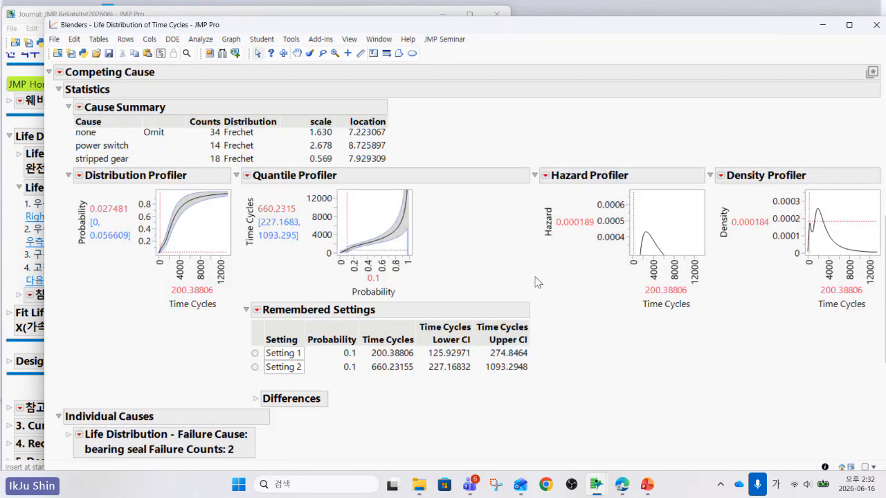
pyautogui.moveTo(553, 400)
pyautogui.mouseDown()
pyautogui.moveTo(370, 385)
pyautogui.moveTo(400, 282)
pyautogui.moveTo(532, 304)
pyautogui.mouseUp()
pyautogui.moveTo(551, 353); pyautogui.dragTo(557, 403)
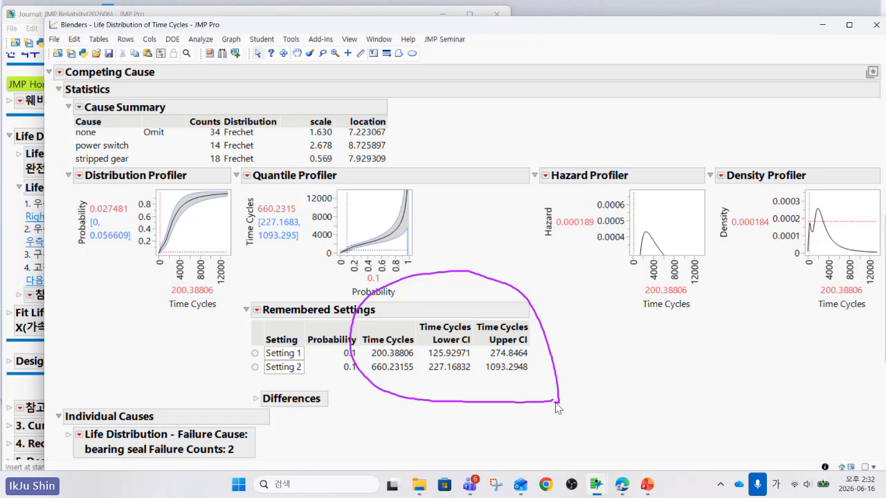
pyautogui.press('Escape')
pyautogui.scroll(5, 597, 368)
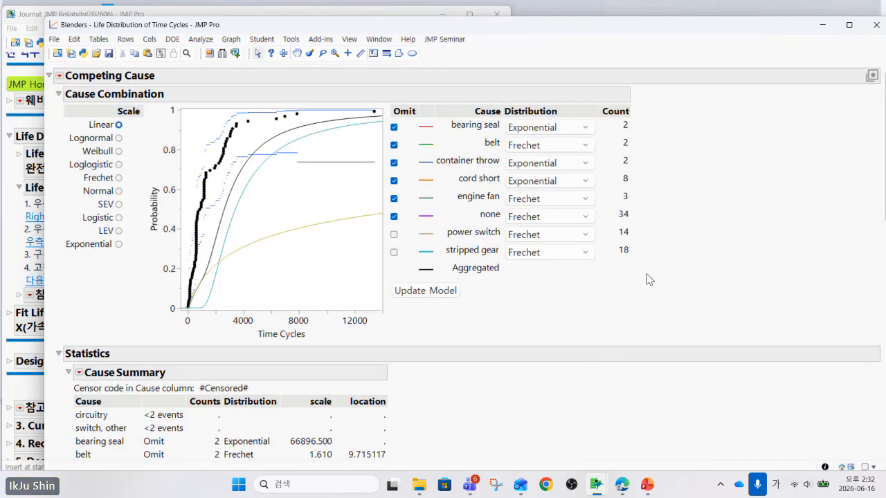
pyautogui.moveTo(697, 256); pyautogui.dragTo(523, 328)
pyautogui.moveTo(455, 310)
pyautogui.mouseDown()
pyautogui.moveTo(426, 114)
pyautogui.moveTo(725, 303)
pyautogui.moveTo(721, 310)
pyautogui.mouseUp()
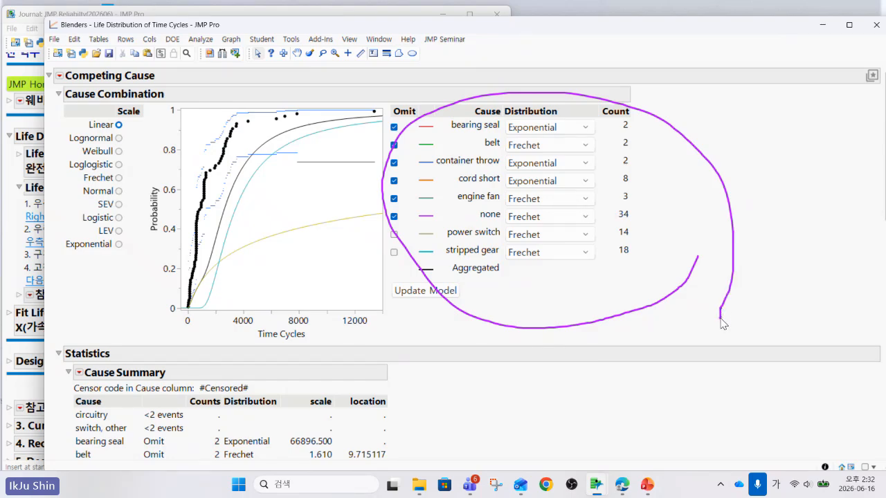
pyautogui.press('Escape')
# Close the Life Distribution report and the Blenders data table without saving changes.
pyautogui.click(876, 25)
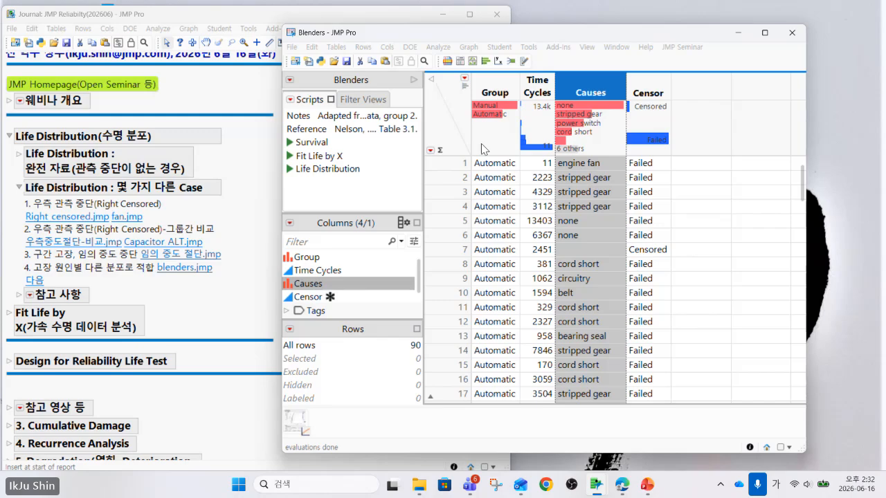
pyautogui.click(792, 32)
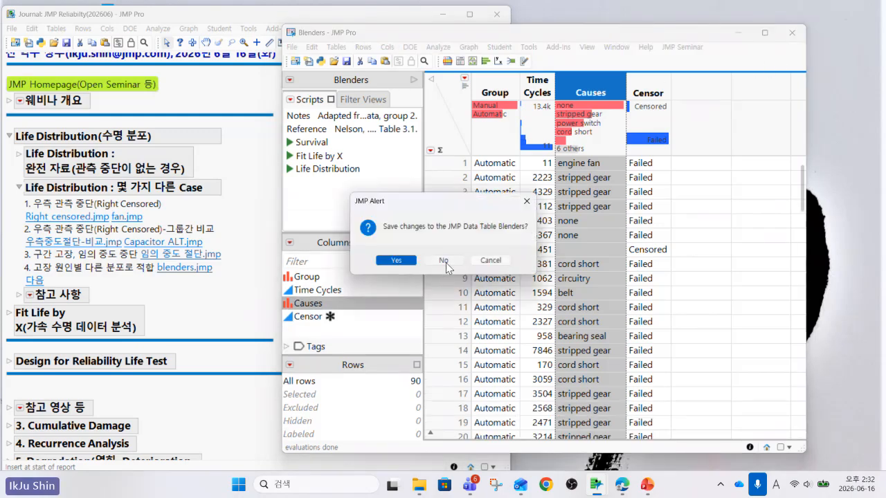
pyautogui.click(447, 260)
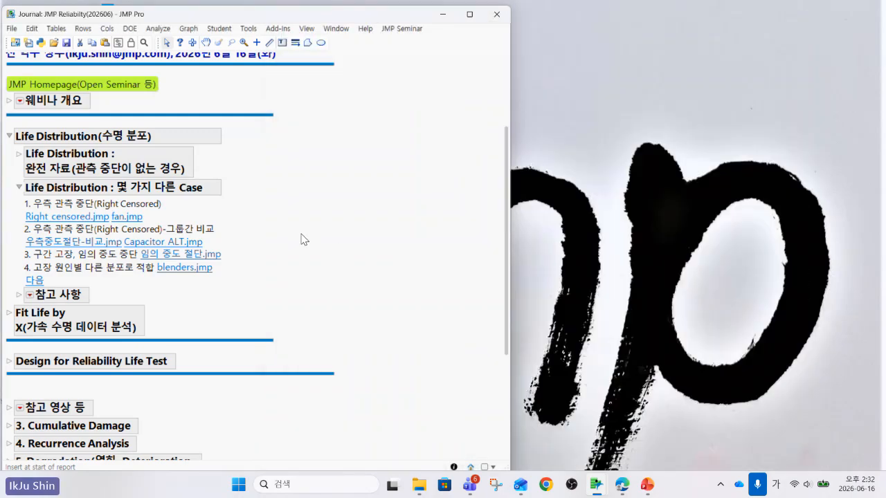
# Collapse the Life Distribution section of the journal and expand the Fit Life by X section.
pyautogui.click(20, 188)
pyautogui.click(9, 137)
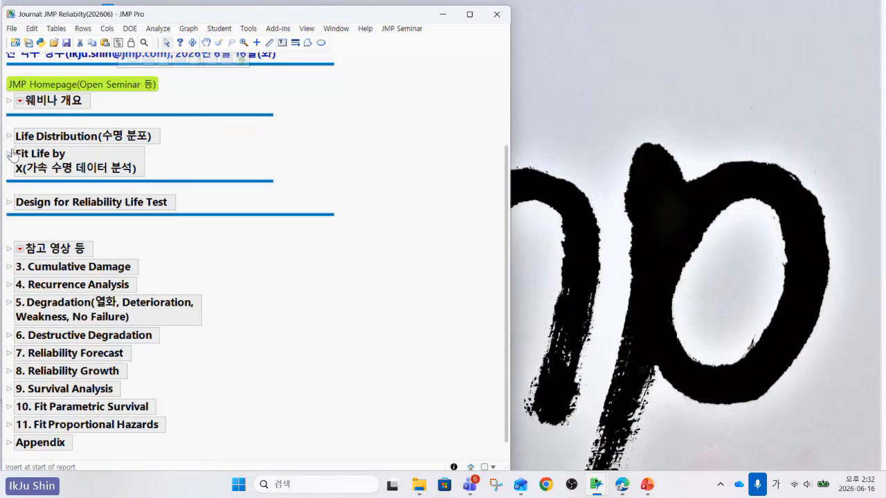
pyautogui.click(9, 154)
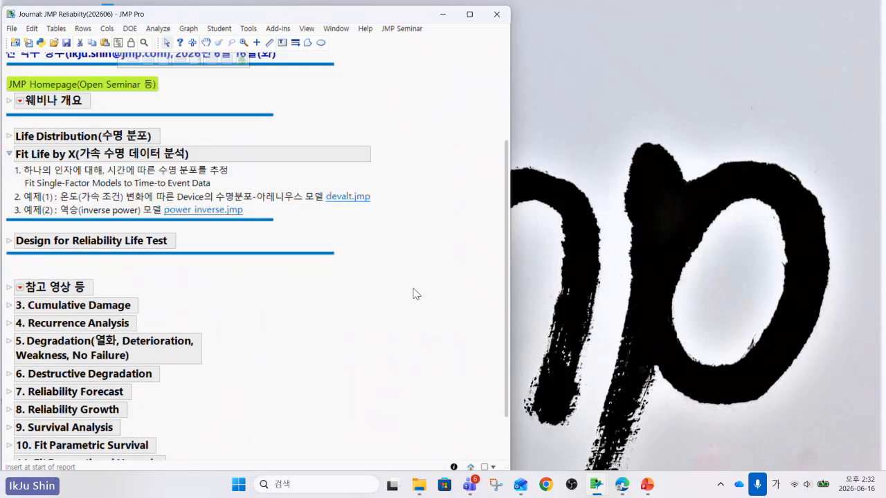
# Review the Fit Life by X notes in the journal, including the Arrhenius and inverse power model examples.
pyautogui.scroll(2, 417, 294)
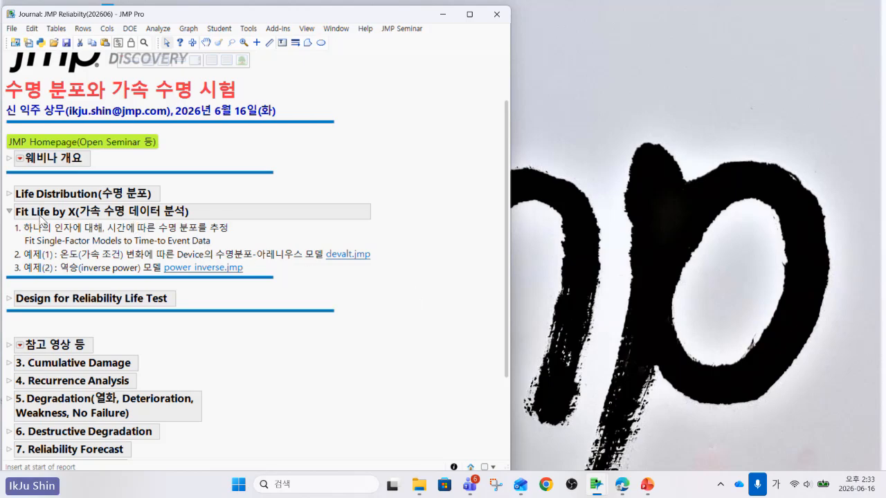
pyautogui.click(60, 225)
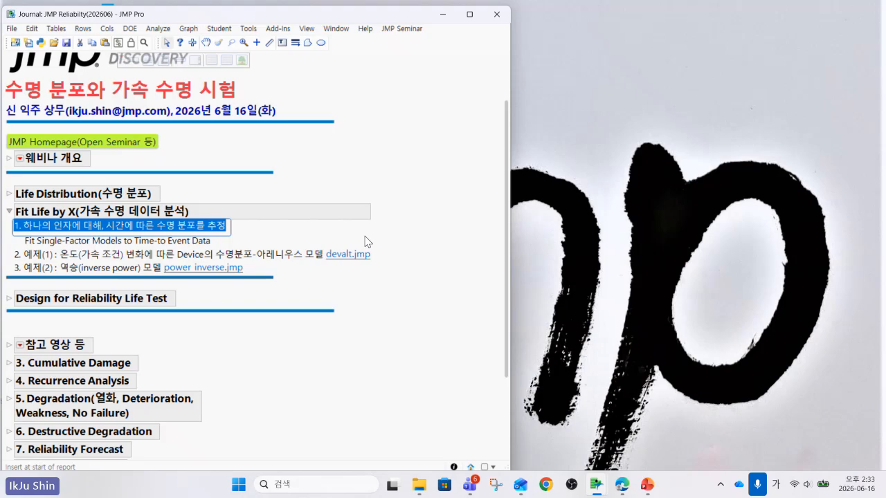
pyautogui.click(294, 257)
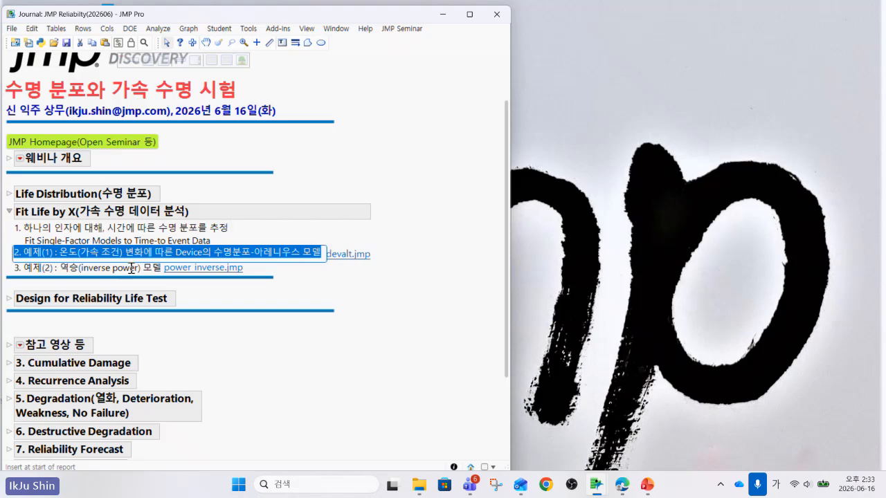
pyautogui.click(132, 269)
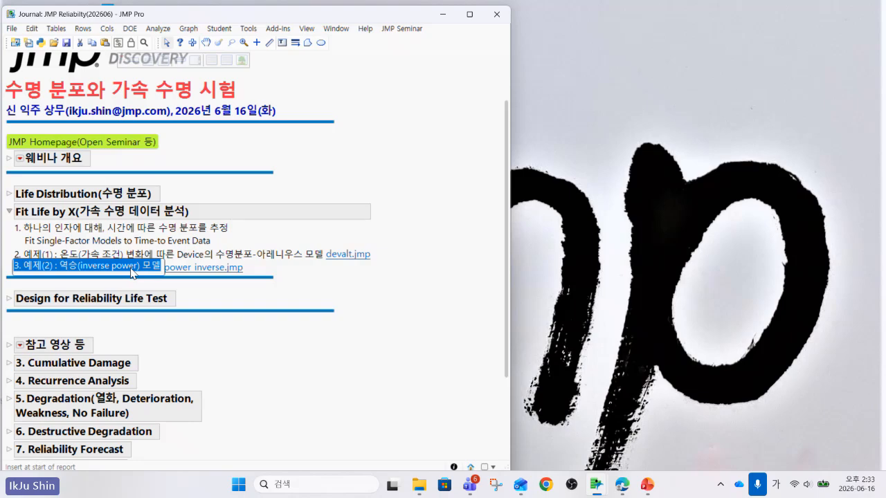
pyautogui.click(377, 286)
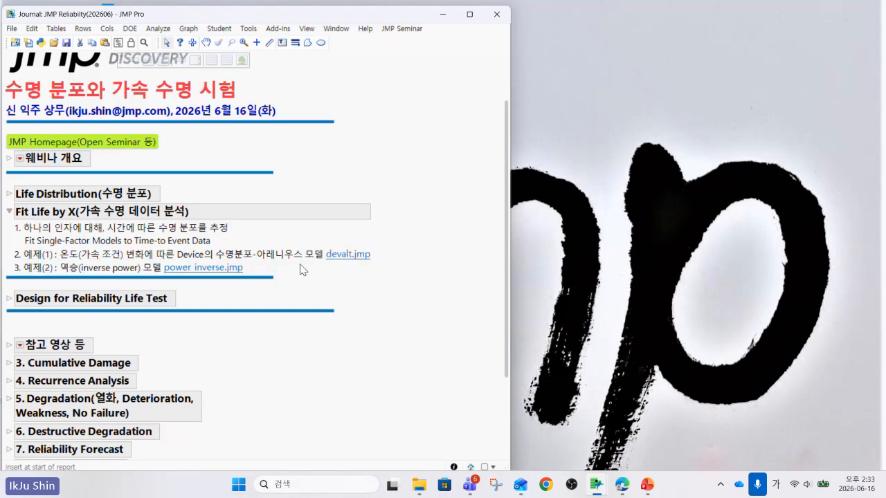
# Open the devalt.jmp data table from the journal, then reposition and enlarge its window.
pyautogui.click(348, 255)
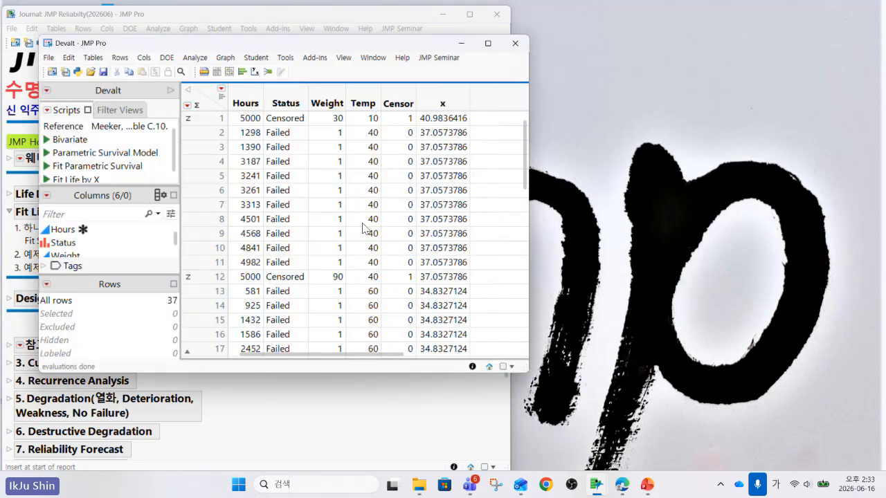
pyautogui.moveTo(282, 47); pyautogui.dragTo(477, 32)
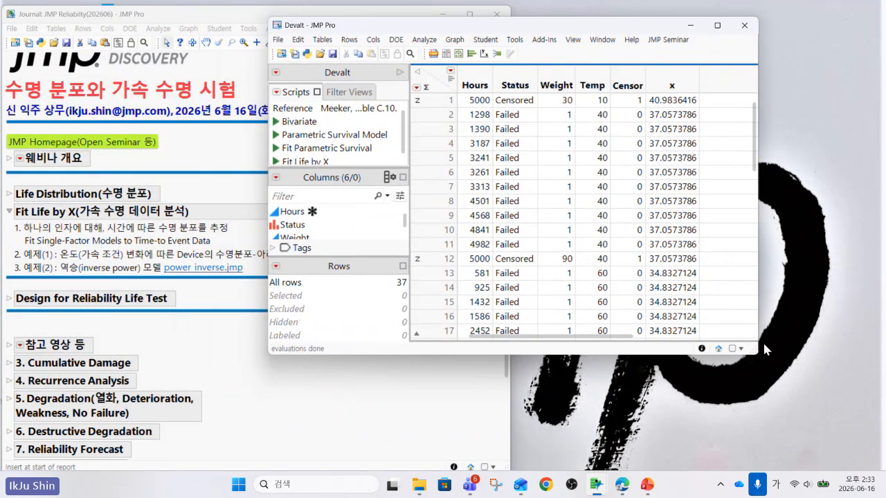
pyautogui.moveTo(759, 356); pyautogui.dragTo(812, 460)
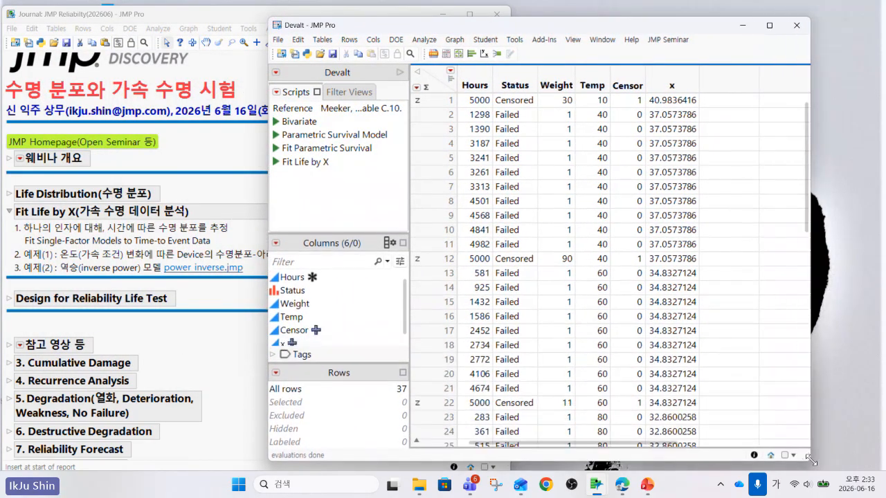
# Show the column header graphs in the Devalt table and examine the Hours, Status, Weight and Temp columns.
pyautogui.click(453, 84)
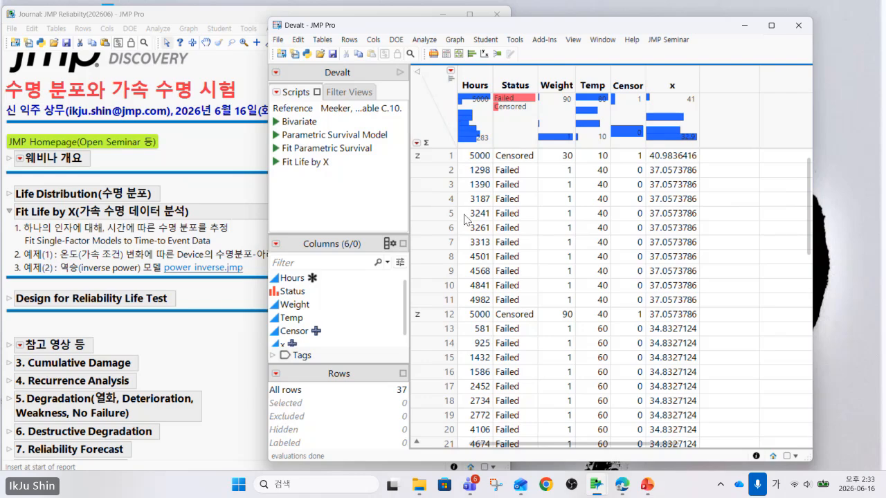
pyautogui.click(474, 78)
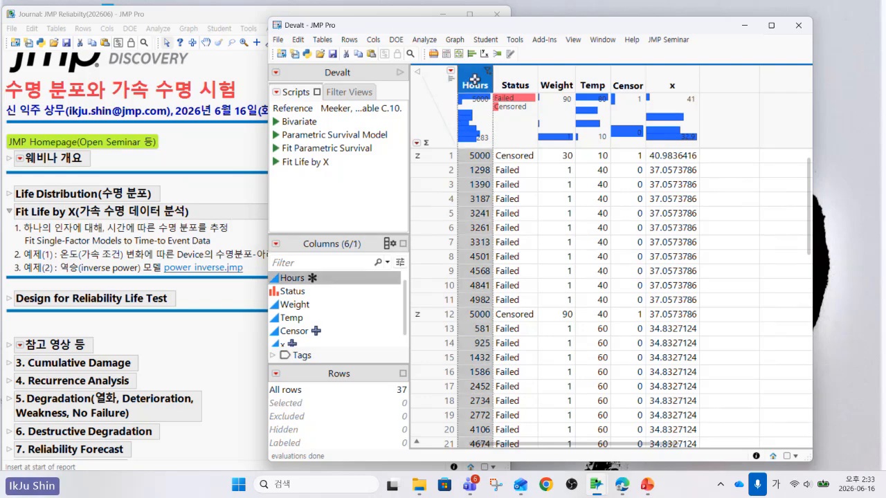
pyautogui.click(521, 85)
pyautogui.click(563, 81)
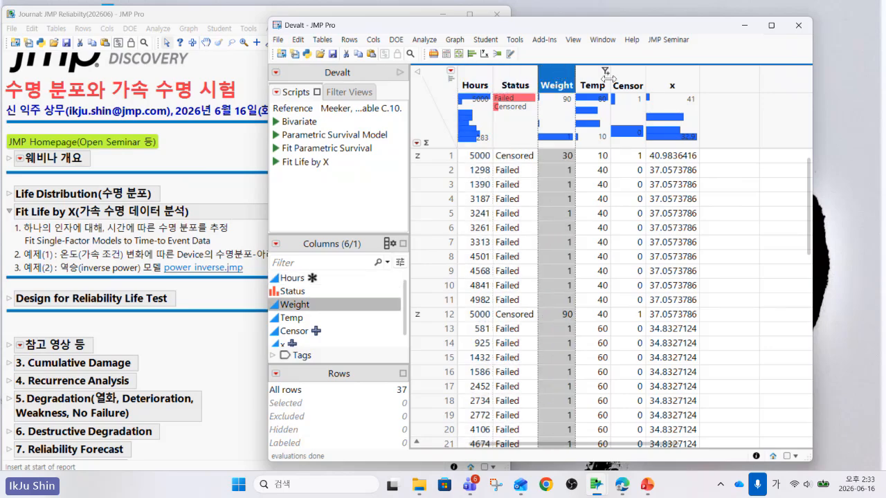
pyautogui.click(592, 78)
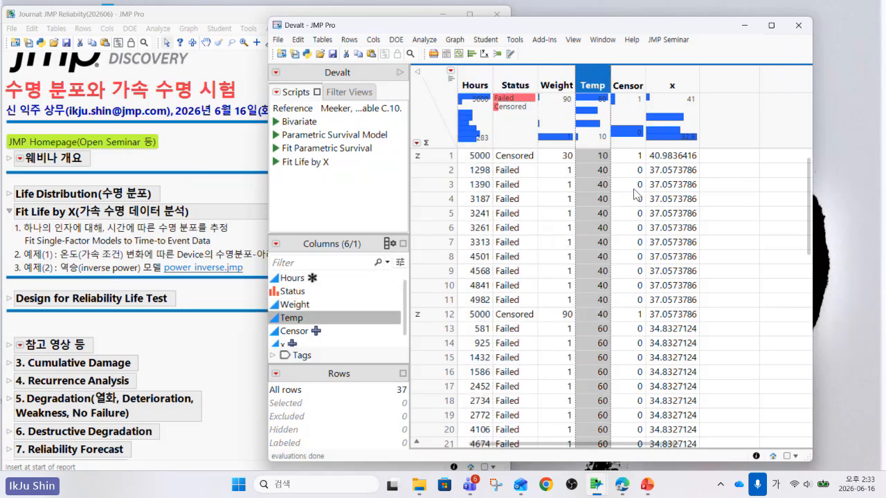
# Start a Fit Life by X analysis, assigning Hours to the Y, Time to Event role and Temp to the X role.
pyautogui.click(425, 40)
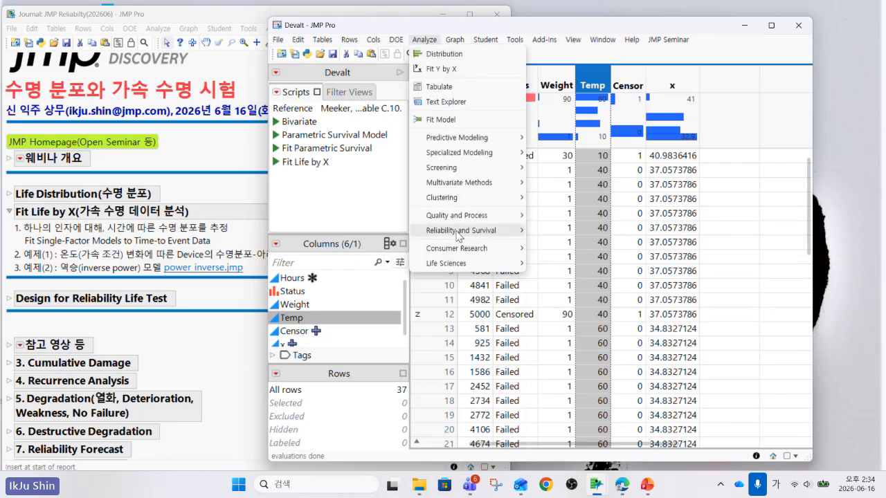
pyautogui.moveTo(457, 237)
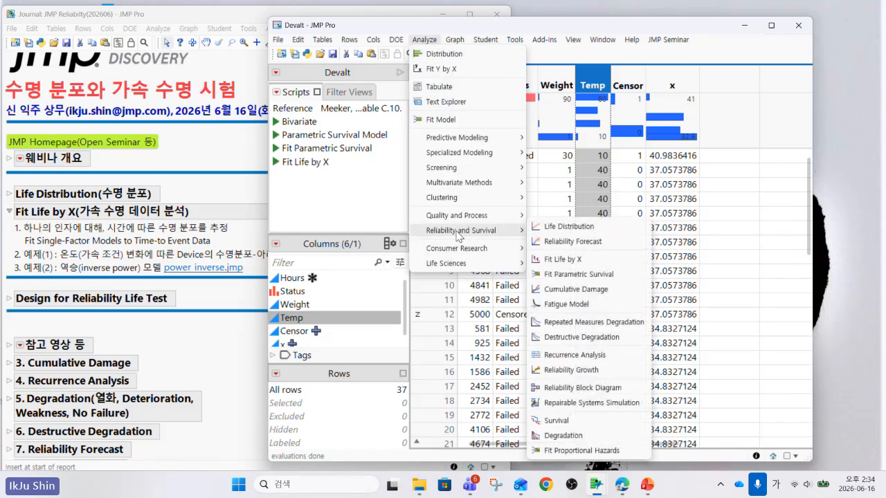
pyautogui.click(610, 262)
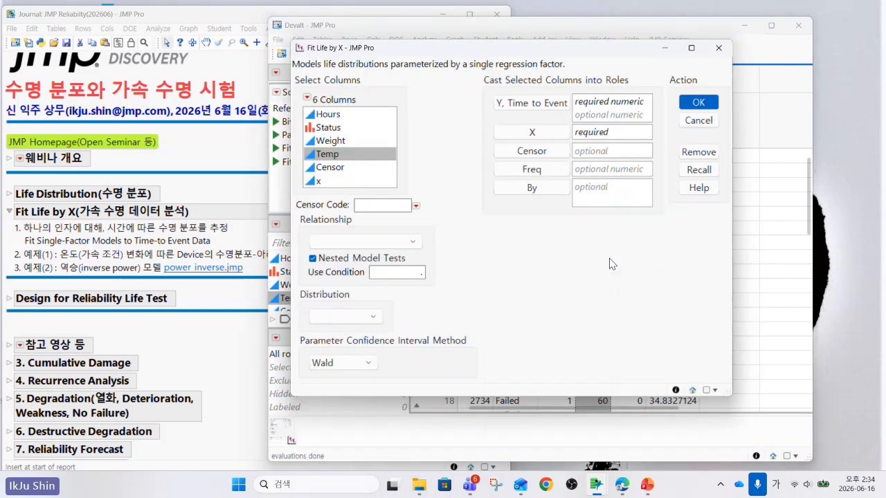
pyautogui.click(346, 114)
pyautogui.click(504, 105)
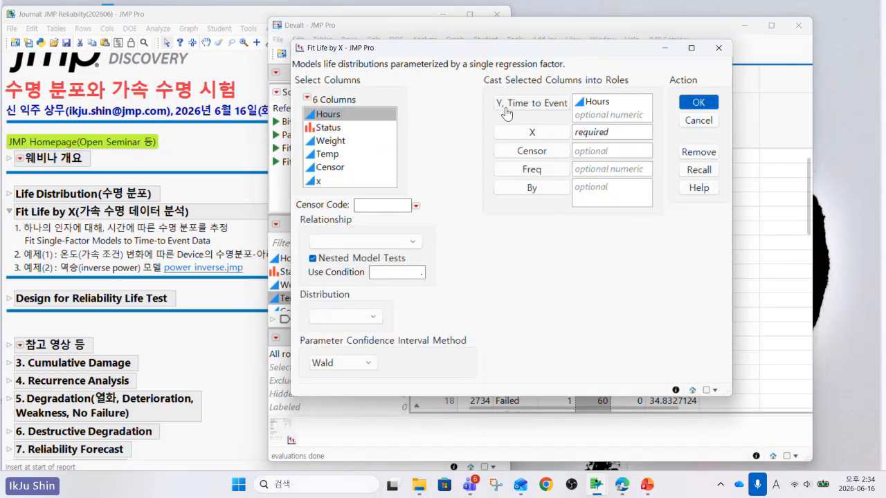
pyautogui.click(374, 154)
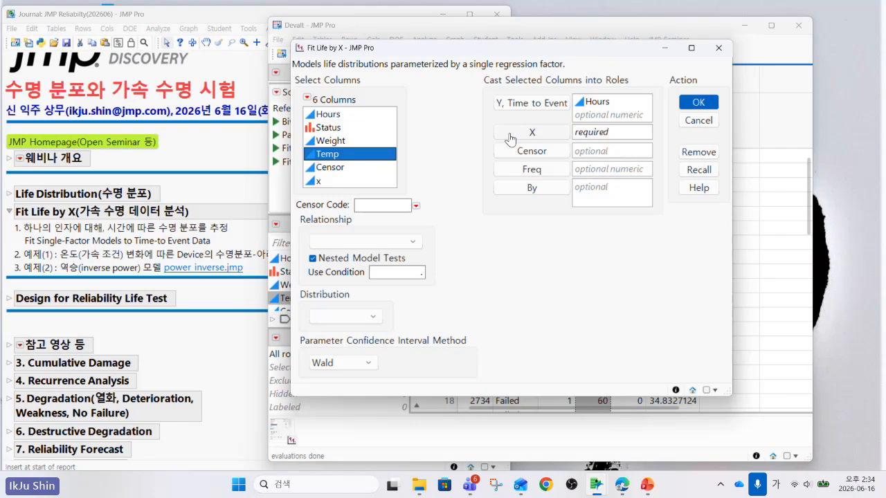
pyautogui.click(513, 134)
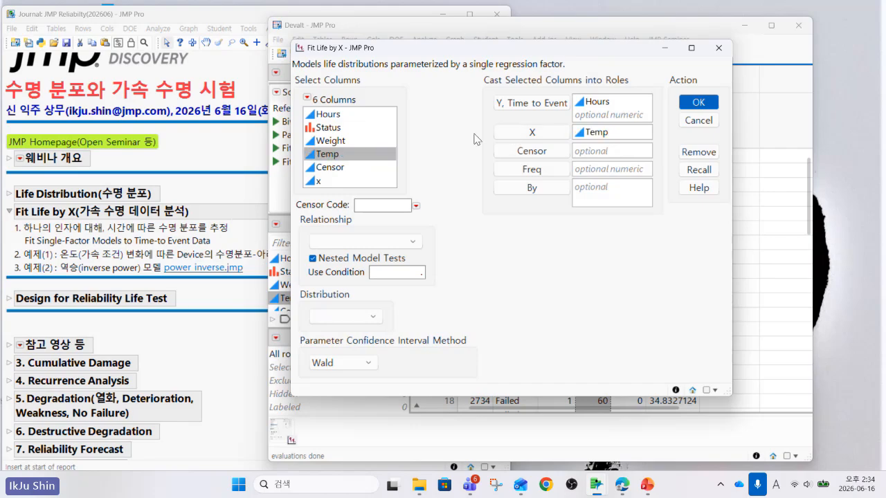
# Assign Censor to the Censor role and Weight to the Freq role in the Fit Life by X launch dialog.
pyautogui.click(349, 127)
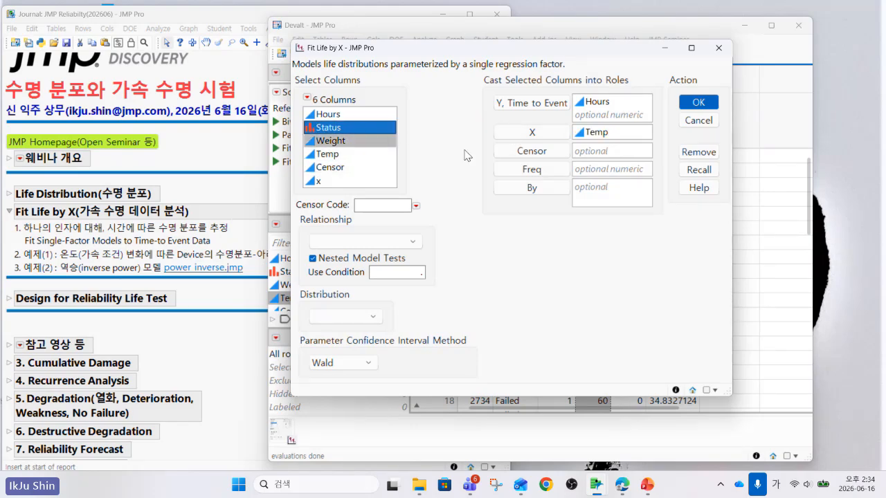
pyautogui.click(387, 167)
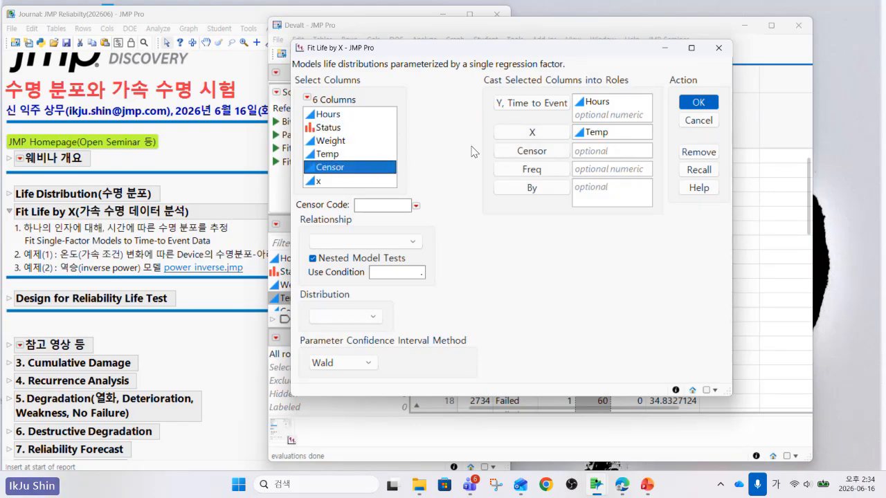
pyautogui.click(504, 150)
pyautogui.click(373, 141)
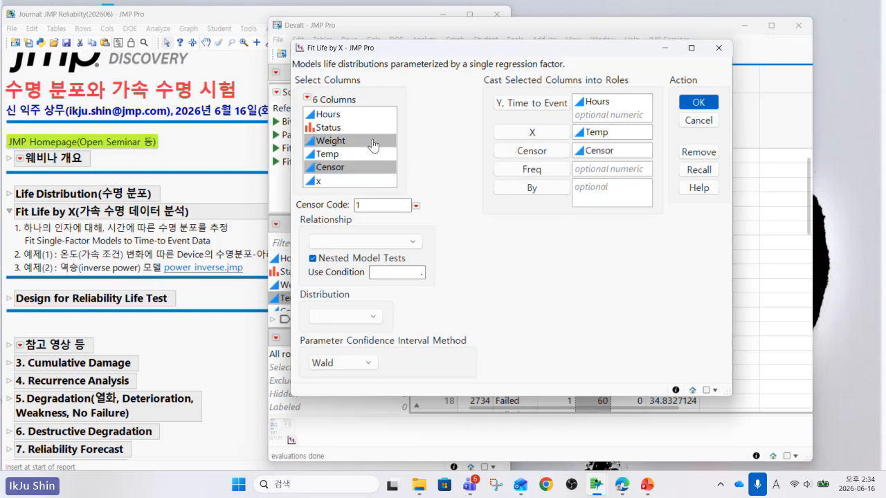
pyautogui.click(510, 171)
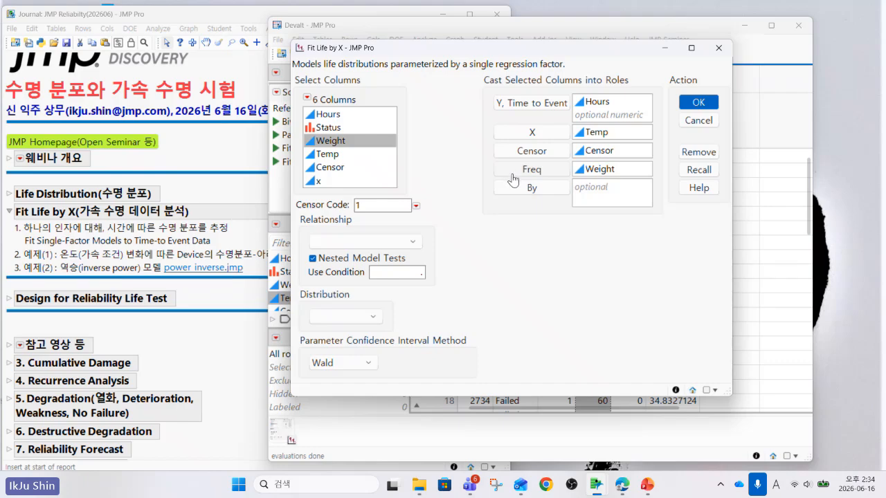
# Review the available relationship models and set Relationship to Arrhenius Celsius.
pyautogui.click(400, 243)
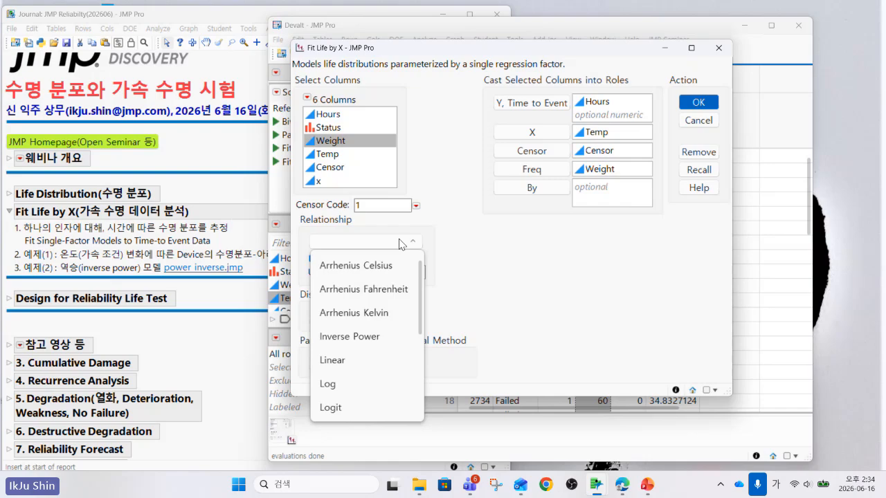
pyautogui.scroll(-3, 375, 301)
pyautogui.scroll(3, 381, 312)
pyautogui.scroll(-2, 379, 311)
pyautogui.scroll(3, 380, 312)
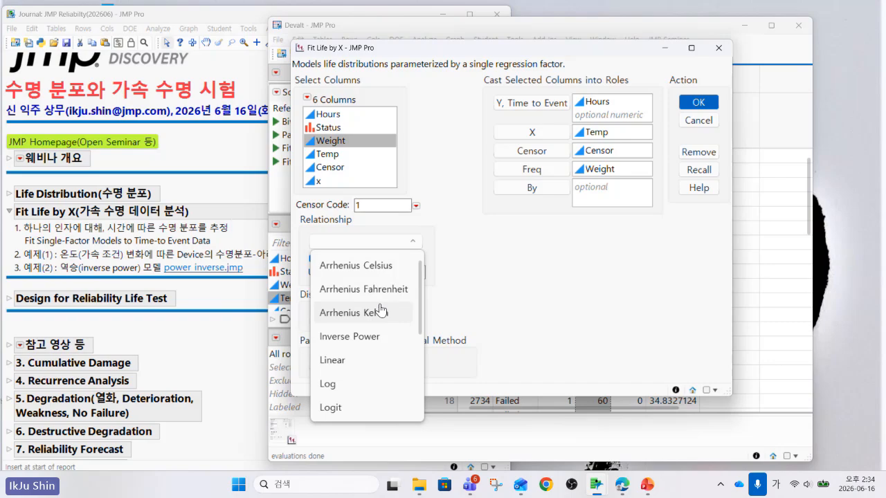
pyautogui.click(386, 270)
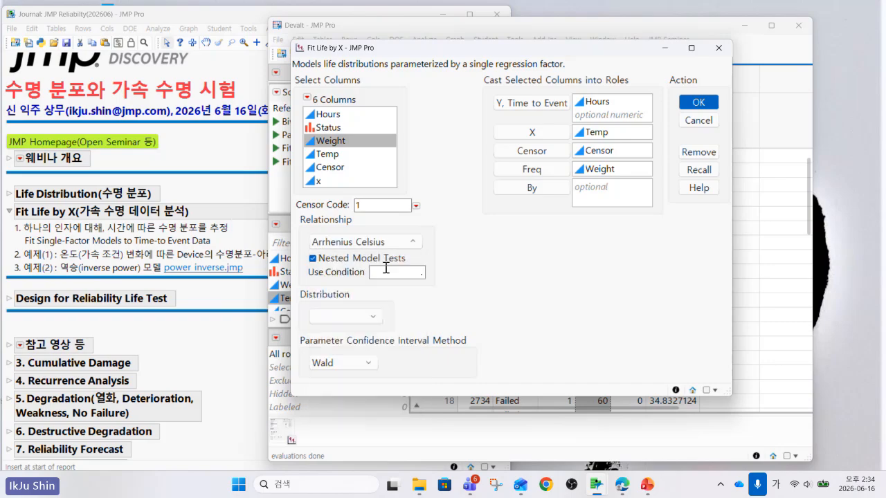
# Set the distribution to Weibull and run the Fit Life by X analysis.
pyautogui.click(367, 317)
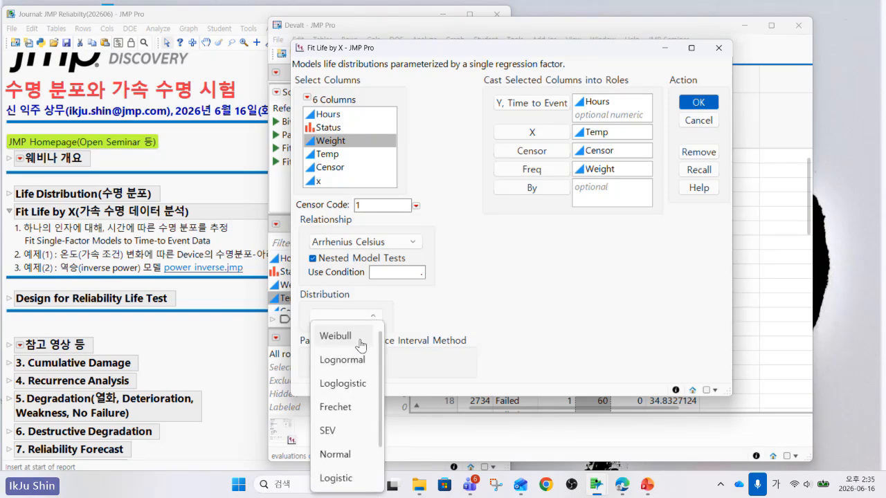
pyautogui.click(362, 338)
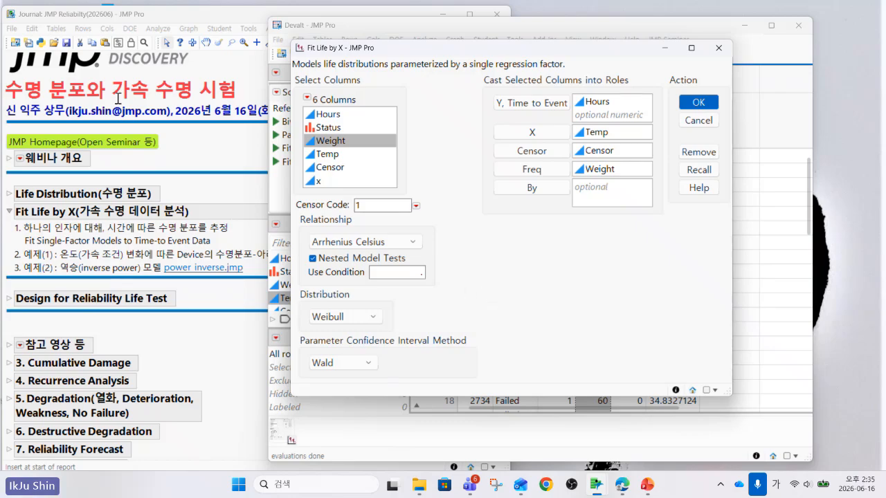
pyautogui.click(694, 103)
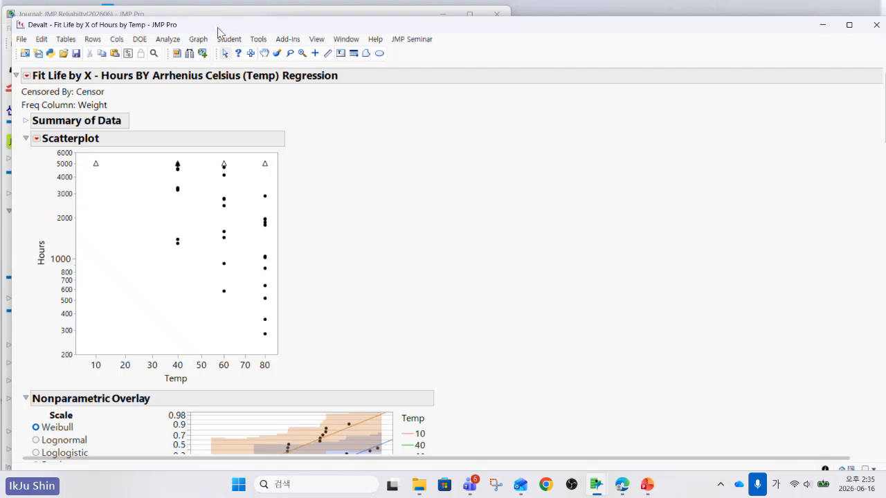
# Expand the Summary of Data section and move the report window aside so the journal's section list is uncovered.
pyautogui.moveTo(216, 29); pyautogui.dragTo(509, 42)
pyautogui.click(318, 131)
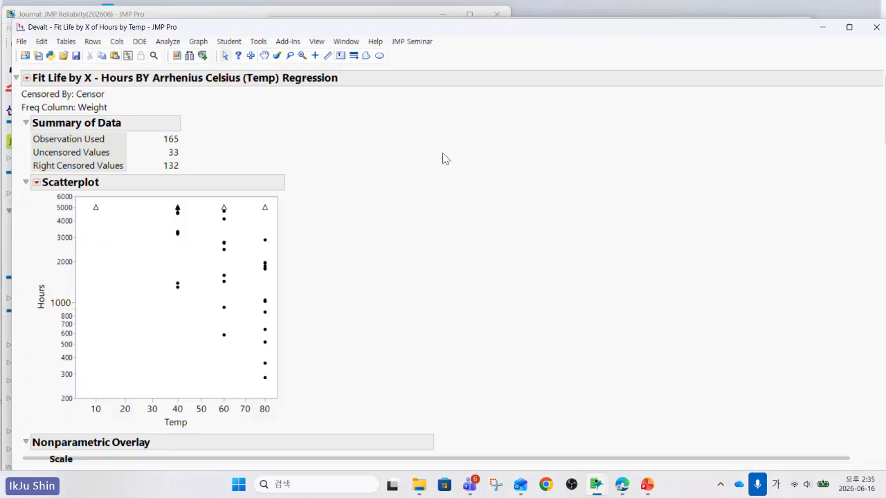
pyautogui.moveTo(281, 31); pyautogui.dragTo(527, 33)
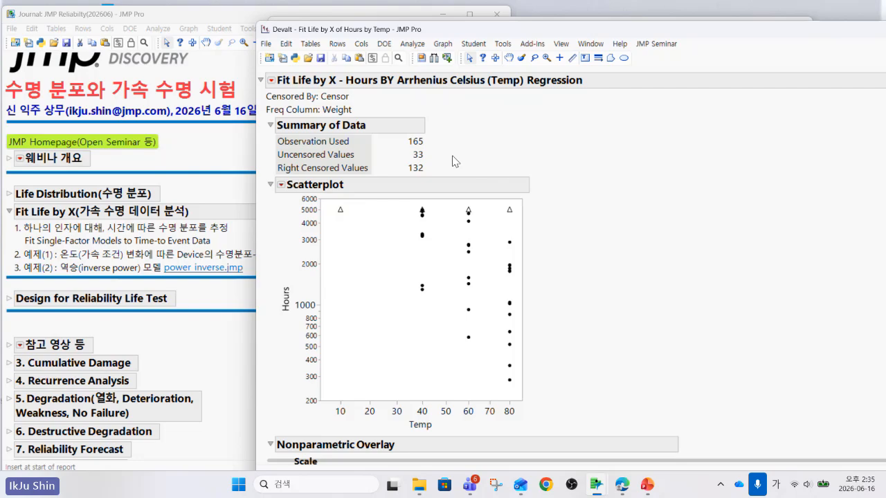
# Show the parametric confidence intervals and hide the nonparametric ones in the Nonparametric Overlay plot.
pyautogui.scroll(-3, 454, 161)
pyautogui.scroll(-3, 454, 161)
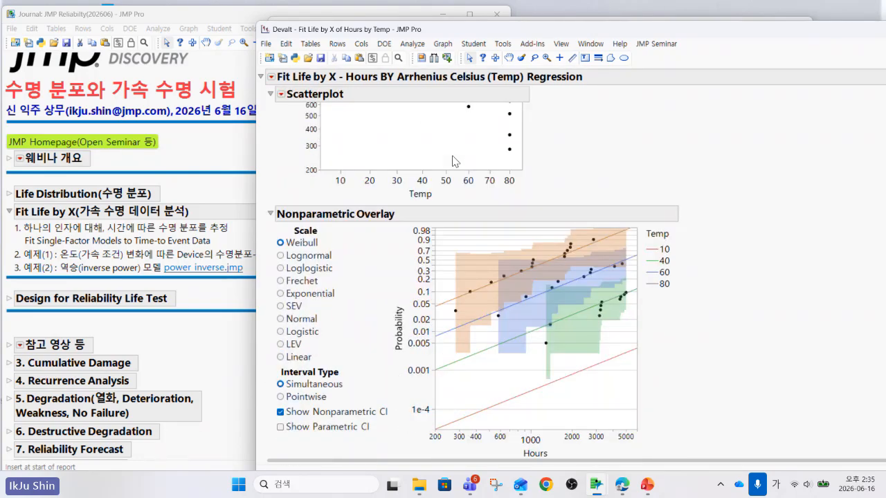
pyautogui.scroll(3, 450, 161)
pyautogui.scroll(2, 451, 161)
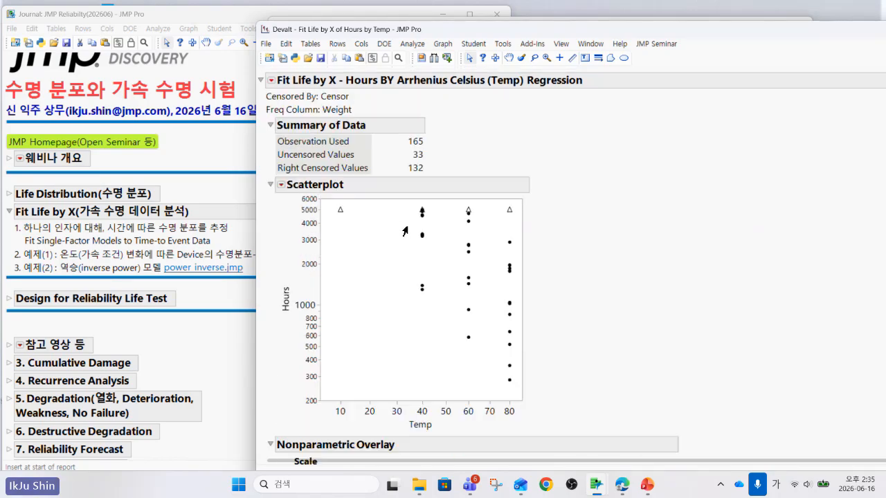
pyautogui.scroll(-2, 406, 230)
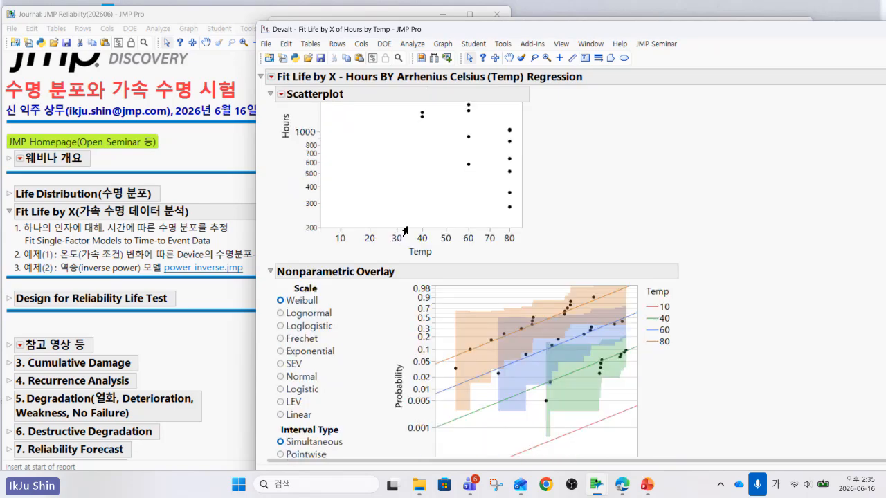
pyautogui.scroll(-1, 408, 230)
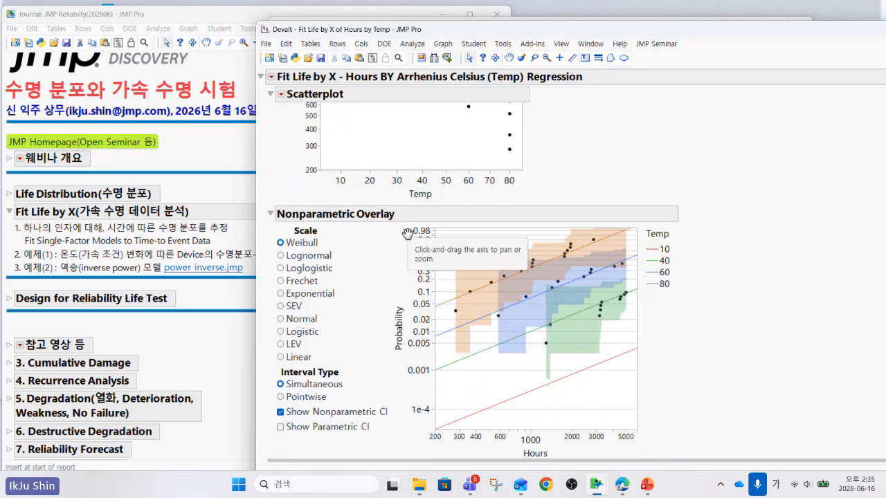
pyautogui.scroll(-1, 712, 290)
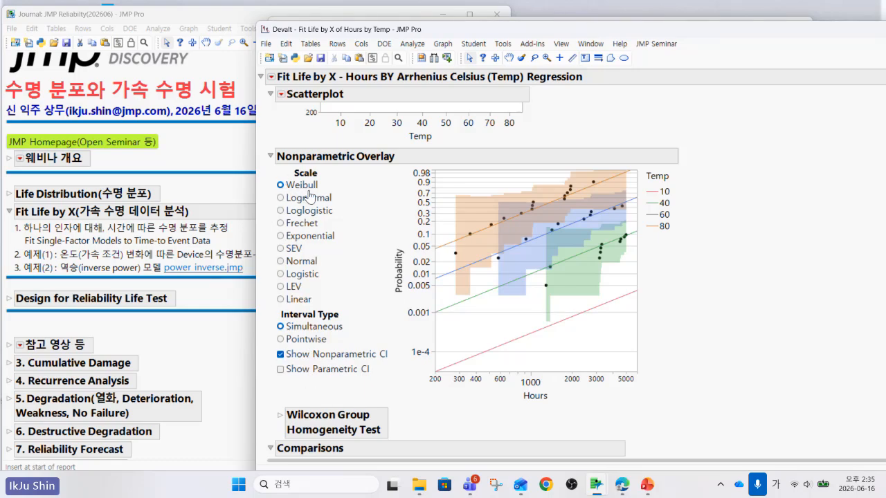
pyautogui.click(315, 371)
pyautogui.click(316, 356)
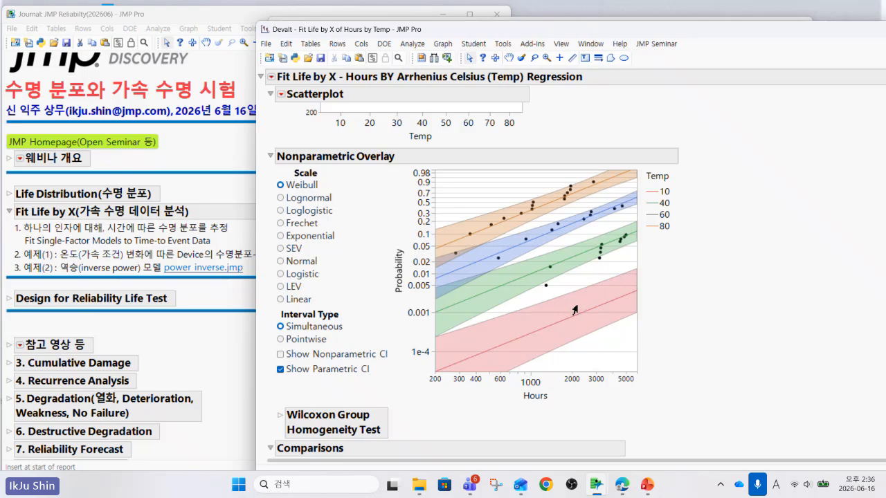
# Expand the Wilcoxon Group Homogeneity Test, and review the Distribution Profiler and the Weibull parameter estimates below it.
pyautogui.scroll(-2, 575, 311)
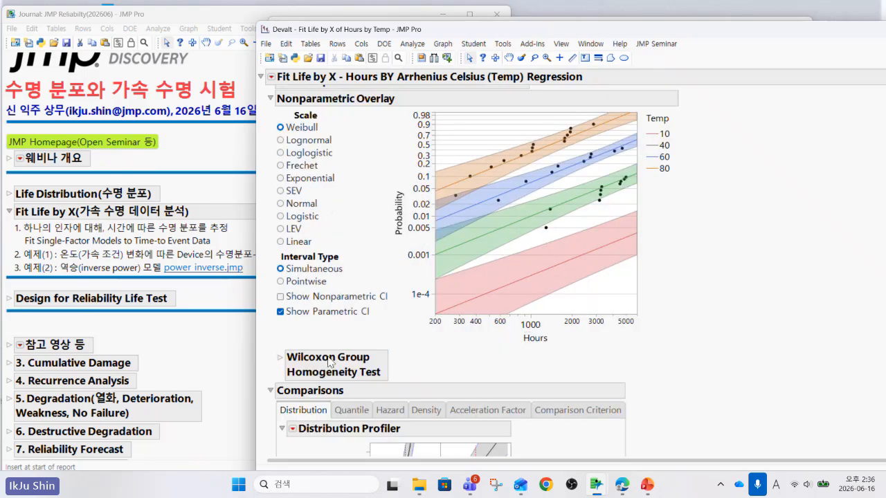
pyautogui.click(281, 359)
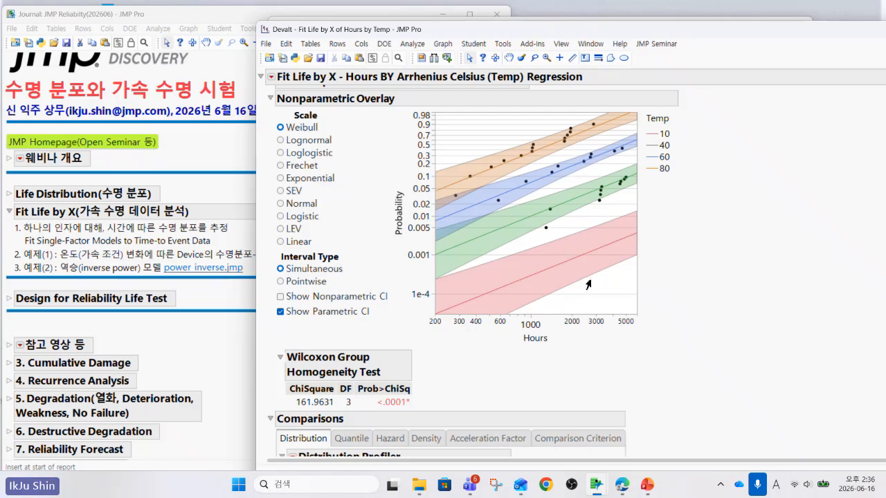
pyautogui.scroll(-3, 443, 353)
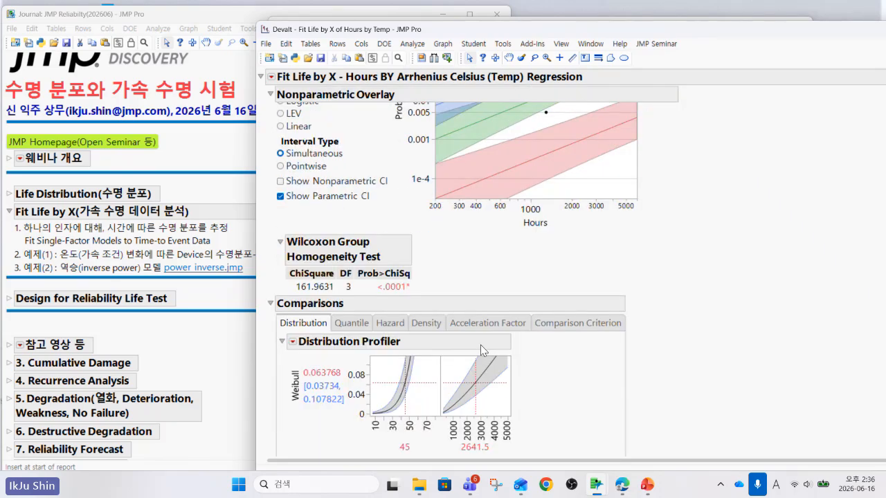
pyautogui.scroll(-3, 481, 350)
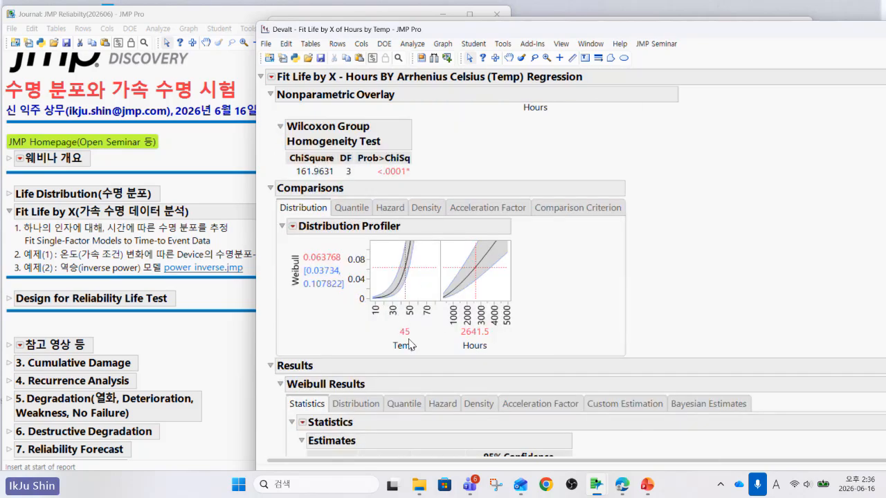
pyautogui.scroll(-3, 409, 344)
pyautogui.scroll(-2, 408, 344)
pyautogui.scroll(3, 409, 344)
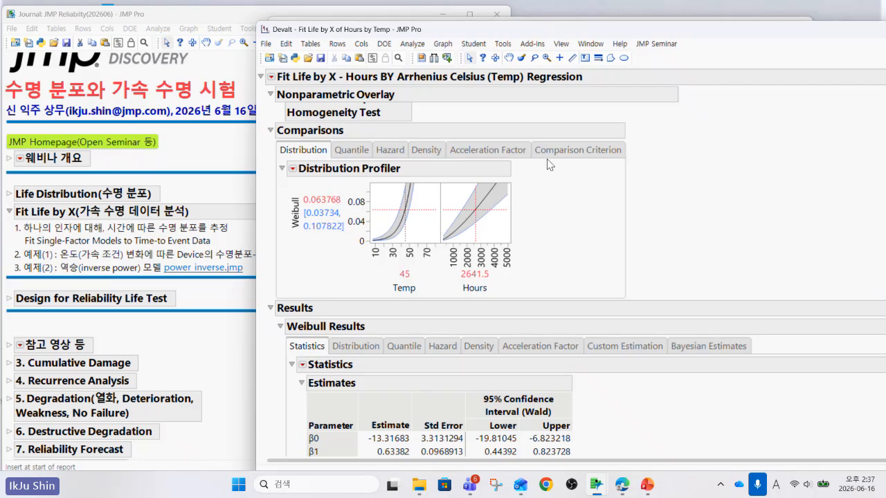
pyautogui.scroll(-6, 576, 310)
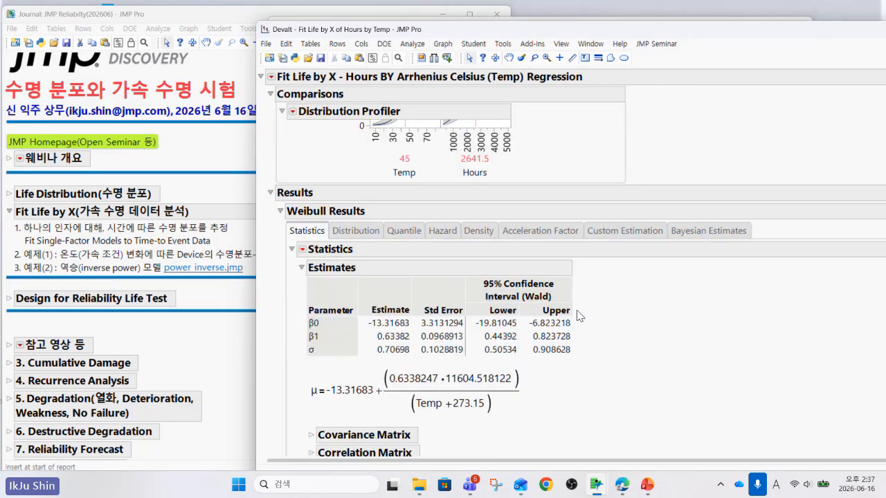
pyautogui.scroll(3, 580, 315)
pyautogui.scroll(4, 580, 315)
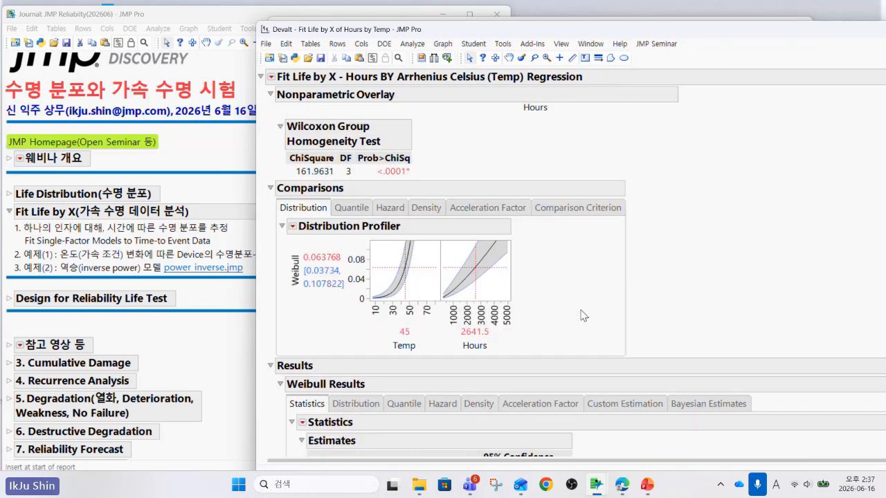
# Enlarge the Distribution Profiler plots and adjust the profiler to Temp 43.25 and Hours 2688.
pyautogui.moveTo(511, 300); pyautogui.dragTo(526, 313)
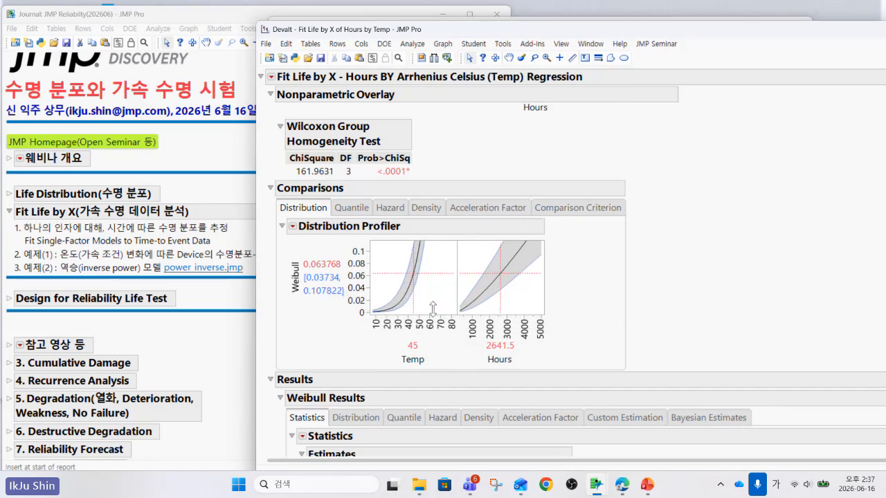
pyautogui.moveTo(408, 311); pyautogui.dragTo(502, 306)
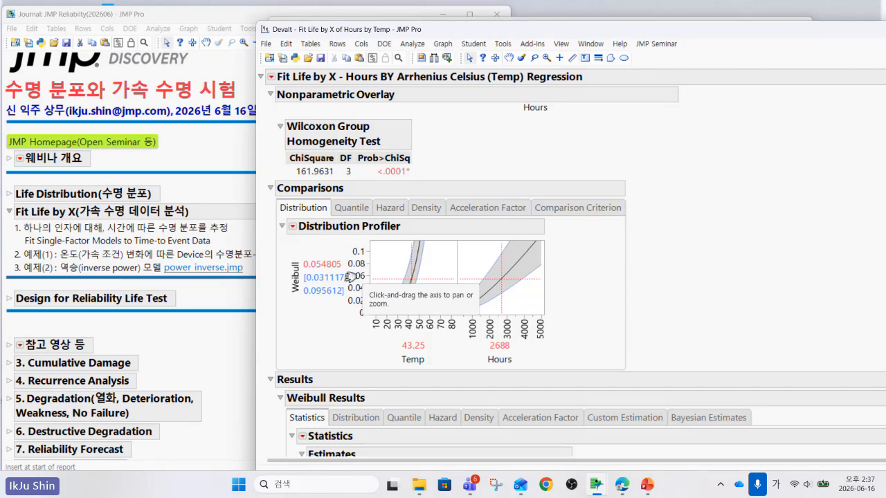
# Show the Acceleration Factor Profiler in Comparisons and set its Temp to 45.
pyautogui.click(484, 208)
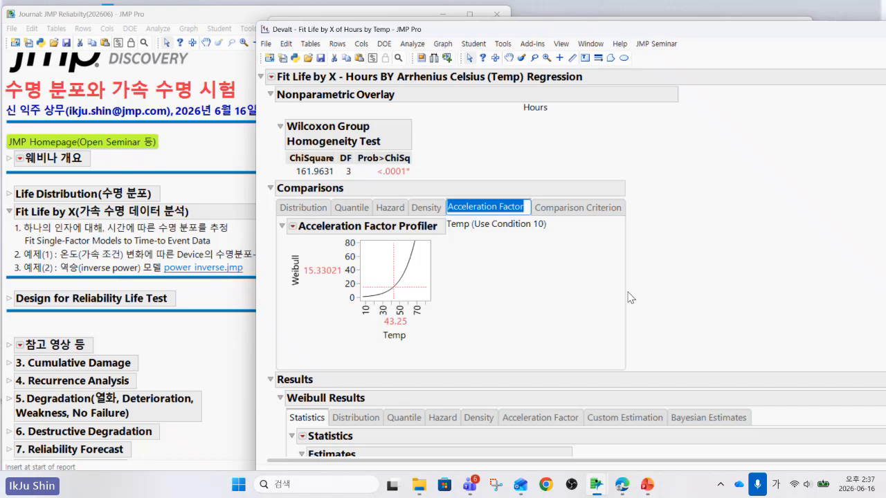
pyautogui.click(397, 321)
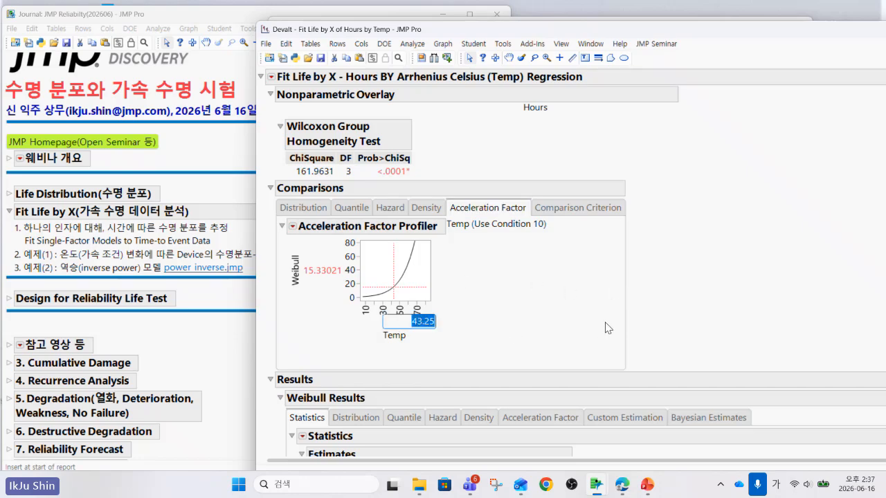
pyautogui.write('45')
pyautogui.press('Return')
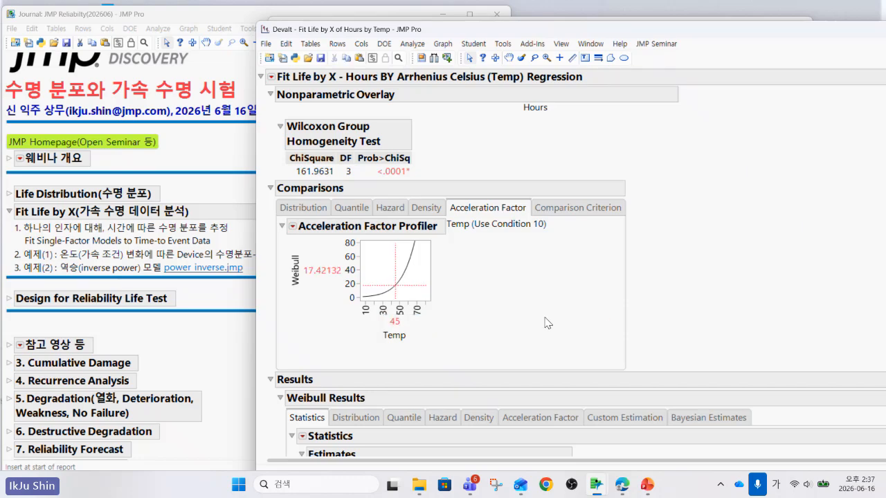
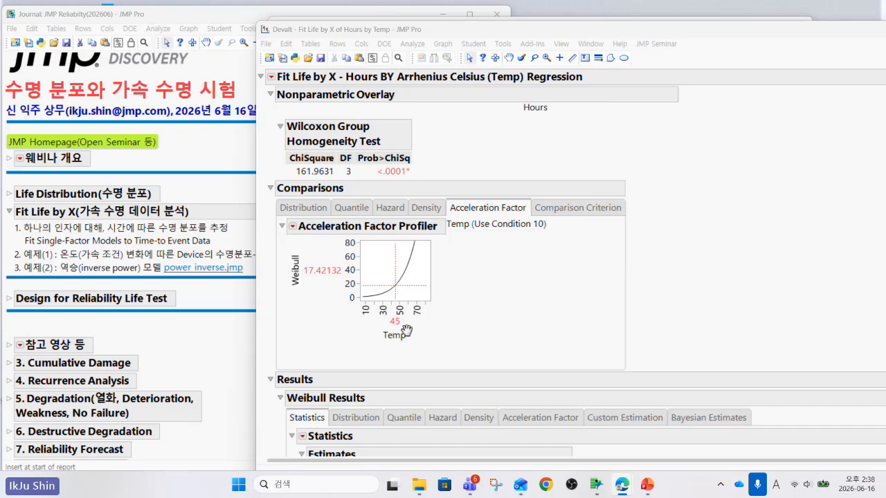
# Show the Quantile Profiler in Comparisons, enlarge its plots, and set Probability to 0.1.
pyautogui.click(354, 208)
pyautogui.moveTo(521, 298); pyautogui.dragTo(558, 324)
pyautogui.click(547, 350)
pyautogui.write('0.1')
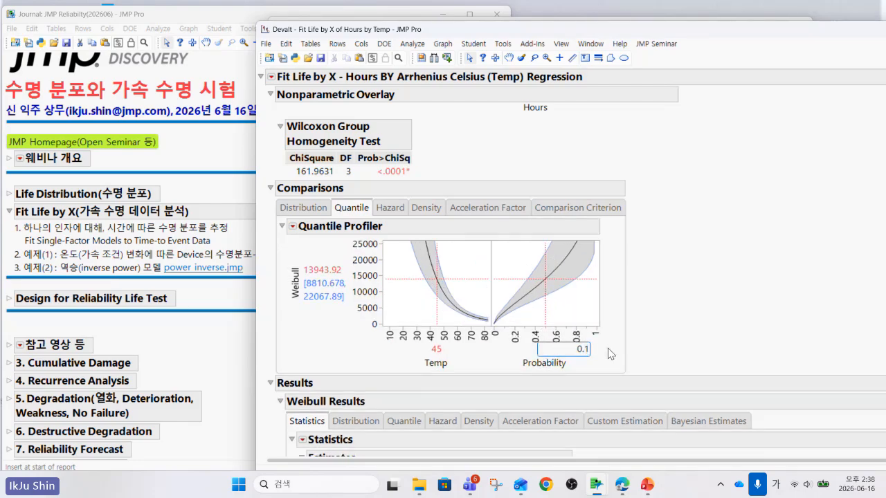
pyautogui.press('Return')
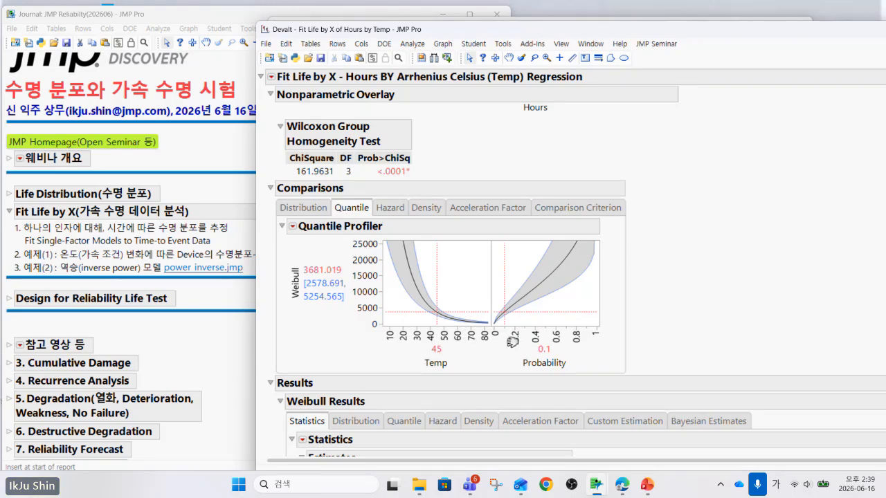
# Set the Quantile Profiler's Probability to 0.5, leaving Temp at 45.
pyautogui.click(440, 347)
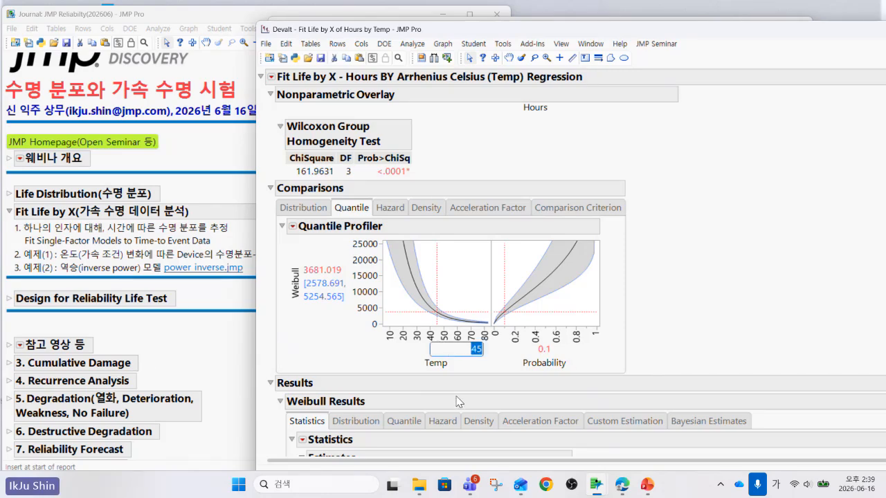
pyautogui.click(547, 350)
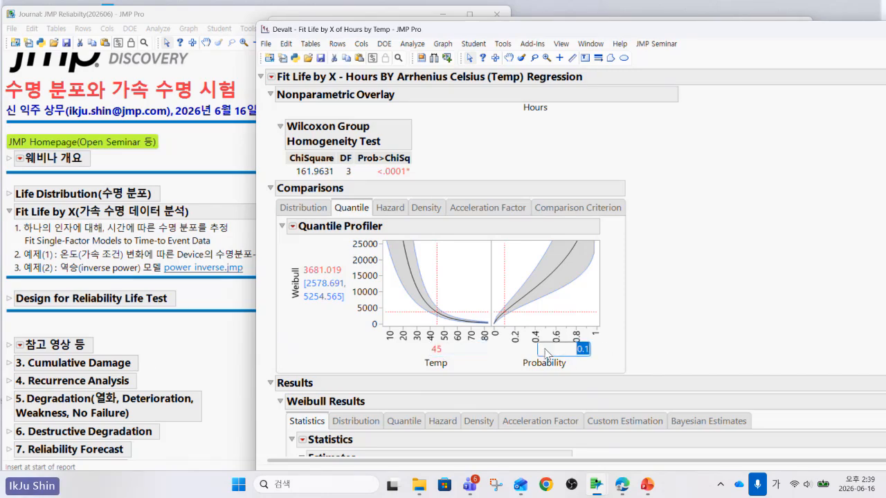
pyautogui.write('0.5')
pyautogui.press('Return')
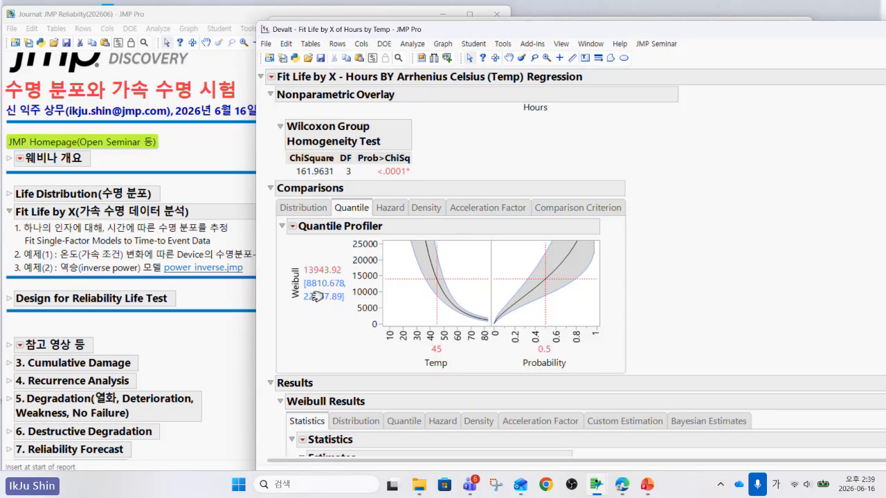
# Compare the Acceleration Factor Profiler with the Quantile Profiler in Comparisons for the Temp of 45.
pyautogui.click(470, 211)
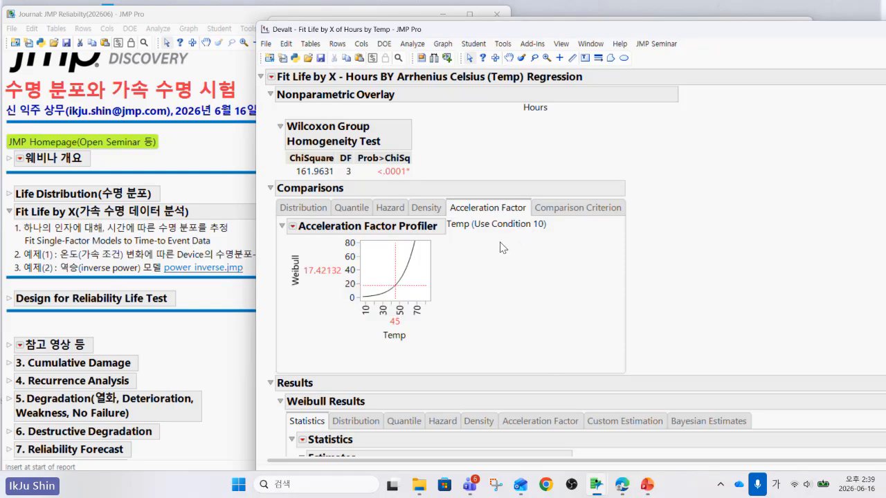
pyautogui.click(357, 211)
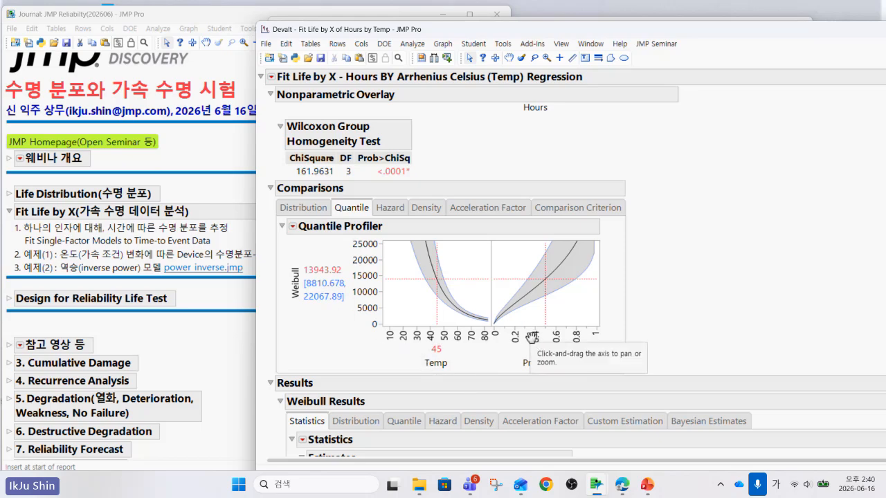
pyautogui.click(487, 210)
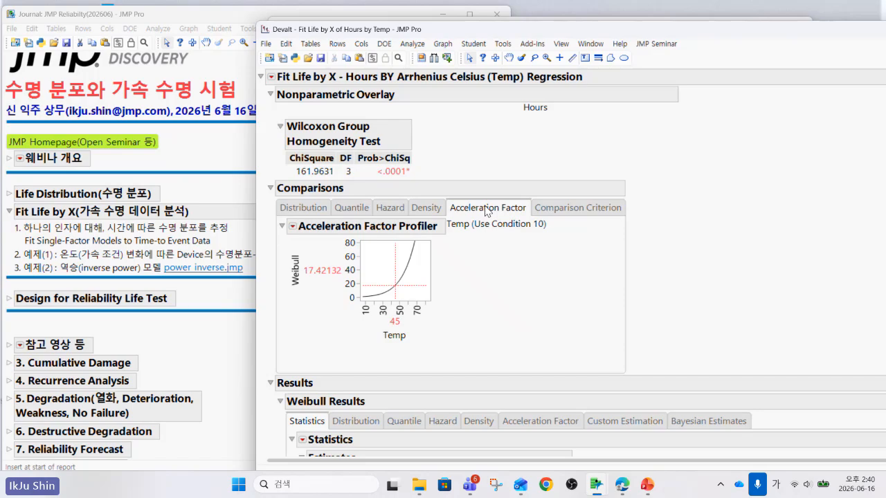
pyautogui.click(361, 211)
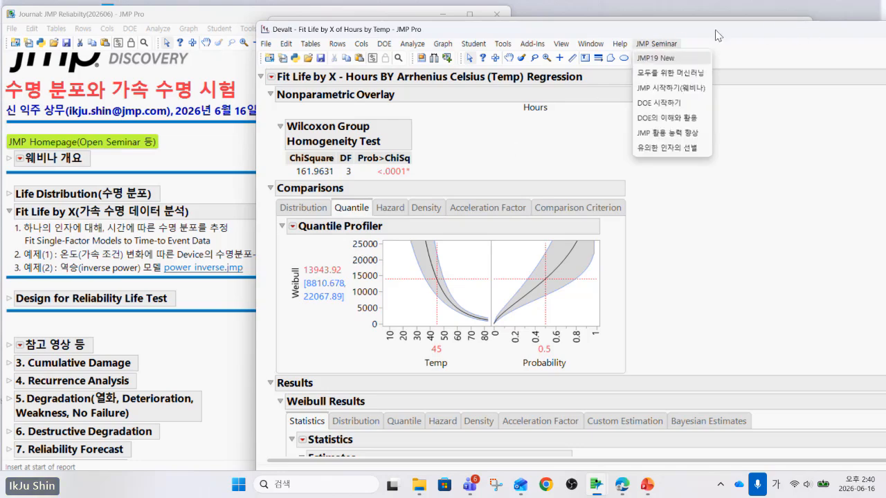
# Close the Devalt Fit Life by X report and its data table without saving changes.
pyautogui.moveTo(773, 32); pyautogui.dragTo(601, 60)
pyautogui.moveTo(819, 58); pyautogui.dragTo(605, 78)
pyautogui.click(730, 73)
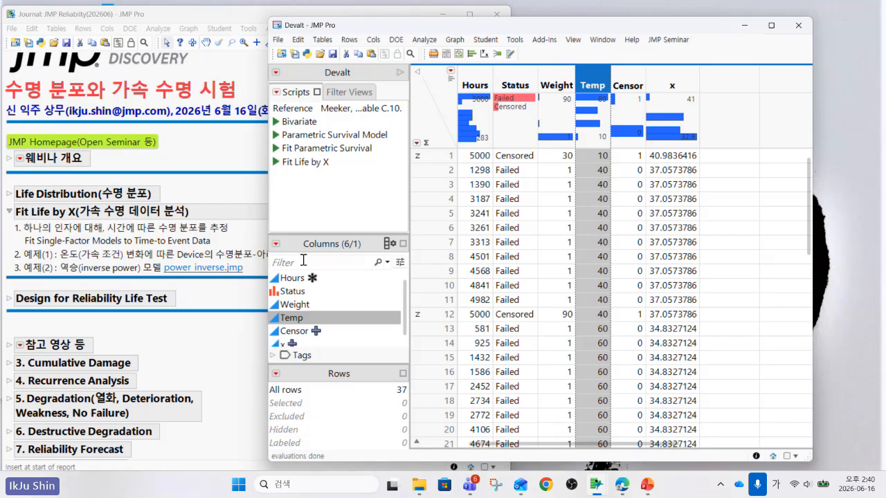
pyautogui.click(256, 270)
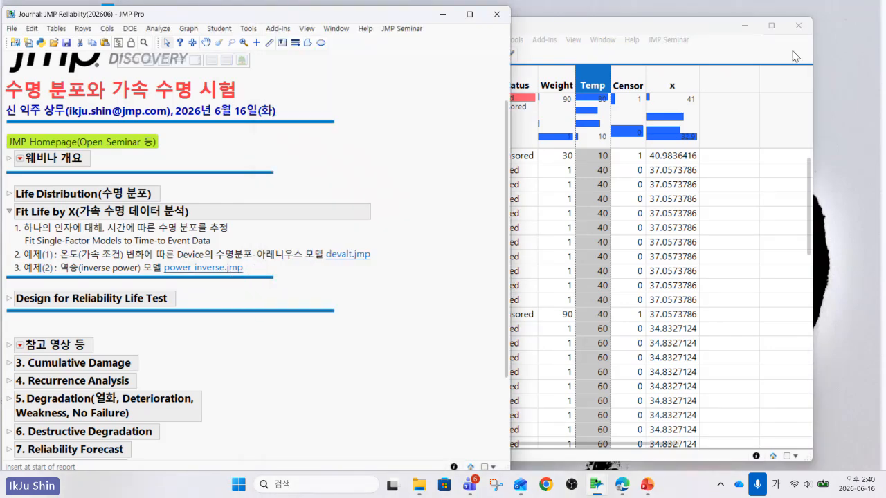
pyautogui.click(799, 26)
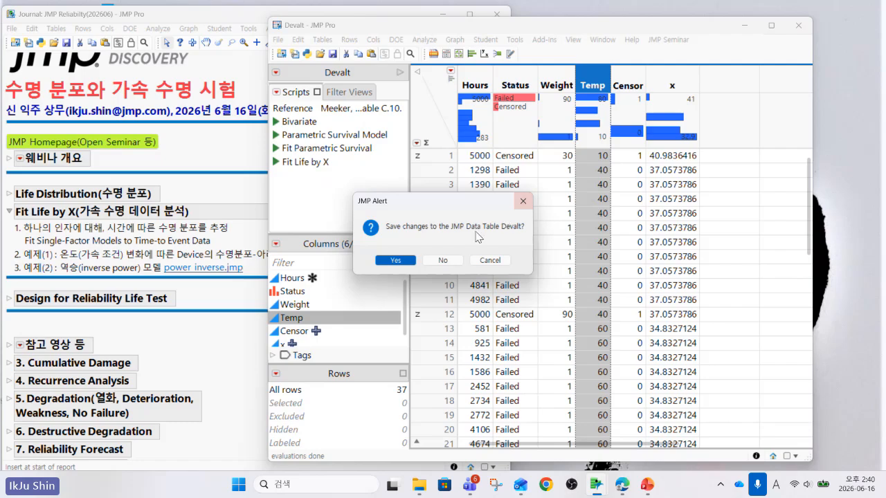
pyautogui.click(432, 262)
# Open power inverse.jmp from the journal, enlarge its window and show the header graphs above the columns.
pyautogui.click(222, 269)
pyautogui.moveTo(337, 64); pyautogui.dragTo(566, 50)
pyautogui.moveTo(770, 379); pyautogui.dragTo(817, 442)
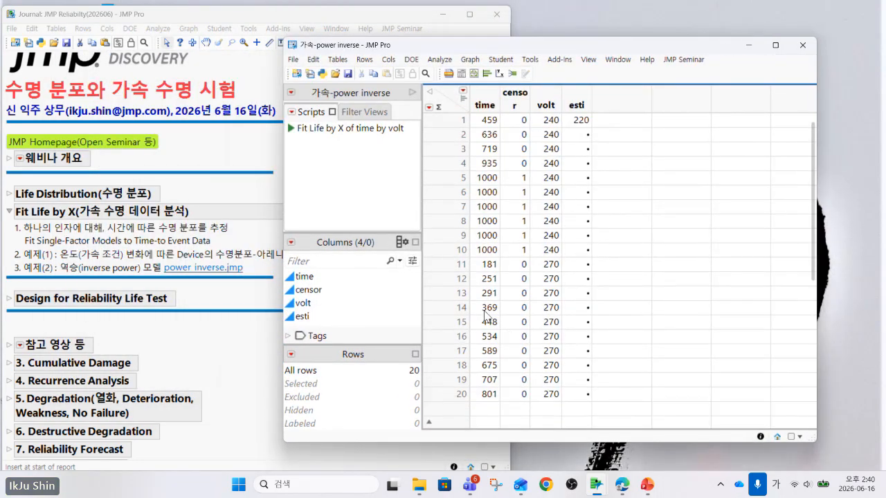
pyautogui.click(463, 98)
pyautogui.moveTo(498, 105); pyautogui.dragTo(549, 108)
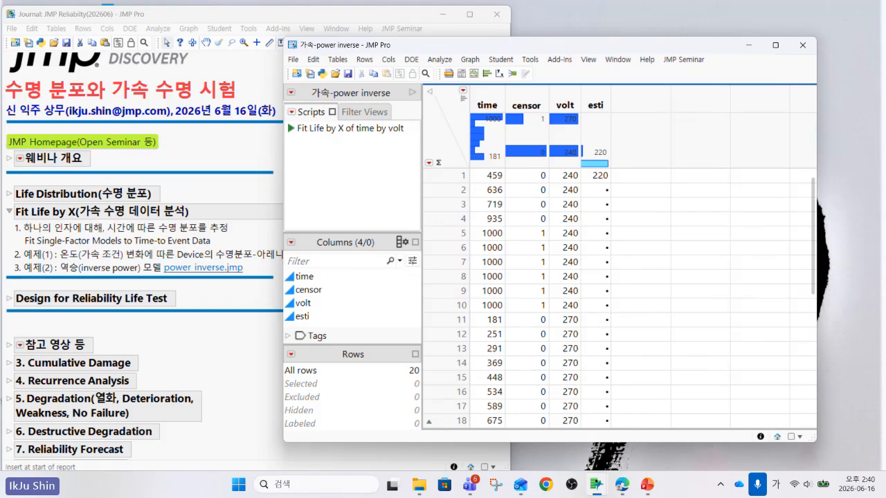
pyautogui.hotkey('alt', 'Tab')
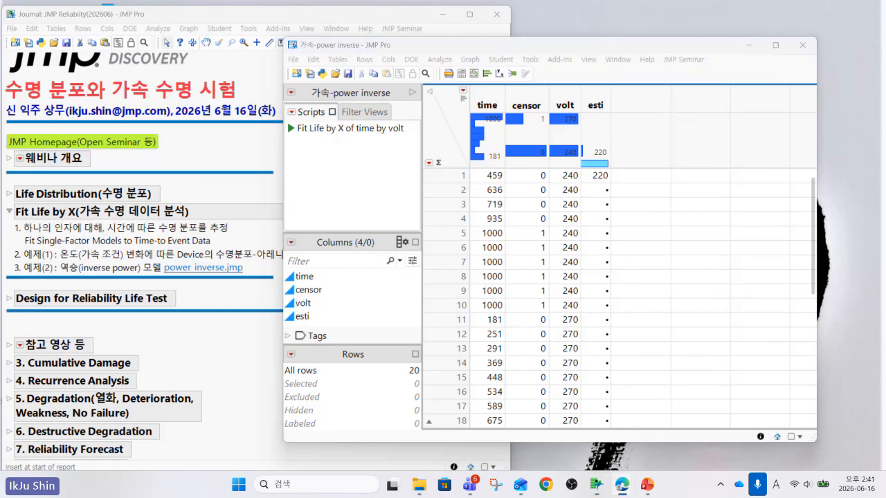
# Launch Fit Life by X with time as Y, Time to Event, volt as X and censor as Censor.
pyautogui.click(447, 60)
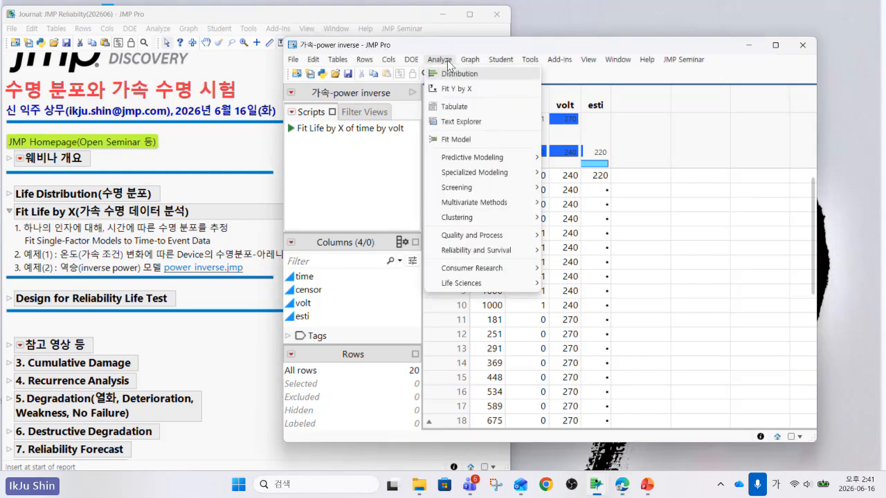
pyautogui.moveTo(515, 256)
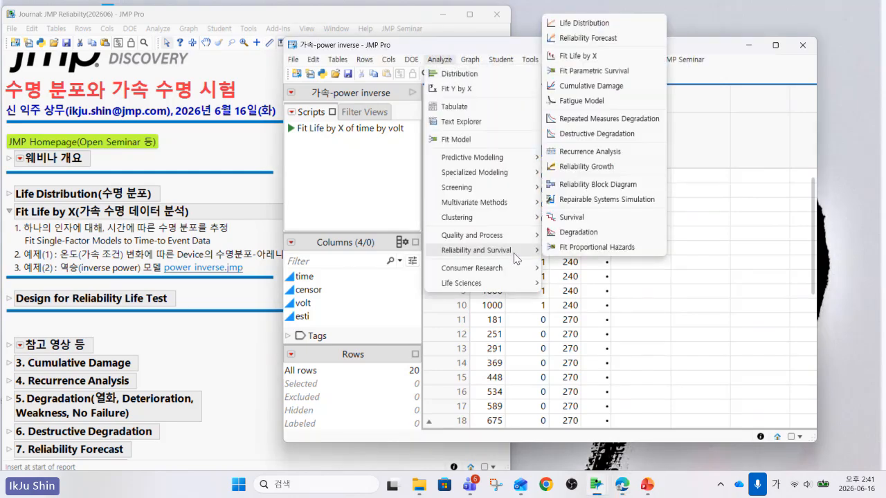
pyautogui.click(630, 58)
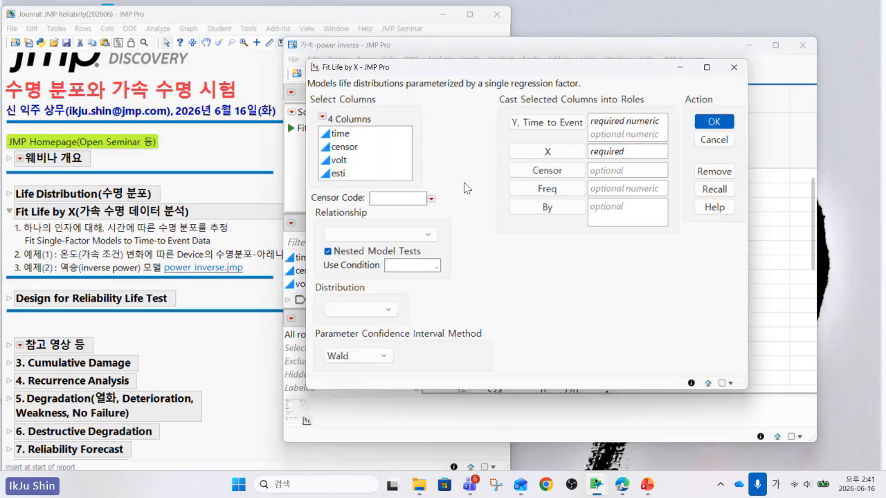
pyautogui.click(378, 135)
pyautogui.click(519, 123)
pyautogui.click(380, 161)
pyautogui.click(537, 152)
pyautogui.click(401, 150)
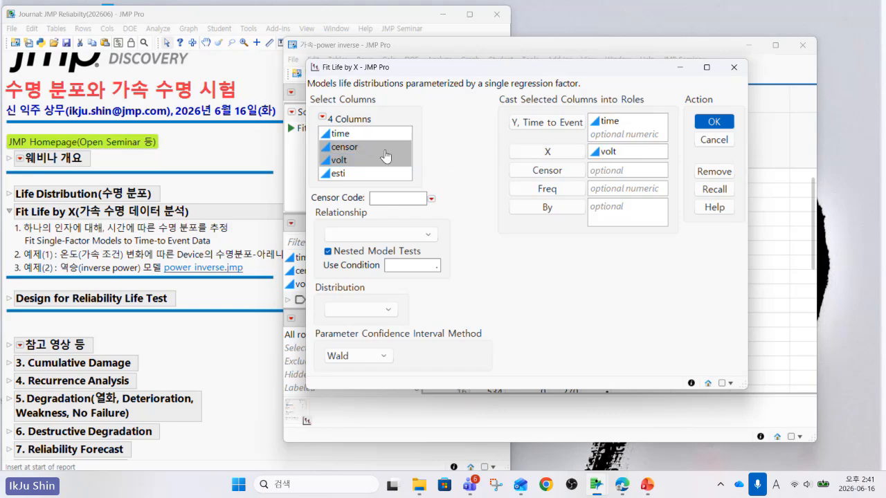
pyautogui.click(525, 173)
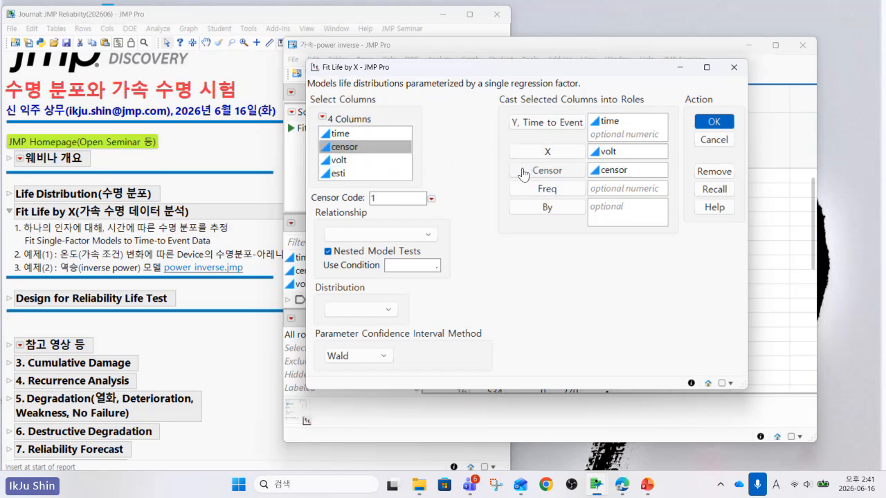
# Choose the Weibull distribution and the Inverse Power relationship, and run the Fit Life by X analysis.
pyautogui.click(386, 318)
pyautogui.click(375, 335)
pyautogui.click(710, 128)
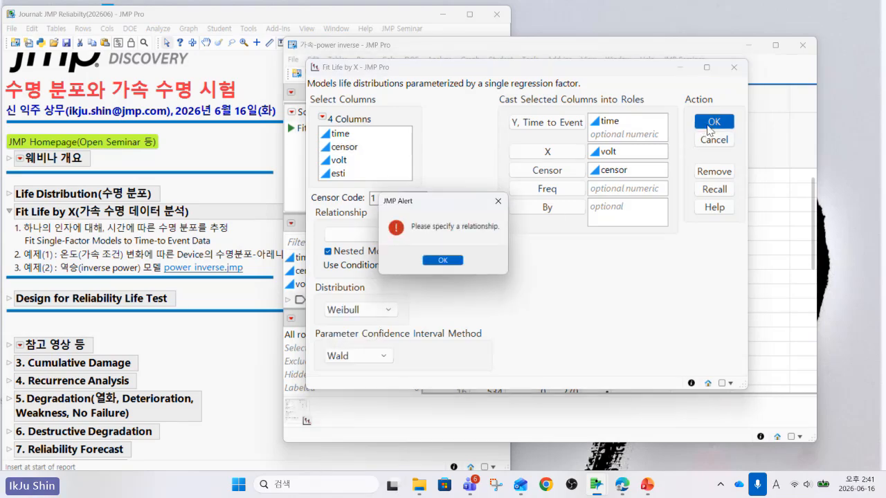
pyautogui.click(446, 261)
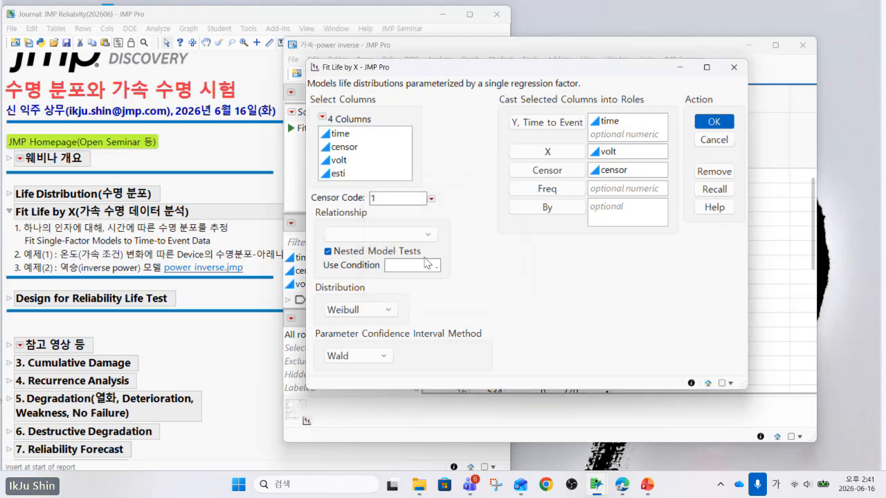
pyautogui.click(380, 236)
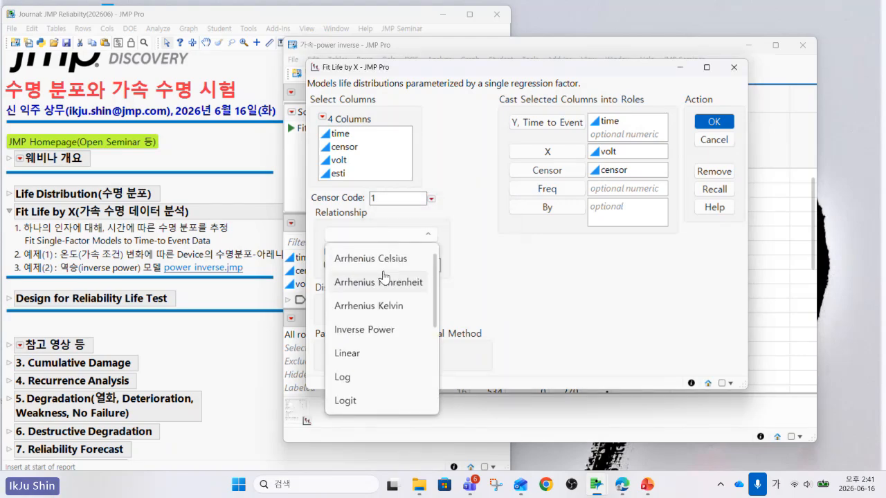
pyautogui.click(385, 331)
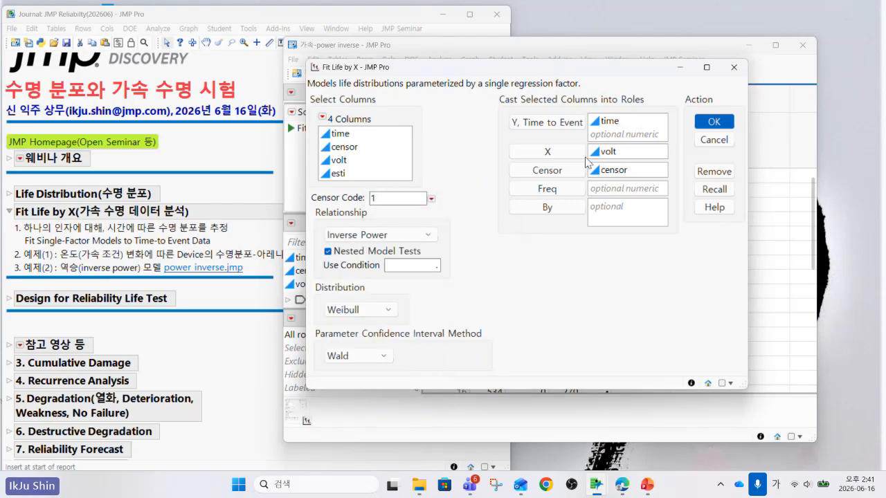
pyautogui.click(713, 122)
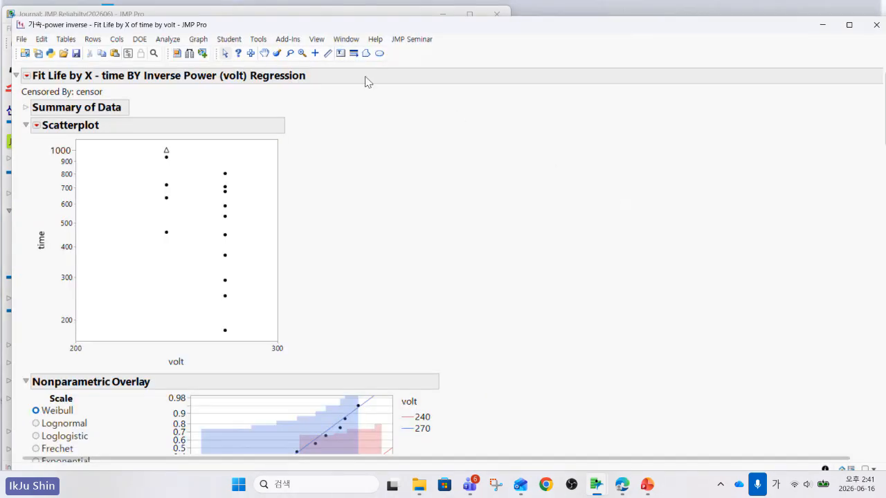
# Review the Nonparametric Overlay, Distribution Profiler and Weibull parameter estimates of the inverse power report.
pyautogui.moveTo(238, 25); pyautogui.dragTo(510, 30)
pyautogui.scroll(-10, 604, 278)
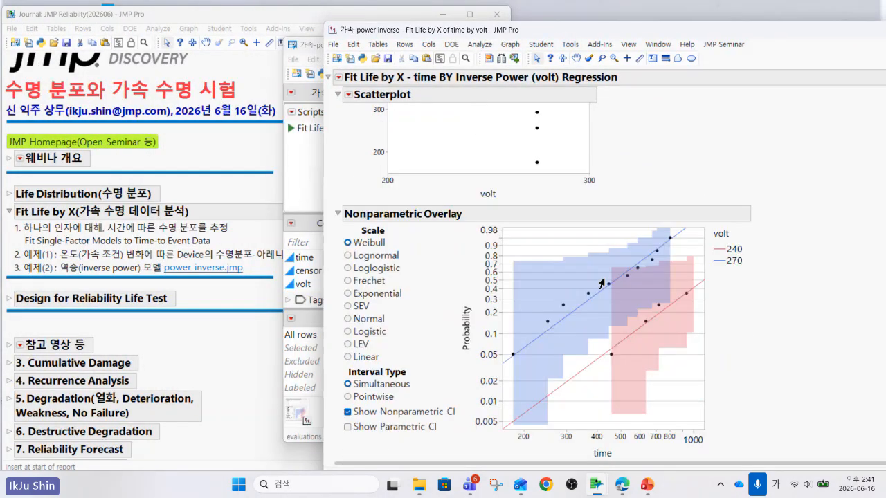
pyautogui.scroll(-3, 604, 278)
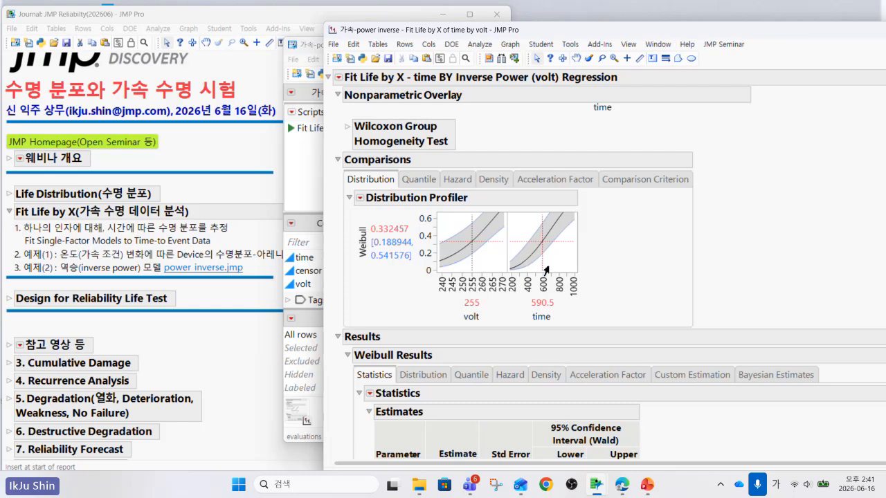
pyautogui.scroll(-5, 546, 272)
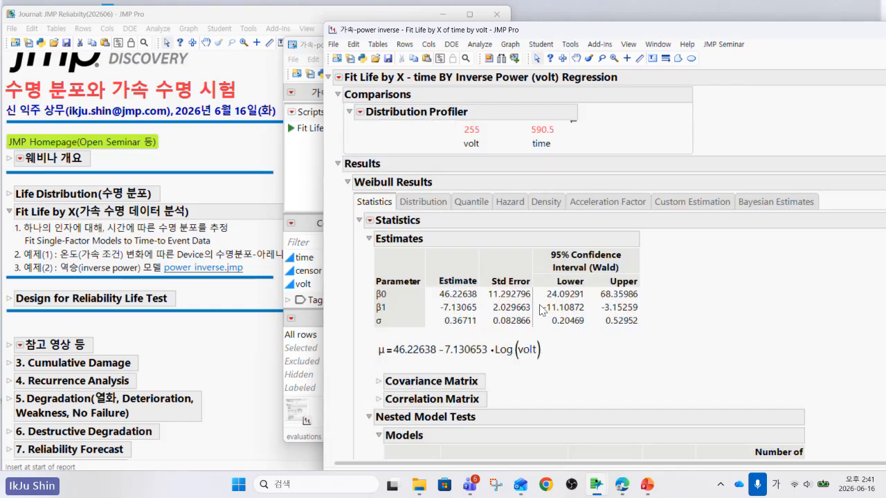
pyautogui.scroll(7, 543, 304)
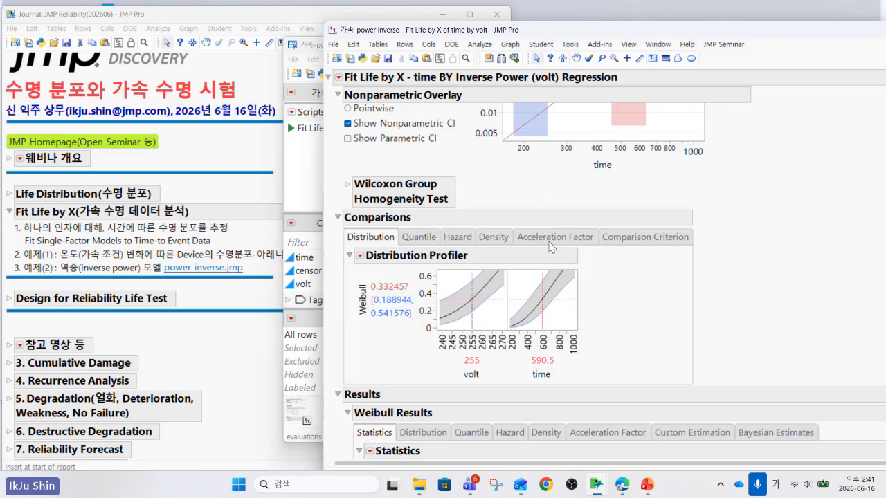
# View the Acceleration Factor Profiler for volt, followed by the Quantile Profiler, in the report's Comparisons section.
pyautogui.click(549, 235)
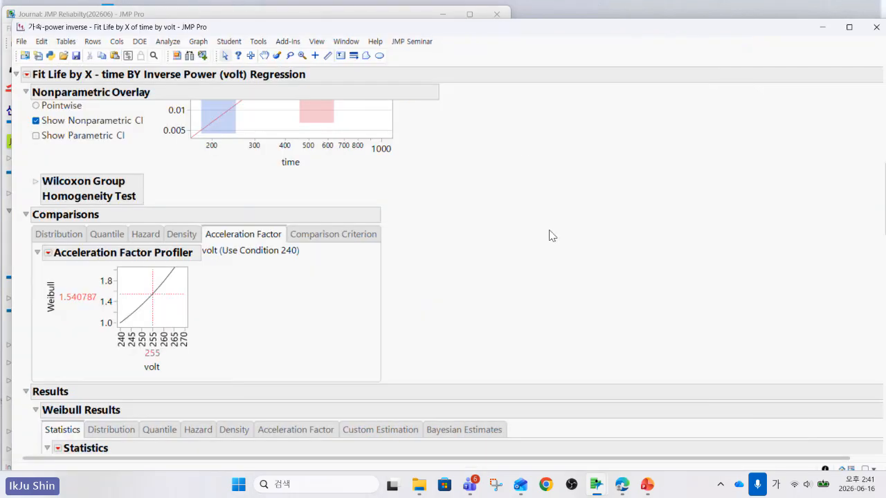
pyautogui.click(106, 236)
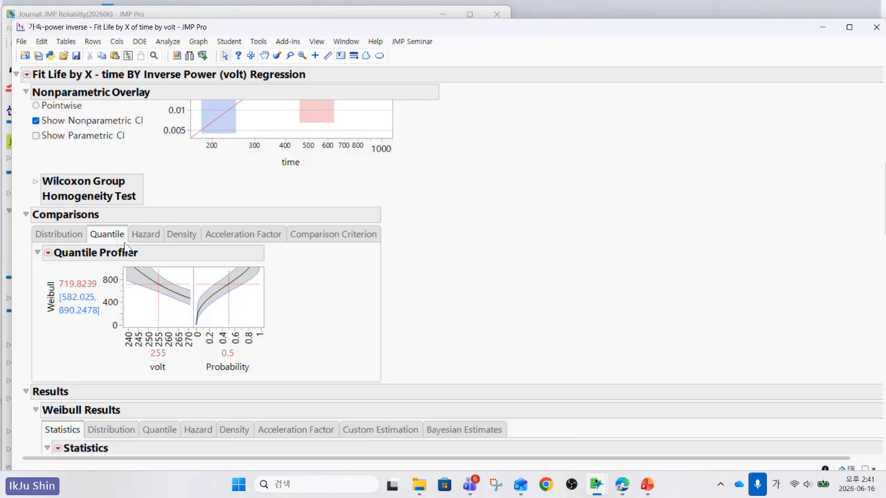
pyautogui.moveTo(80, 32); pyautogui.dragTo(395, 27)
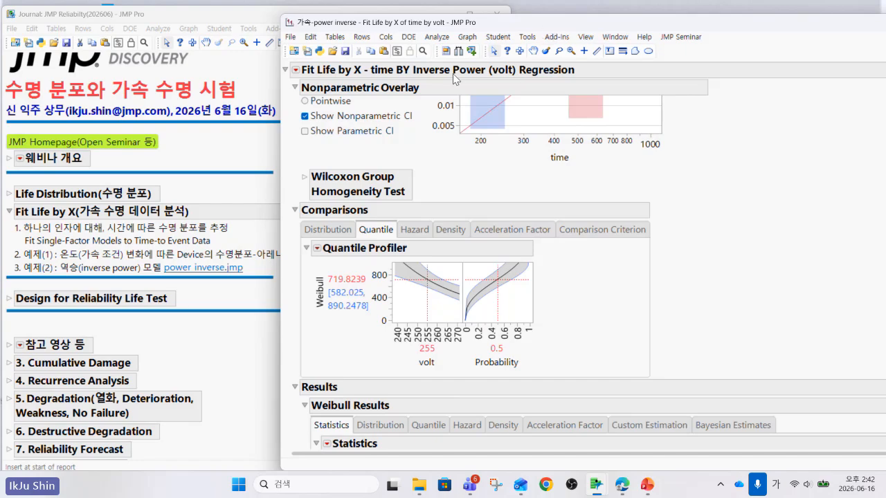
# Change the confidence level of the inverse power regression report to 0.8.
pyautogui.click(297, 72)
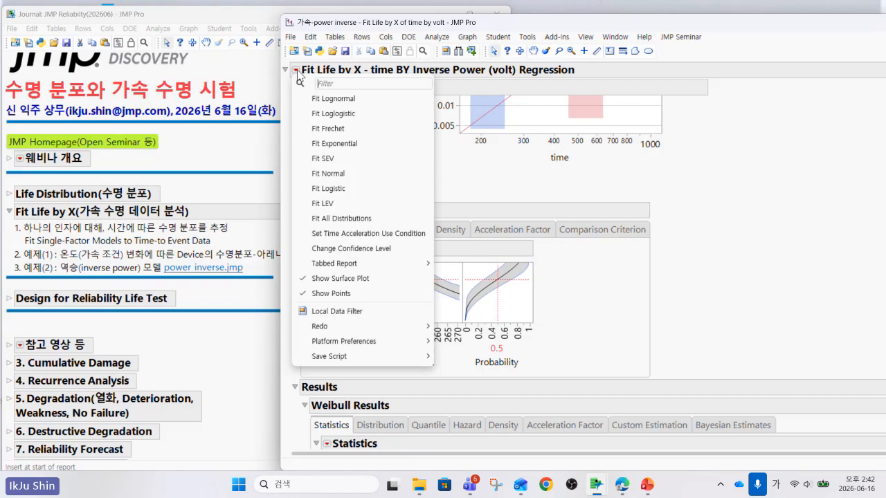
pyautogui.click(380, 250)
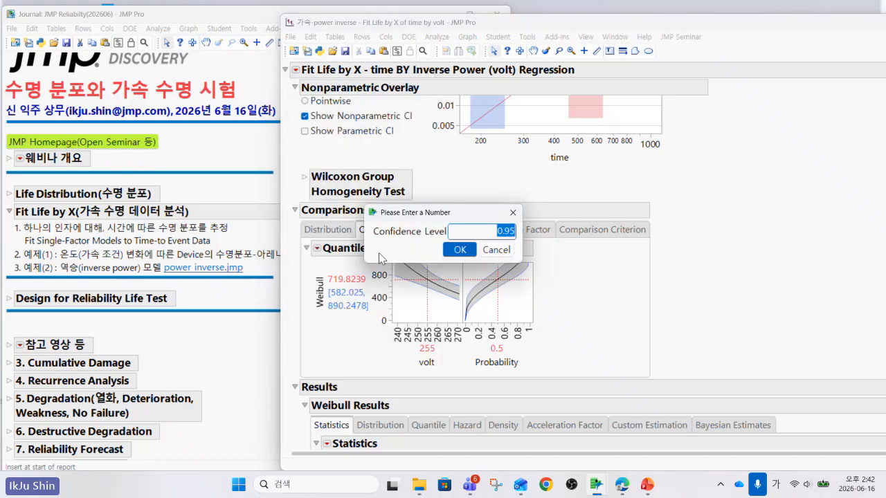
pyautogui.click(508, 232)
pyautogui.press('BackSpace')
pyautogui.press('BackSpace')
pyautogui.press('BackSpace')
pyautogui.press('BackSpace')
pyautogui.write('0.8')
pyautogui.press('Return')
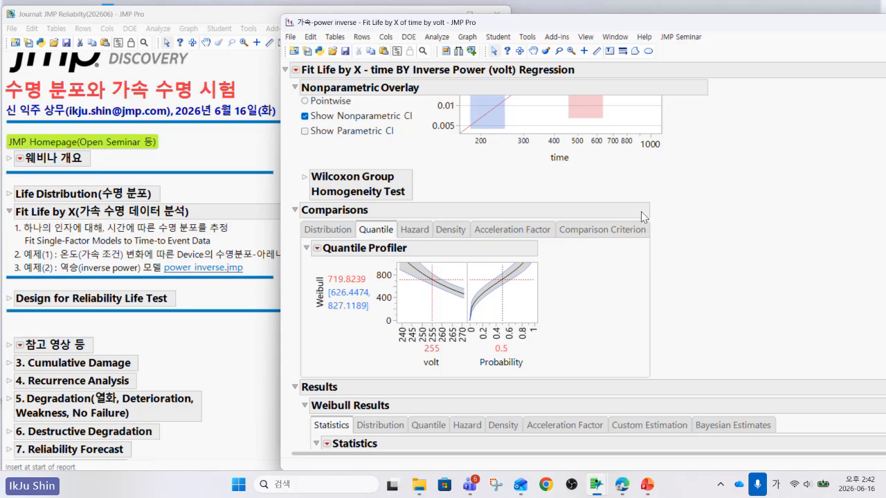
# Close the Fit Life by X report of time by volt.
pyautogui.moveTo(868, 24); pyautogui.dragTo(679, 26)
pyautogui.moveTo(830, 29); pyautogui.dragTo(682, 41)
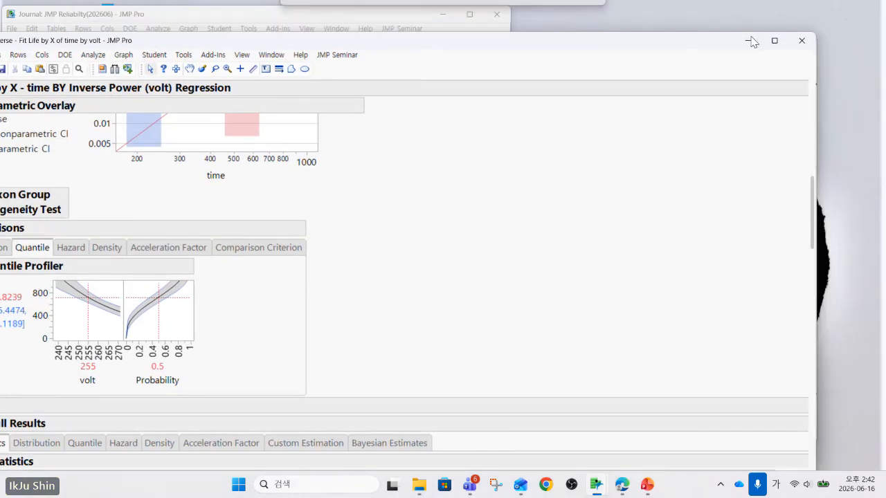
pyautogui.click(803, 42)
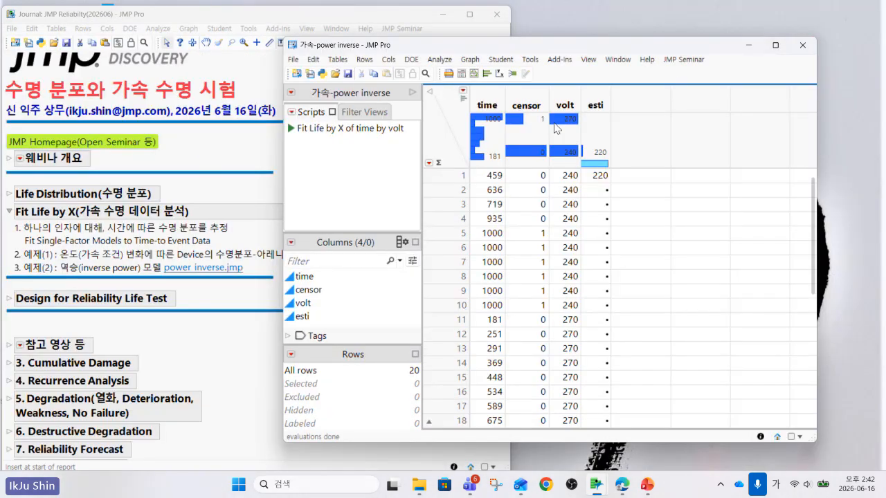
# Close the power inverse data table and collapse the journal's Fit Life by X section.
pyautogui.click(803, 45)
pyautogui.click(445, 262)
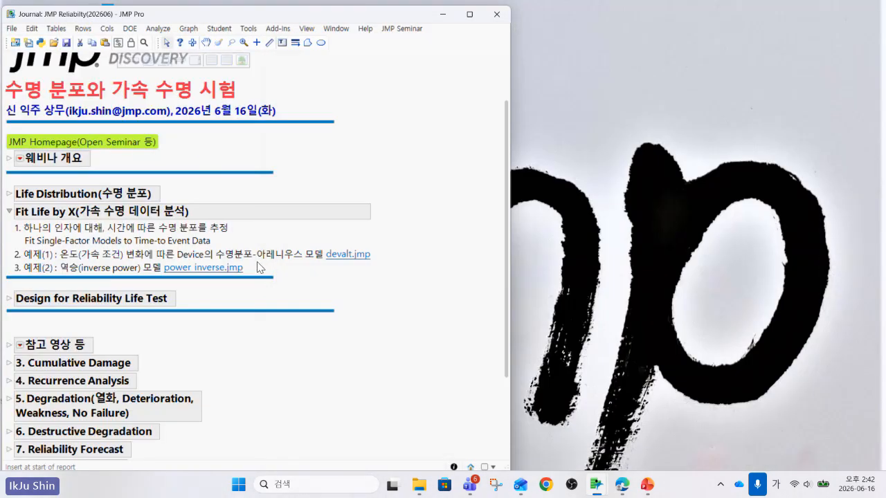
pyautogui.click(9, 212)
# Expand the journal's Design for Reliability Life Test section and its subsection on determining the sample size for Reliability Life Testing.
pyautogui.click(11, 261)
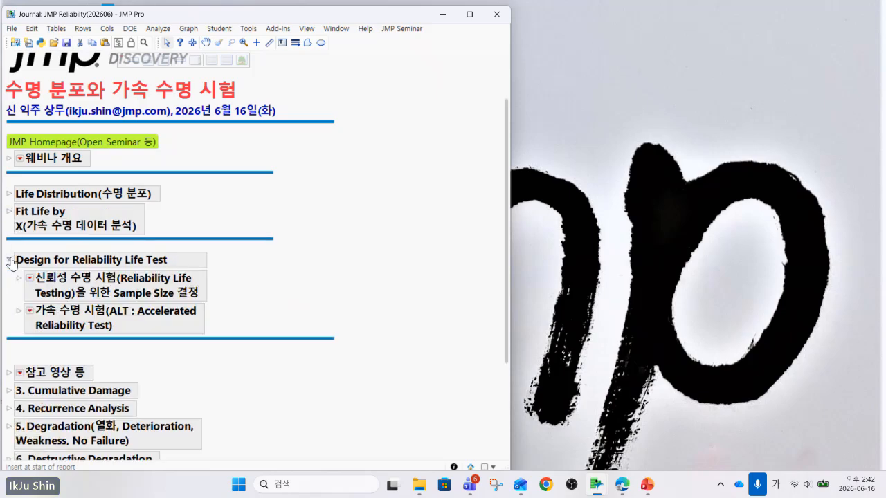
pyautogui.scroll(-2, 327, 271)
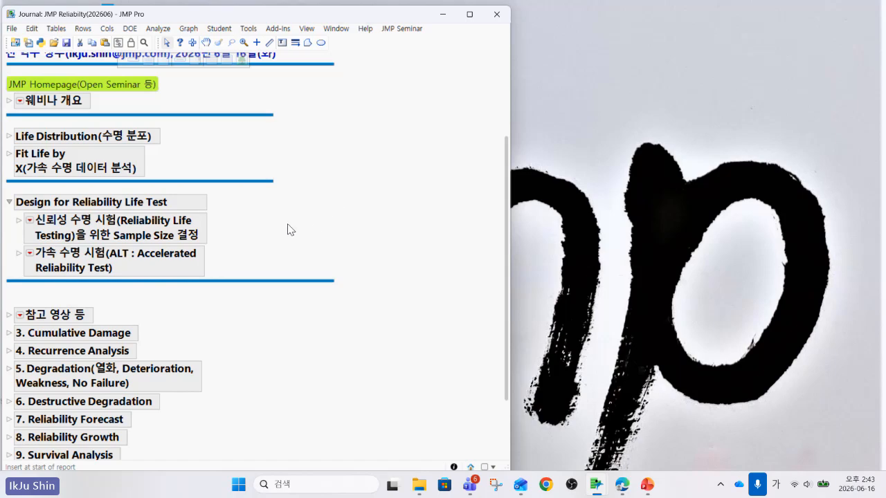
pyautogui.moveTo(231, 218); pyautogui.dragTo(233, 279)
pyautogui.click(19, 221)
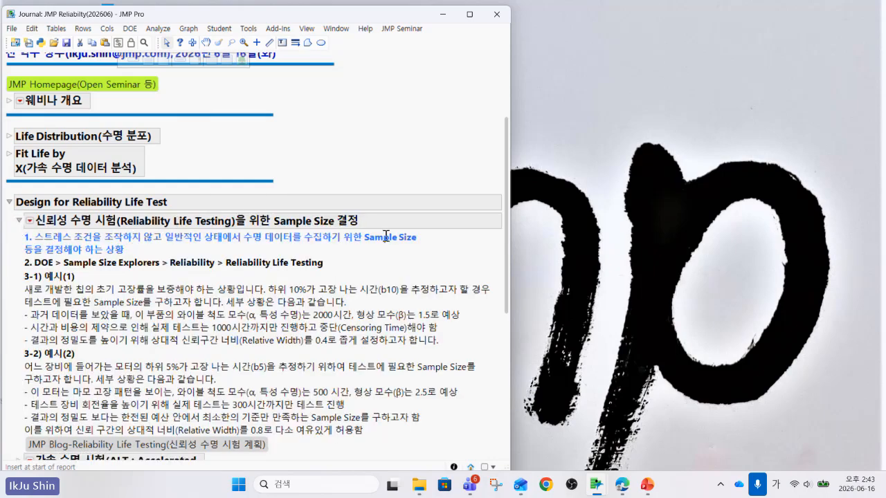
pyautogui.scroll(-2, 386, 234)
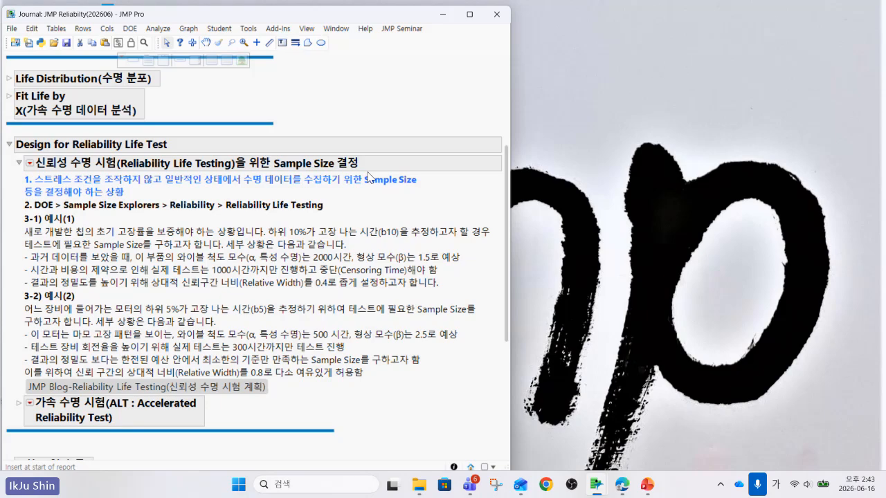
# Review the Sample Size Explorers command path and both example scenarios in the journal's Reliability Life Testing subsection.
pyautogui.click(309, 207)
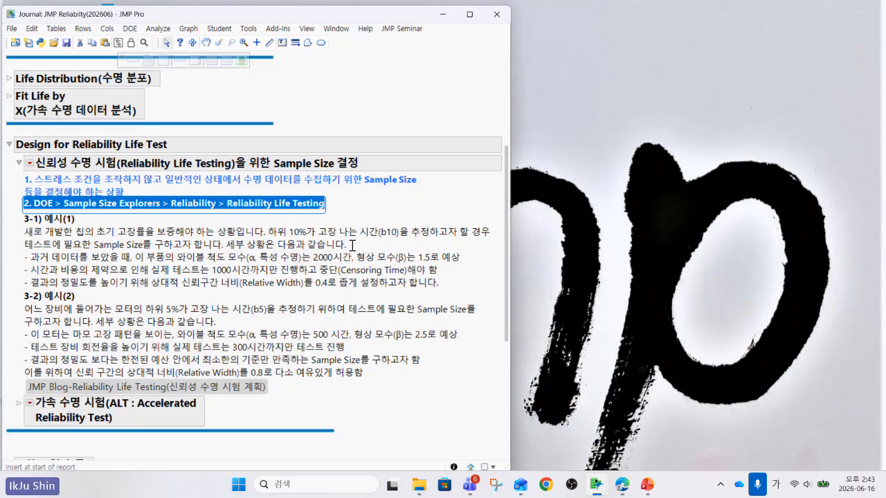
pyautogui.click(353, 245)
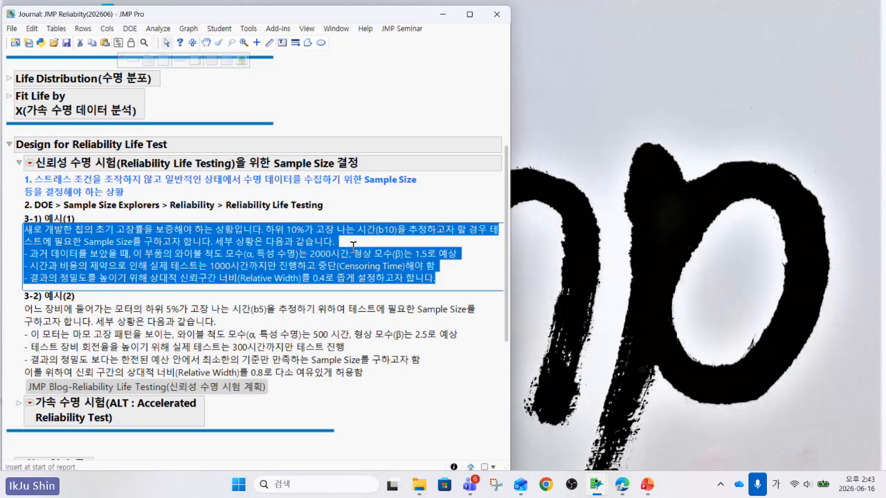
pyautogui.click(349, 330)
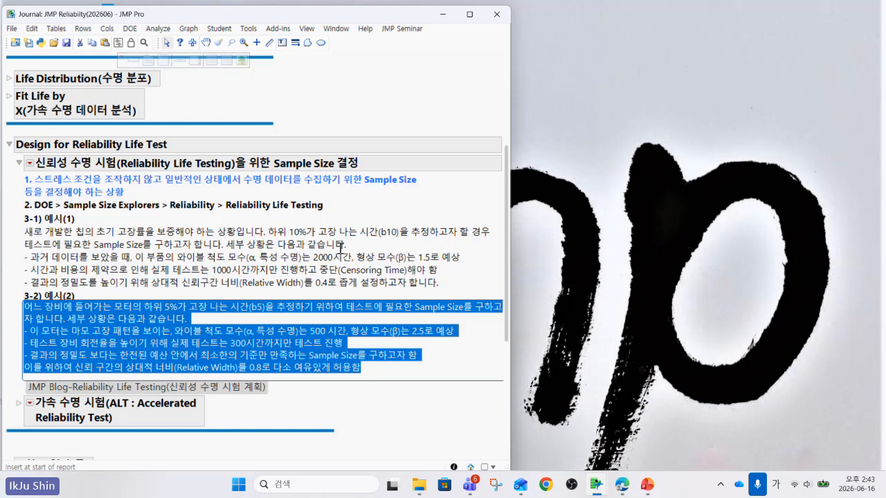
pyautogui.click(340, 247)
pyautogui.click(348, 207)
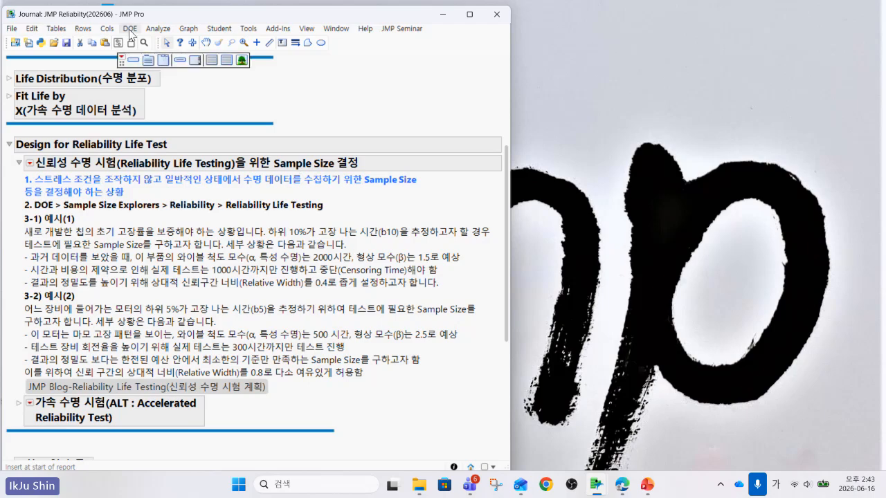
# Open the Reliability Life Testing sample size explorer and place its window beside the journal.
pyautogui.click(130, 29)
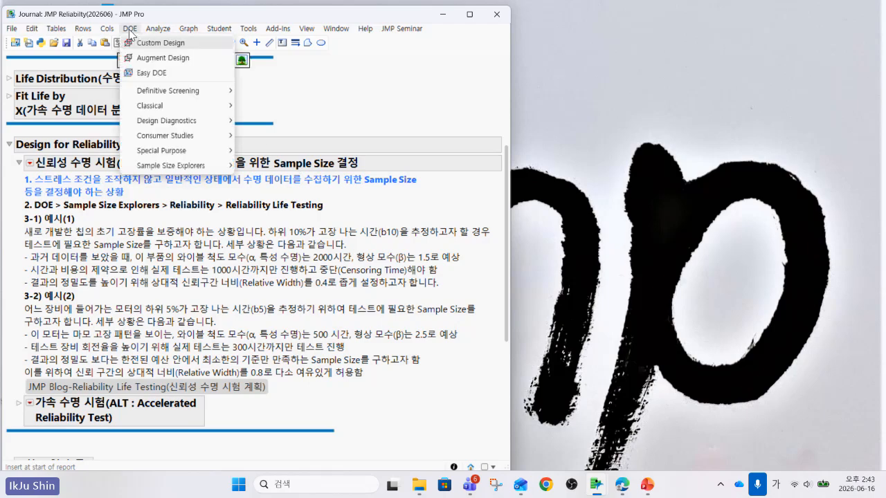
pyautogui.moveTo(190, 164)
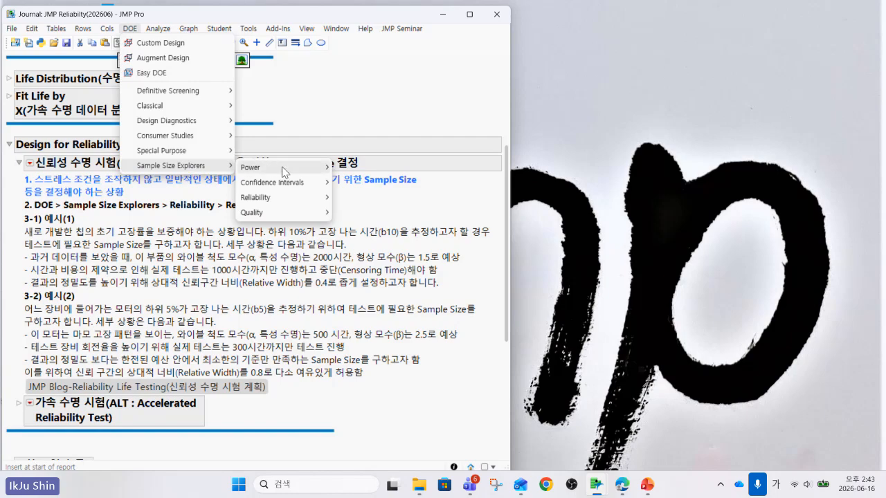
pyautogui.moveTo(289, 201)
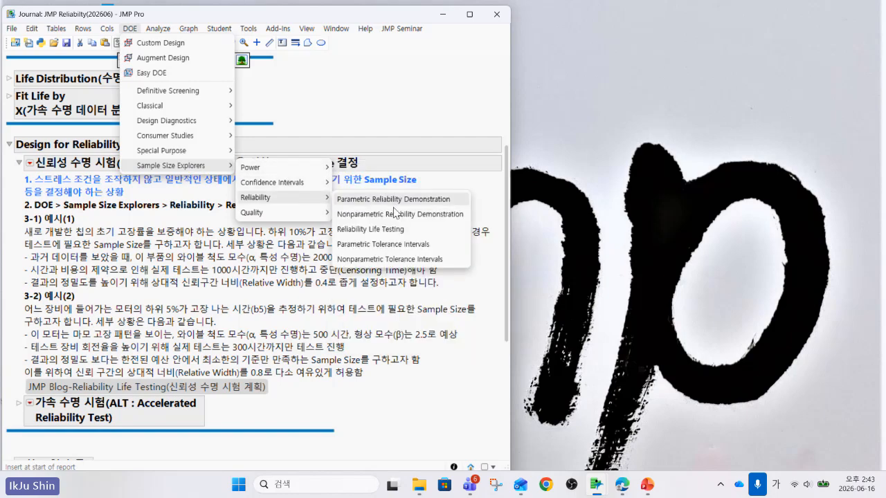
pyautogui.click(399, 234)
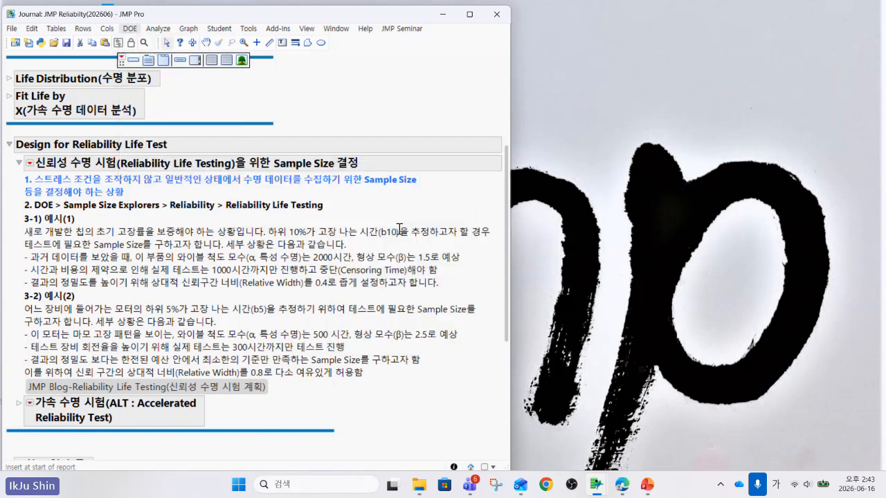
pyautogui.moveTo(275, 26); pyautogui.dragTo(653, 26)
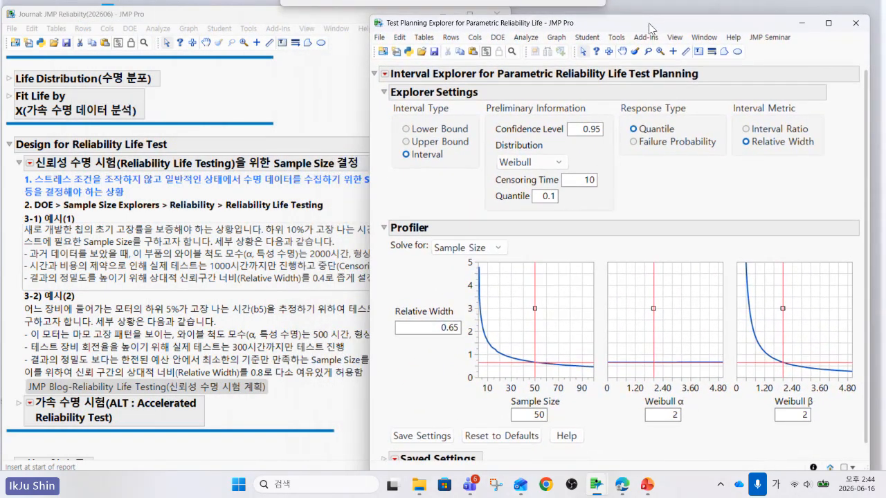
# Read the first example's test conditions in the journal and compare them with the explorer's settings.
pyautogui.moveTo(309, 20)
pyautogui.mouseDown()
pyautogui.moveTo(272, 20)
pyautogui.moveTo(303, 21)
pyautogui.mouseUp()
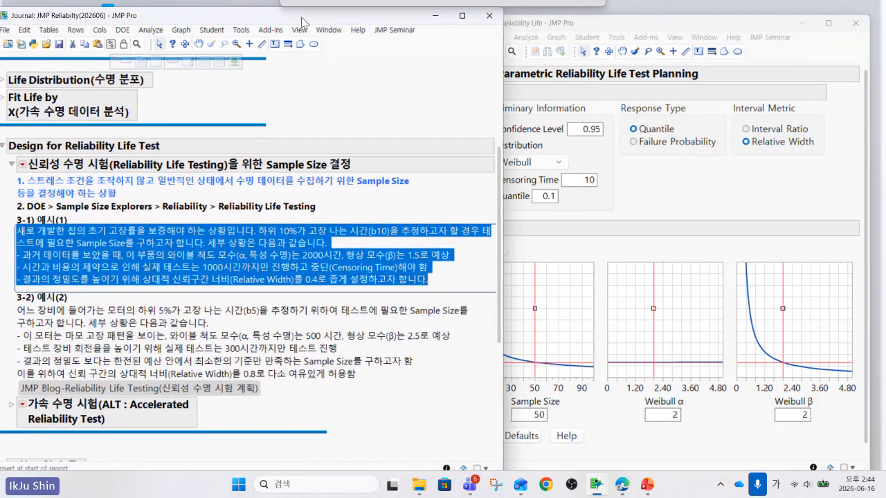
pyautogui.click(678, 193)
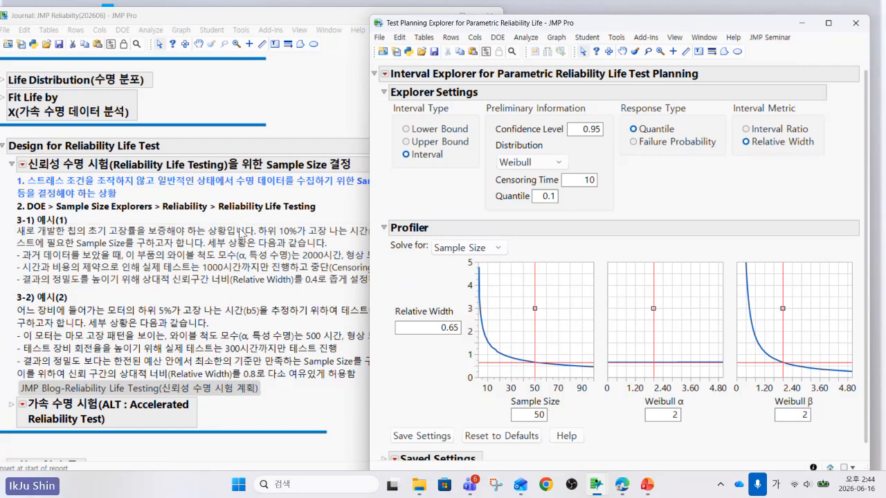
pyautogui.click(241, 236)
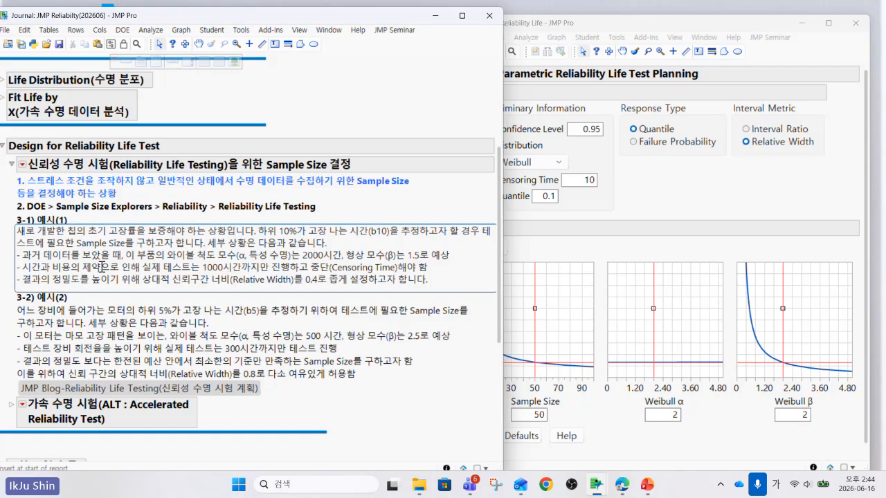
pyautogui.hotkey('alt', 'Tab')
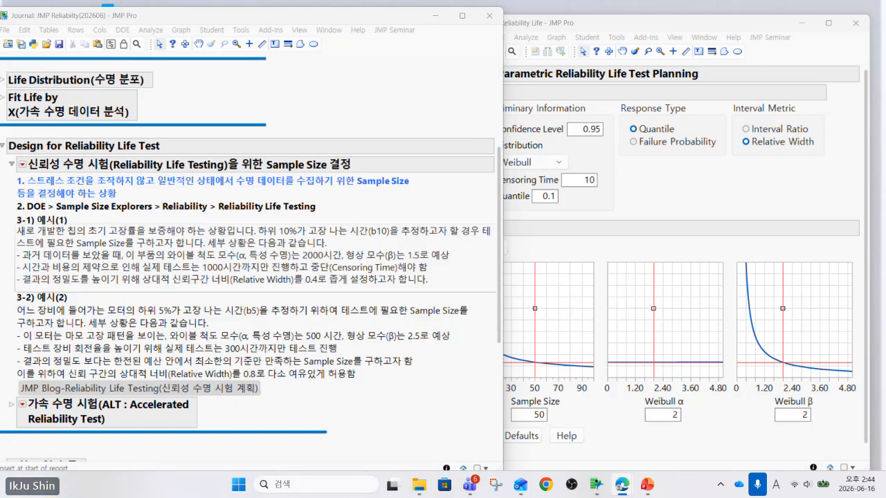
pyautogui.click(704, 187)
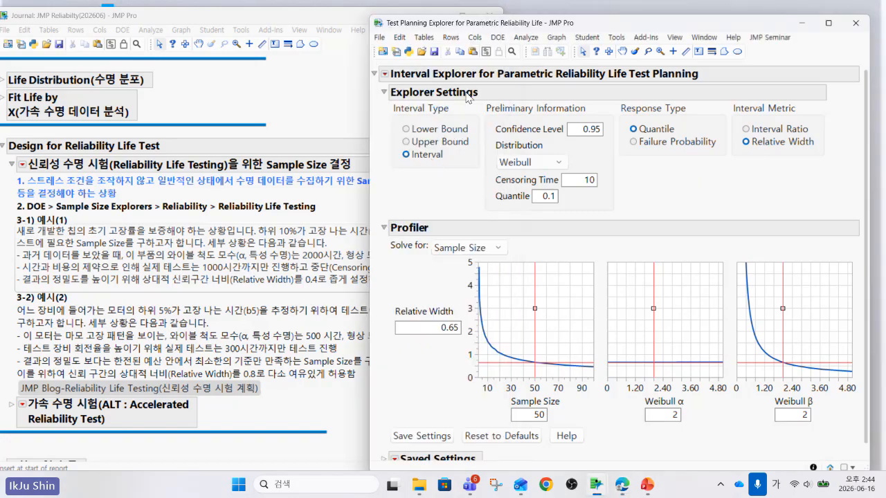
# Set the explorer's Censoring Time to 1000.
pyautogui.moveTo(577, 148)
pyautogui.mouseDown()
pyautogui.moveTo(568, 120)
pyautogui.moveTo(611, 127)
pyautogui.moveTo(604, 136)
pyautogui.mouseUp()
pyautogui.doubleClick(588, 180)
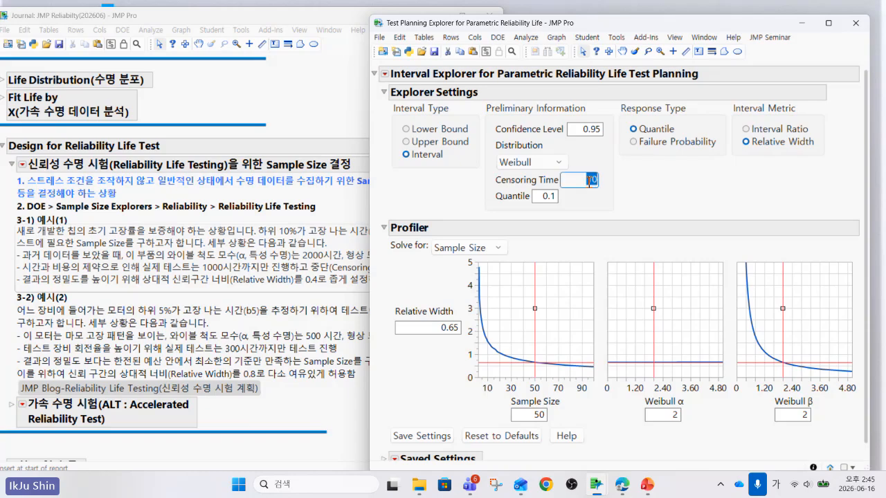
pyautogui.write('1000')
pyautogui.press('Return')
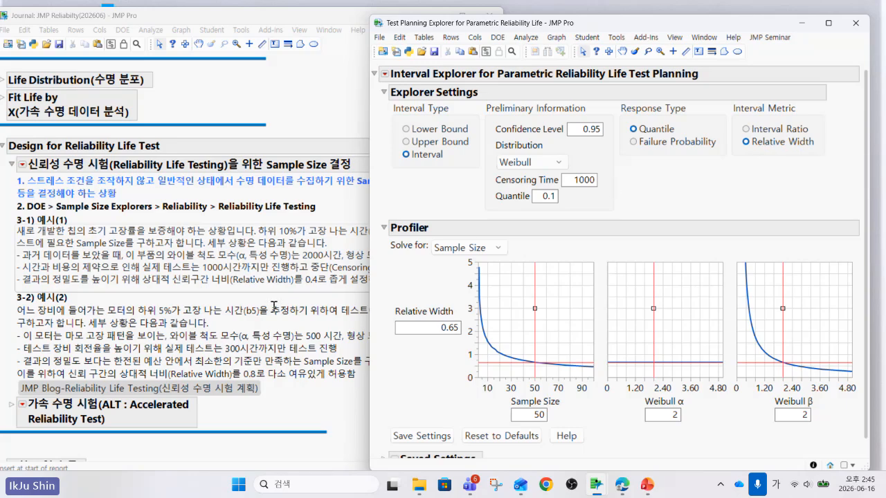
# Following the journal's first example, set Weibull α to 2000 and Weibull β to 1.5 in the Profiler.
pyautogui.click(173, 277)
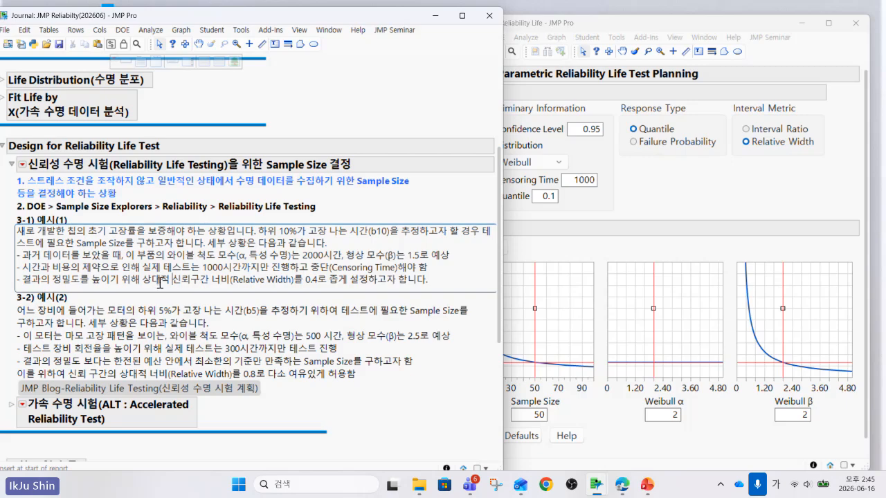
pyautogui.click(718, 192)
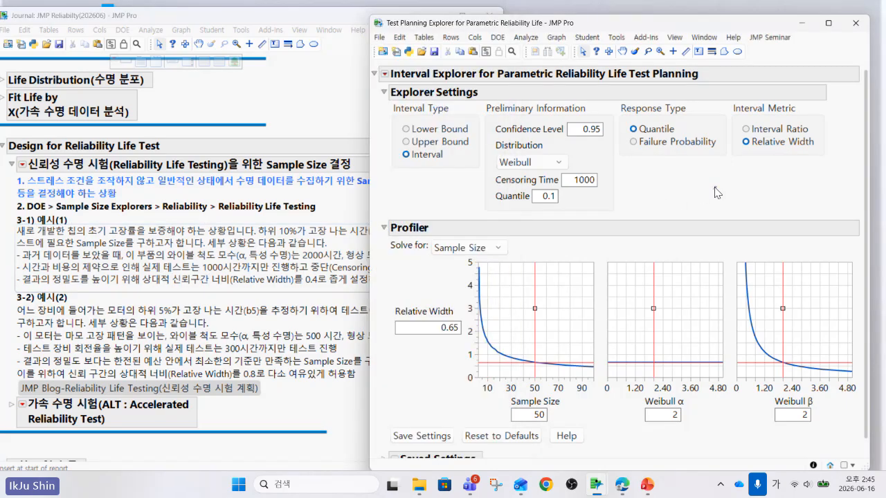
pyautogui.moveTo(776, 166)
pyautogui.mouseDown()
pyautogui.moveTo(728, 142)
pyautogui.moveTo(824, 135)
pyautogui.moveTo(821, 165)
pyautogui.moveTo(776, 170)
pyautogui.mouseUp()
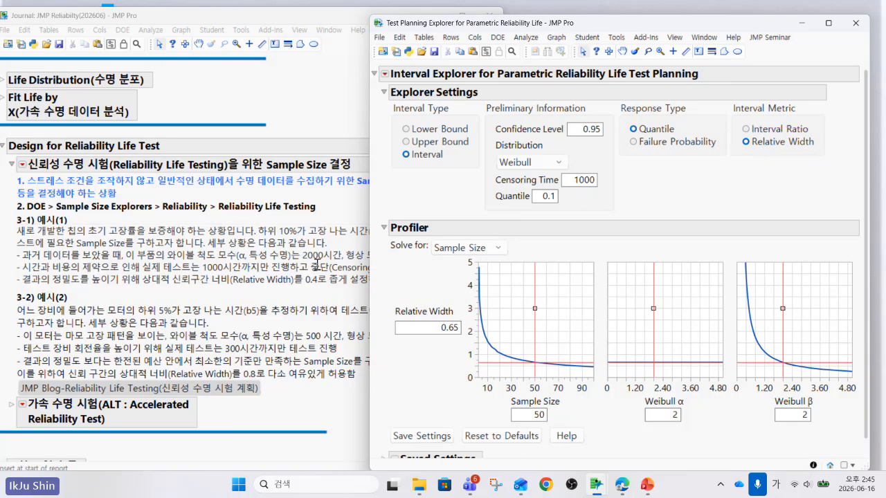
pyautogui.doubleClick(320, 255)
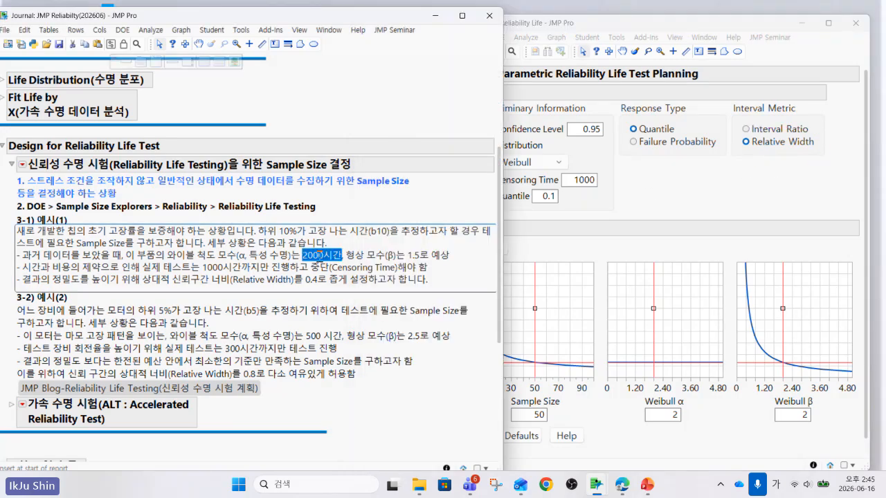
pyautogui.click(649, 193)
pyautogui.click(681, 420)
pyautogui.click(663, 414)
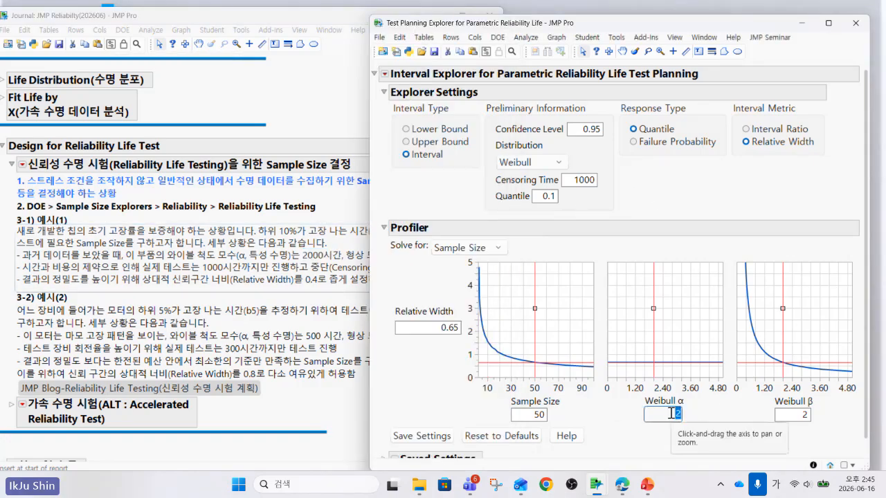
pyautogui.write('000')
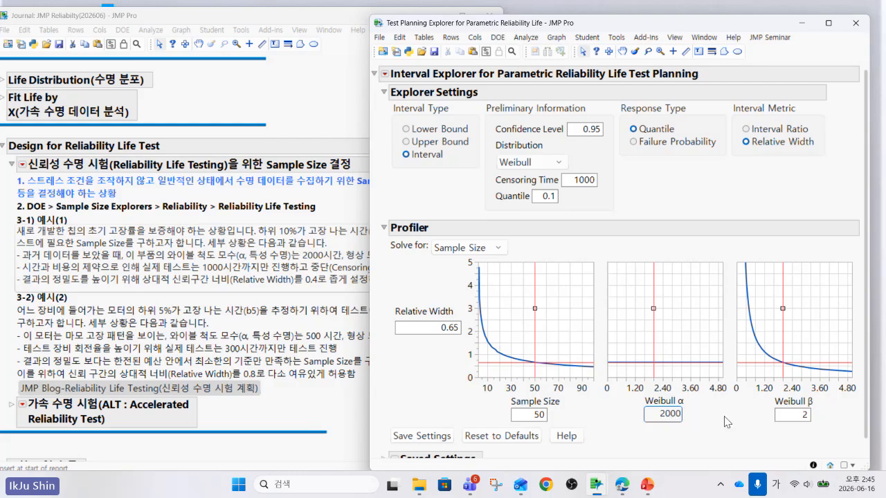
pyautogui.press('Return')
pyautogui.doubleClick(790, 415)
pyautogui.write('1.5')
pyautogui.click(406, 380)
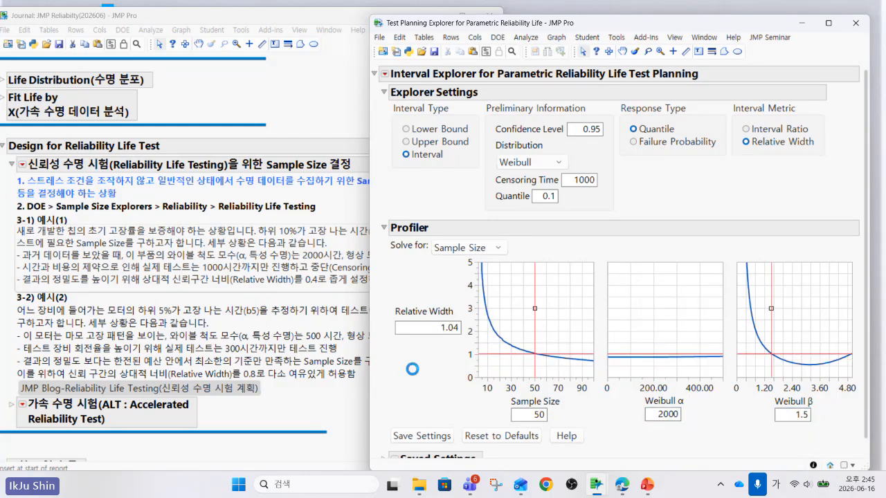
# Solve for the sample size with a Relative Width of 0.4.
pyautogui.doubleClick(446, 329)
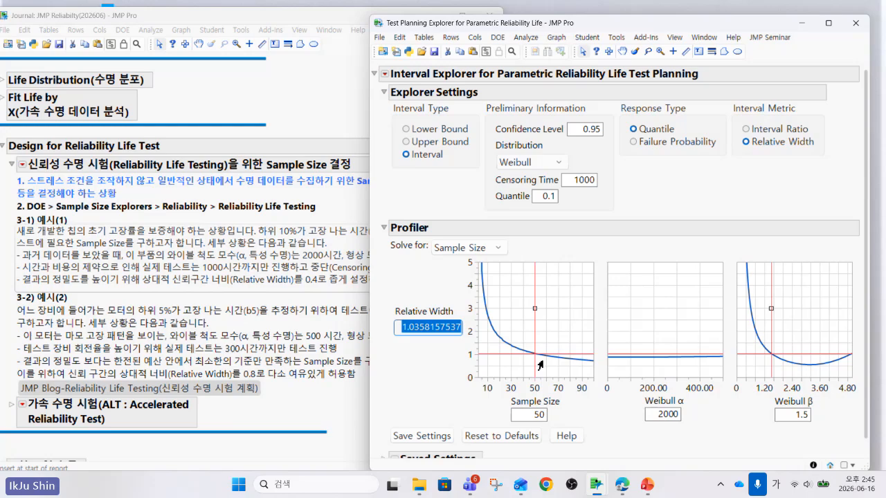
pyautogui.write('0.4')
pyautogui.press('Return')
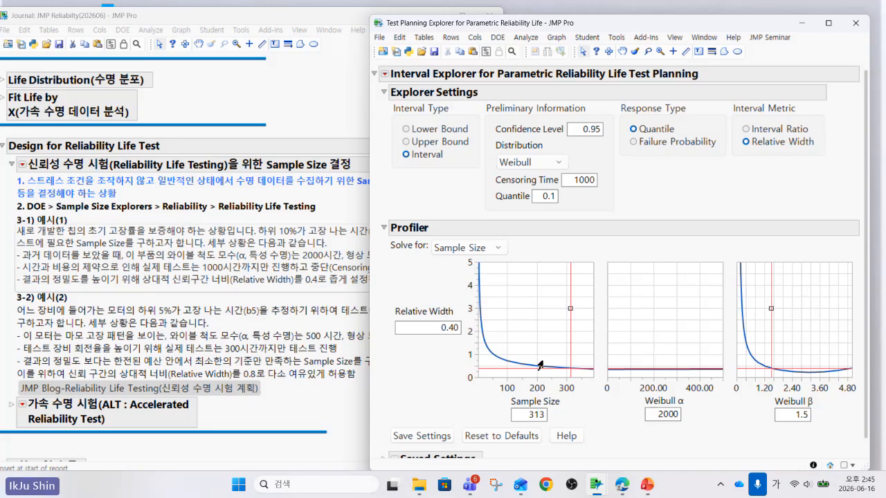
pyautogui.scroll(-1, 512, 408)
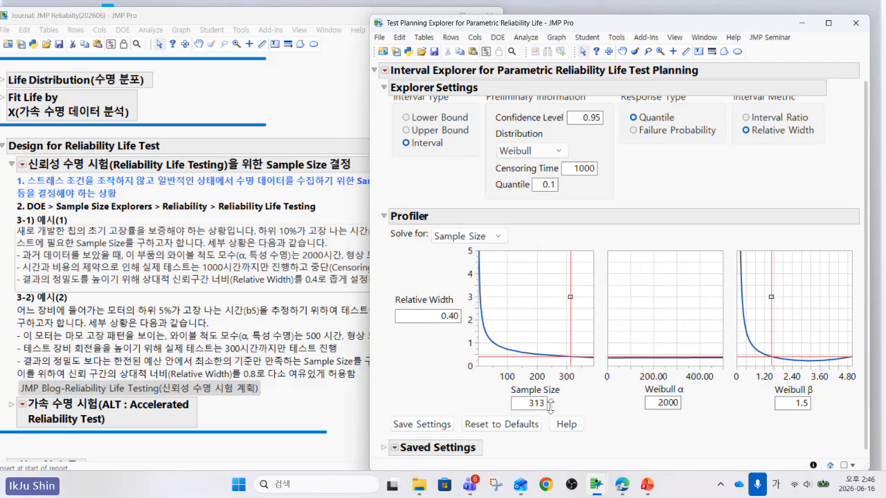
# Change Weibull β to 3 and solve for the sample size again at a Relative Width of 0.4.
pyautogui.click(802, 407)
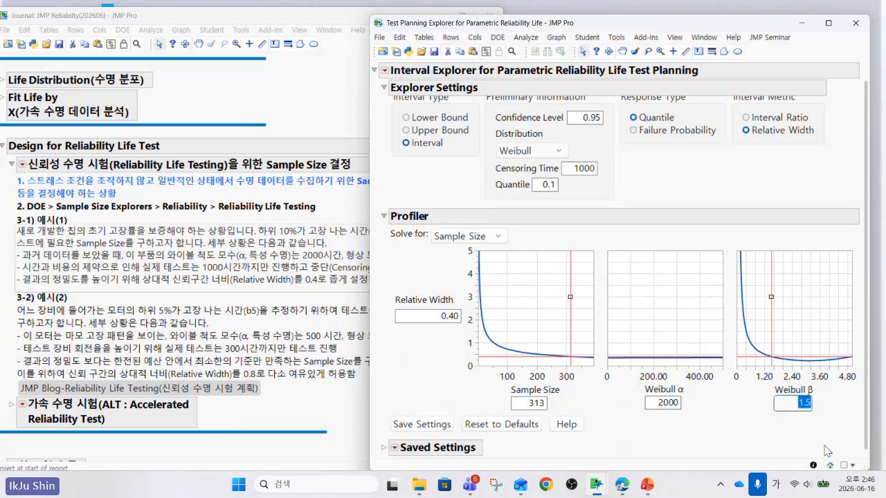
pyautogui.write('3')
pyautogui.press('Return')
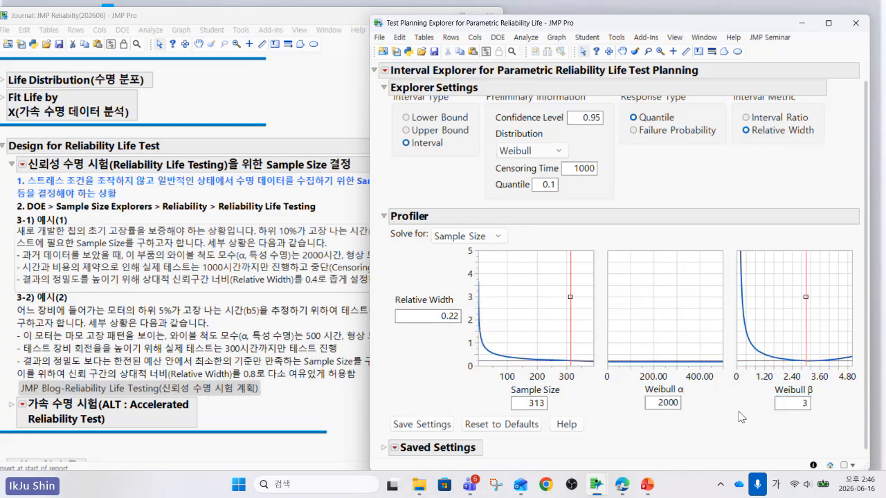
pyautogui.click(436, 319)
pyautogui.write('0.4')
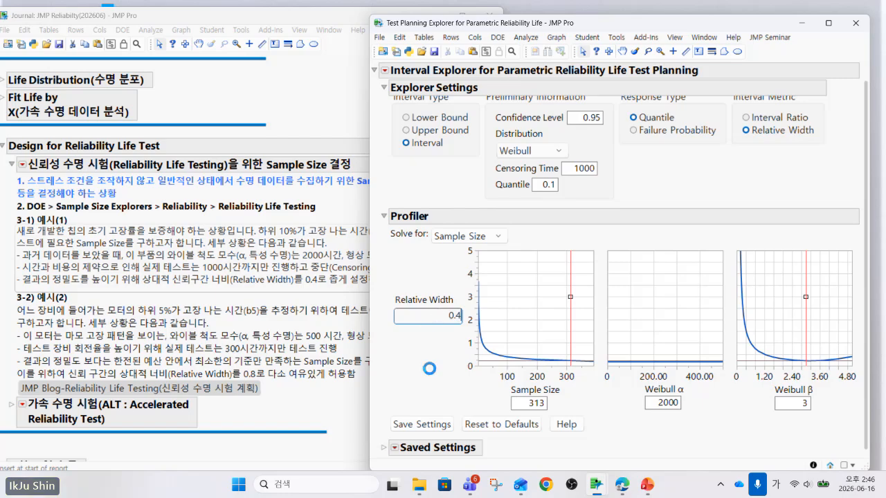
pyautogui.press('Return')
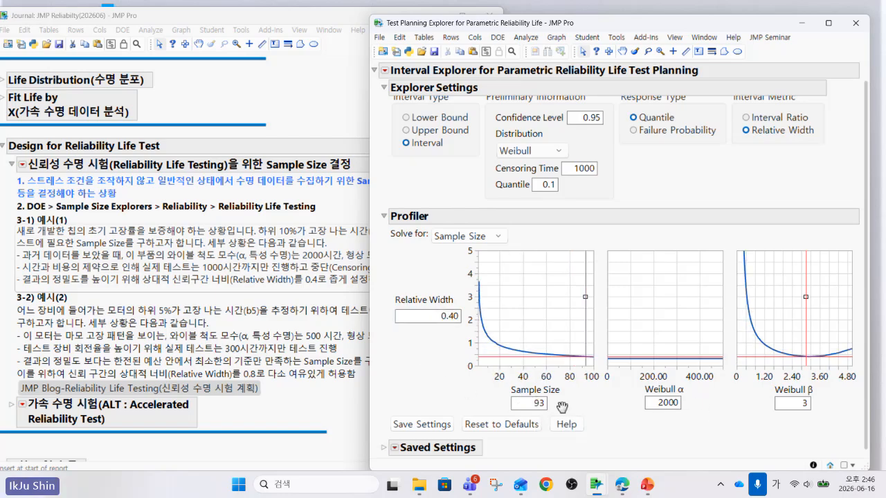
# Examine the Distribution options, the response settings and the Weibull parameters in the interval explorer.
pyautogui.scroll(1, 562, 405)
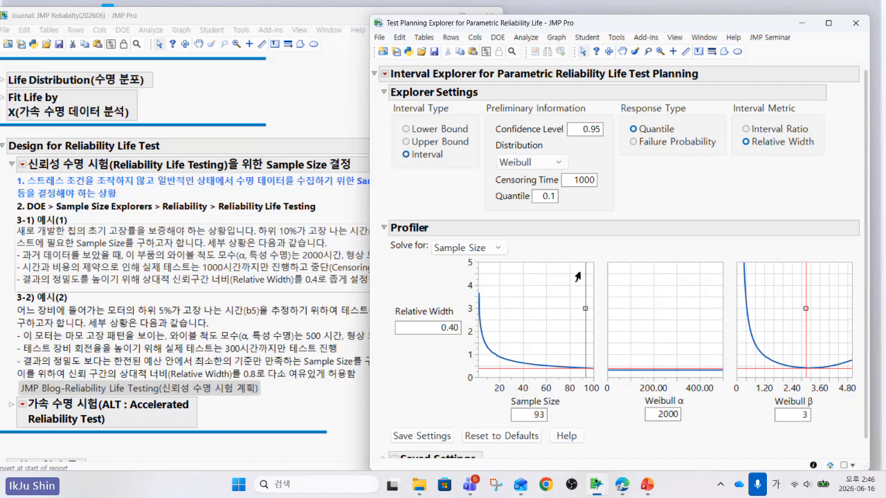
pyautogui.click(548, 164)
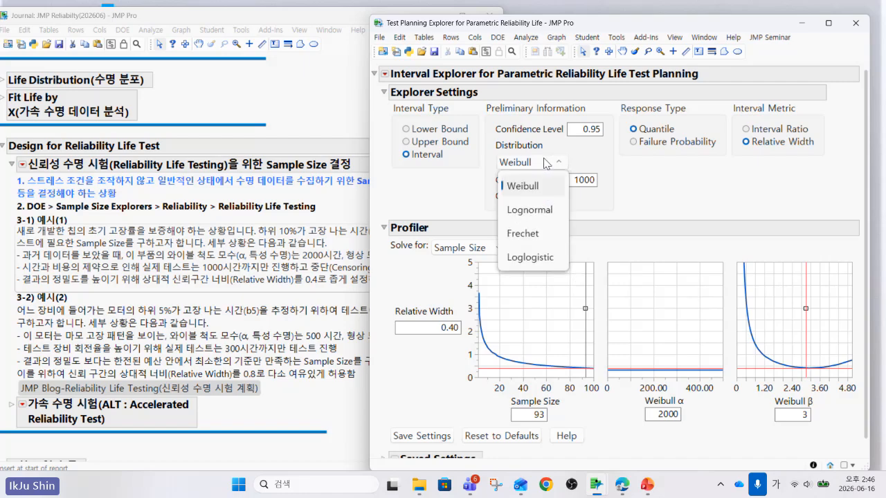
pyautogui.click(553, 170)
pyautogui.moveTo(642, 201)
pyautogui.mouseDown()
pyautogui.moveTo(568, 166)
pyautogui.moveTo(564, 182)
pyautogui.mouseUp()
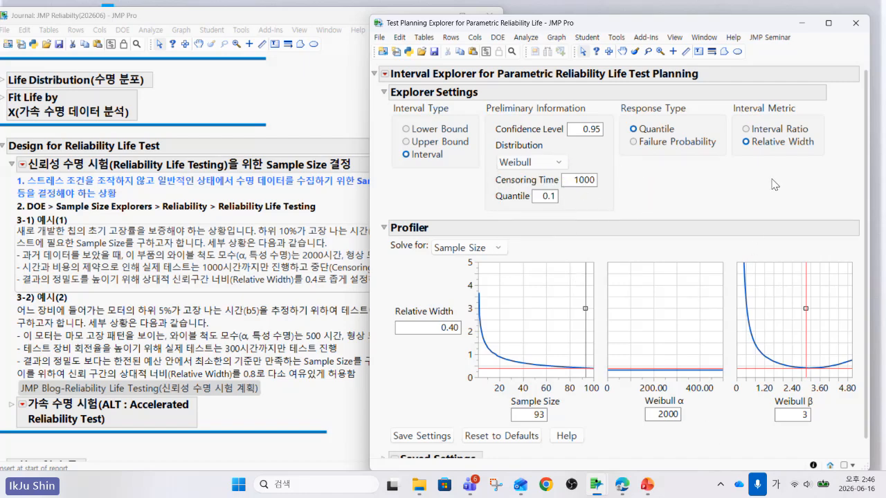
pyautogui.moveTo(774, 184)
pyautogui.mouseDown()
pyautogui.moveTo(734, 198)
pyautogui.moveTo(689, 109)
pyautogui.moveTo(758, 186)
pyautogui.mouseUp()
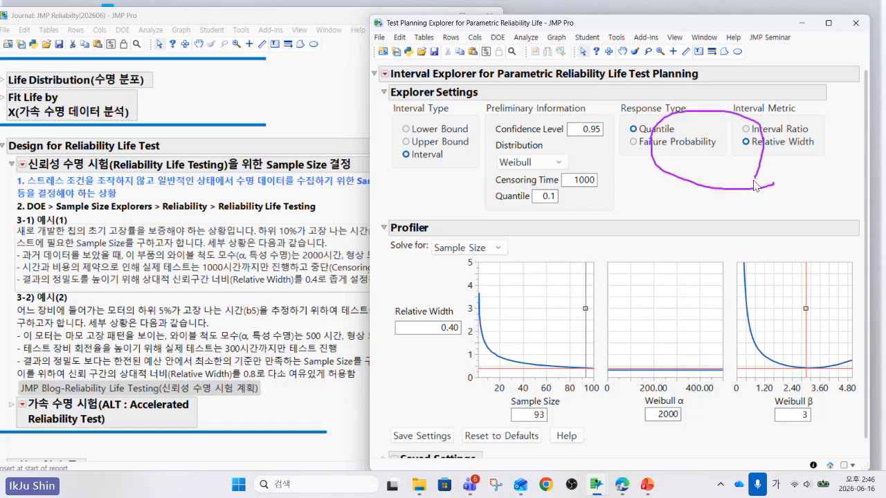
pyautogui.moveTo(634, 437)
pyautogui.mouseDown()
pyautogui.moveTo(800, 436)
pyautogui.moveTo(827, 389)
pyautogui.moveTo(649, 379)
pyautogui.moveTo(615, 434)
pyautogui.moveTo(666, 438)
pyautogui.mouseUp()
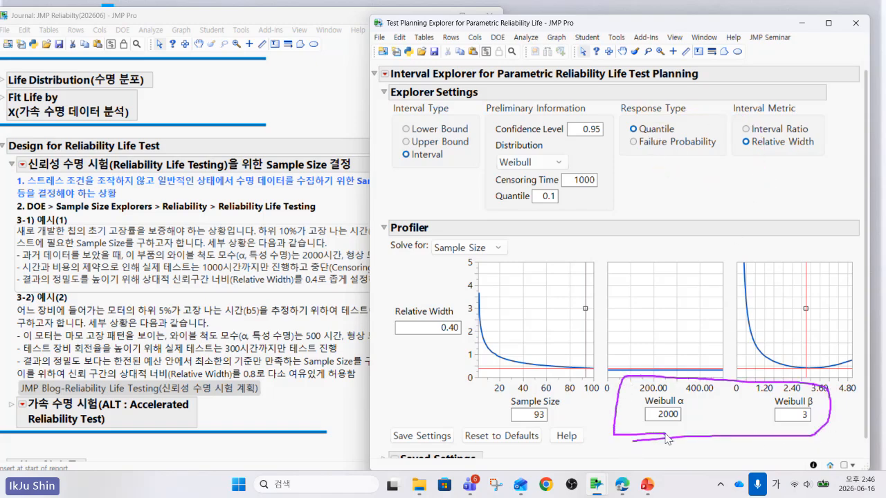
pyautogui.moveTo(450, 401)
pyautogui.mouseDown()
pyautogui.moveTo(454, 386)
pyautogui.moveTo(564, 410)
pyautogui.moveTo(504, 429)
pyautogui.mouseUp()
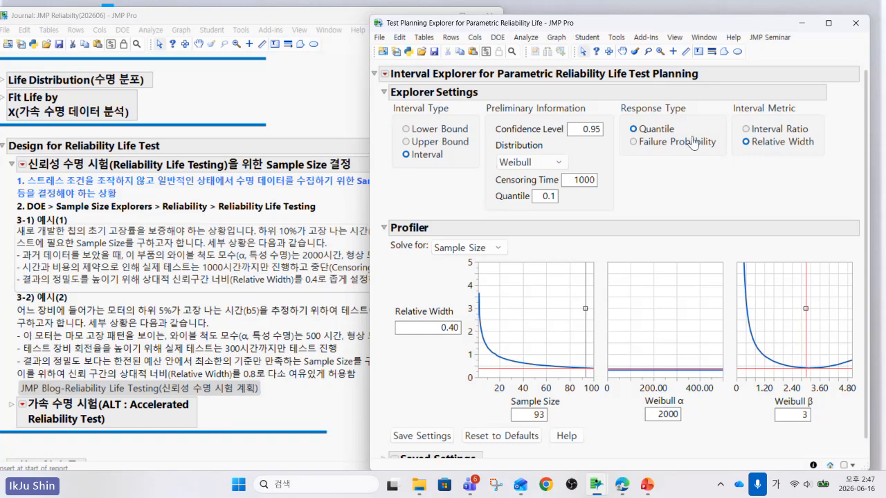
# Close the test planning explorer, collapse the journal's sample size section and expand the accelerated life test (ALT) section to read its example conditions.
pyautogui.click(856, 22)
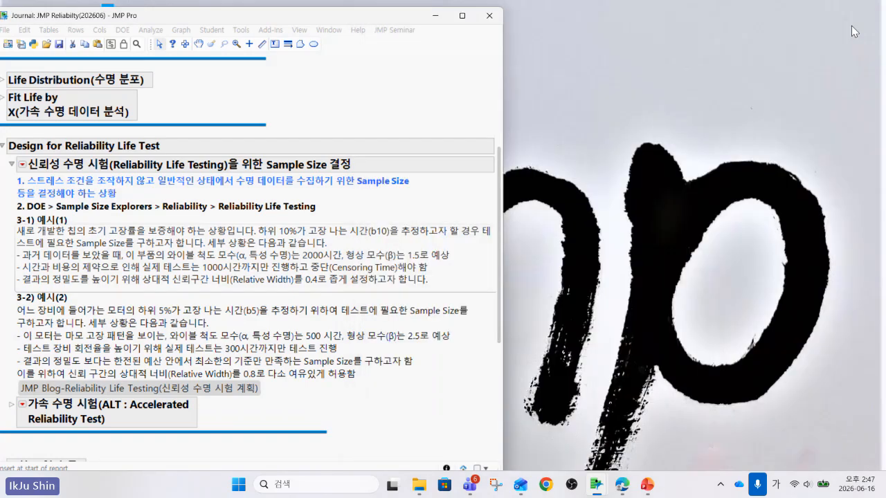
pyautogui.click(405, 401)
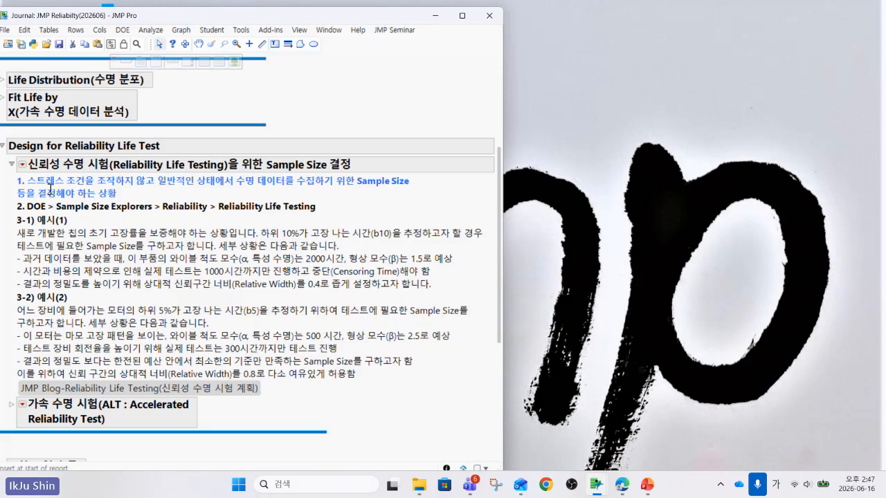
pyautogui.click(12, 165)
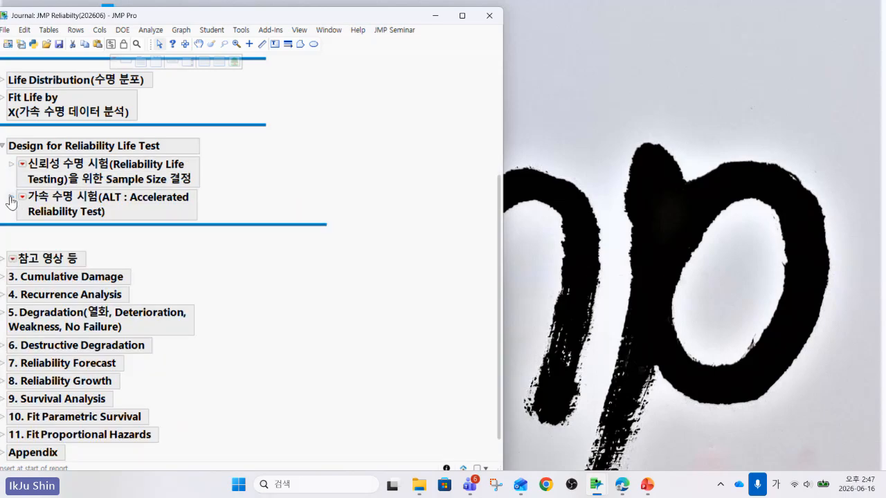
pyautogui.click(11, 199)
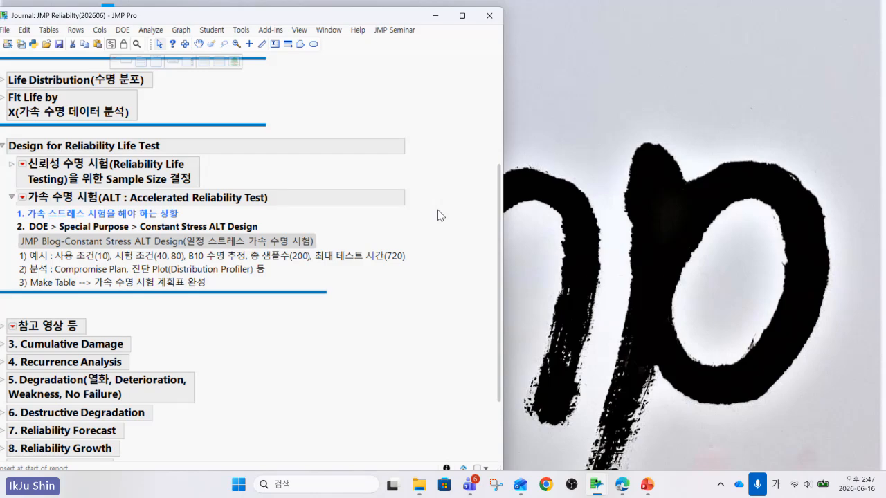
pyautogui.click(245, 223)
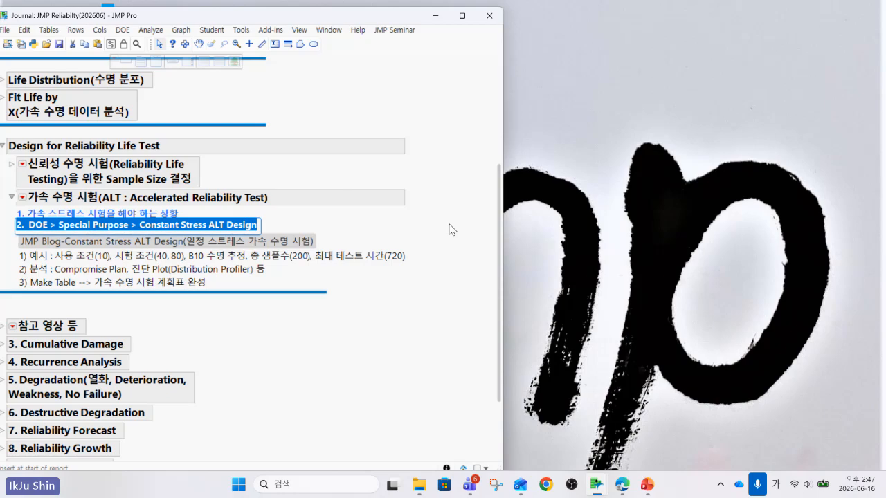
pyautogui.click(365, 231)
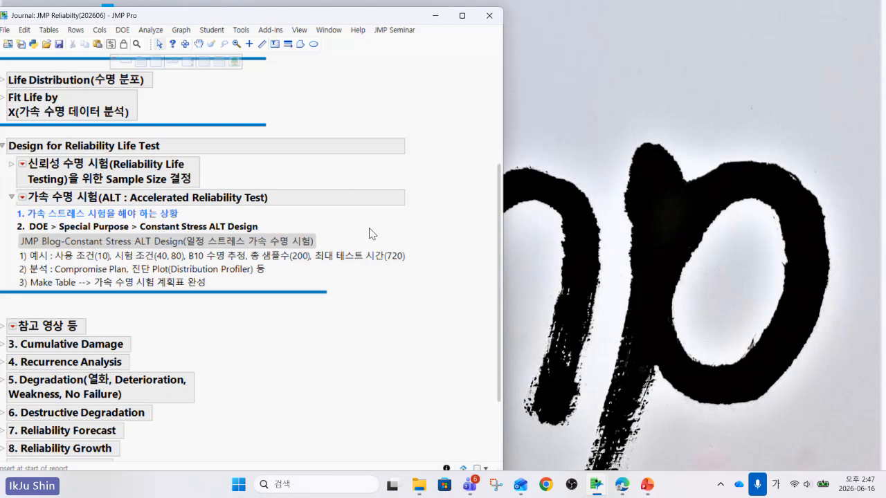
pyautogui.click(375, 255)
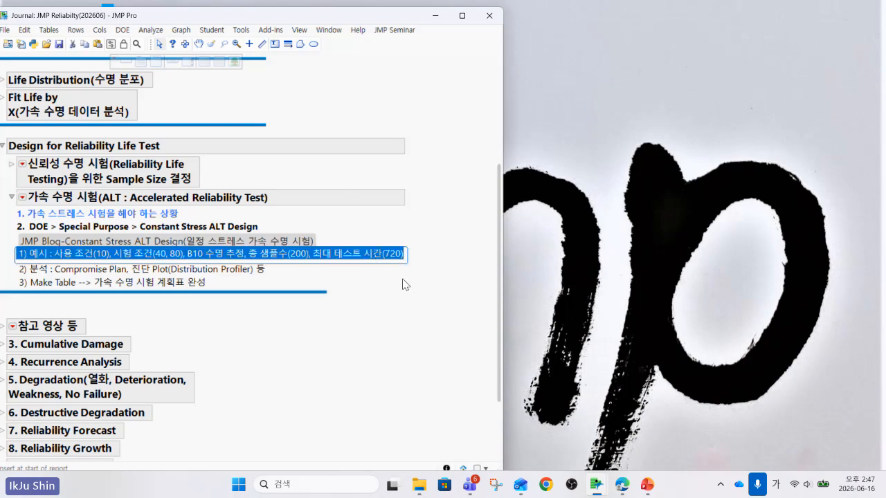
pyautogui.click(443, 333)
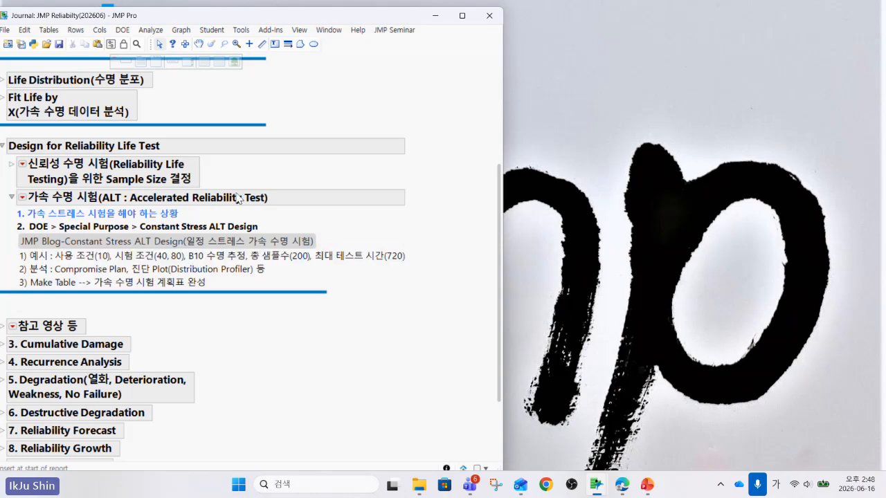
# Open a new Constant Stress ALT Design and place its window so the journal's example stays readable.
pyautogui.click(227, 226)
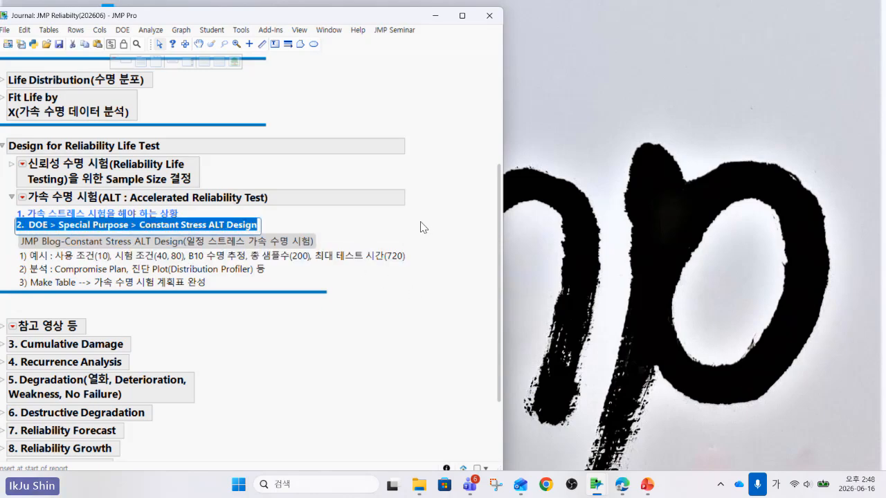
pyautogui.click(122, 30)
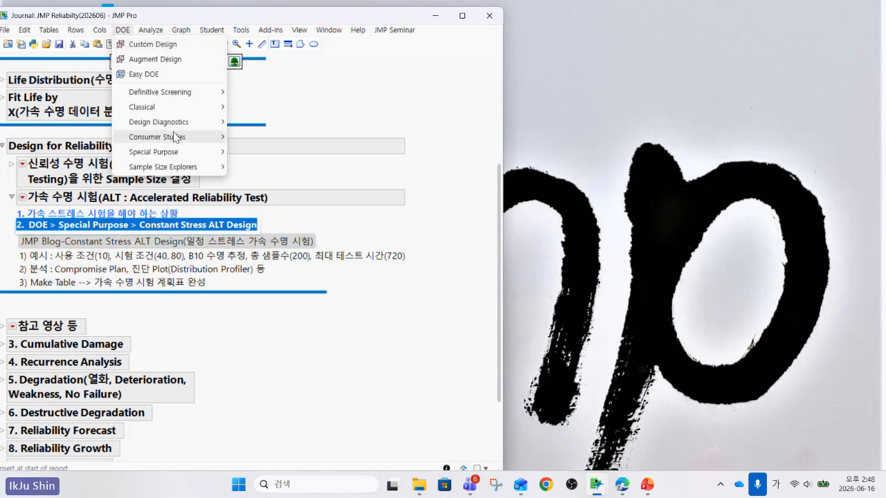
pyautogui.moveTo(178, 151)
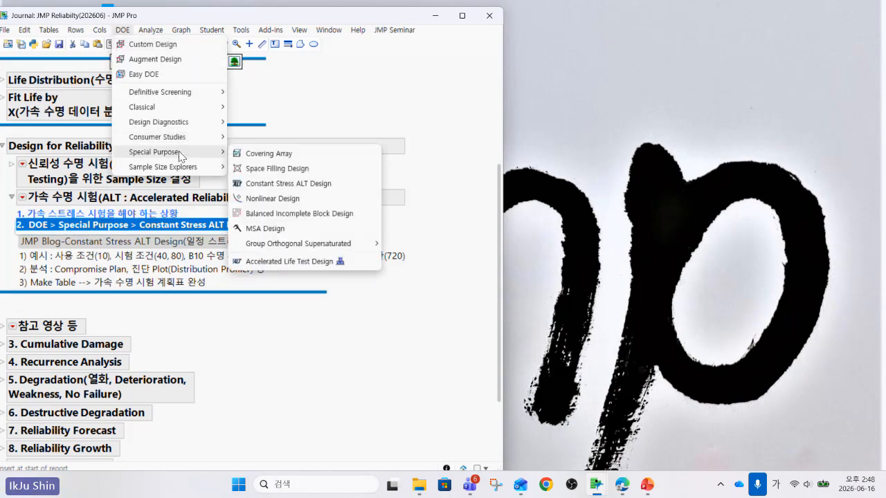
pyautogui.click(287, 184)
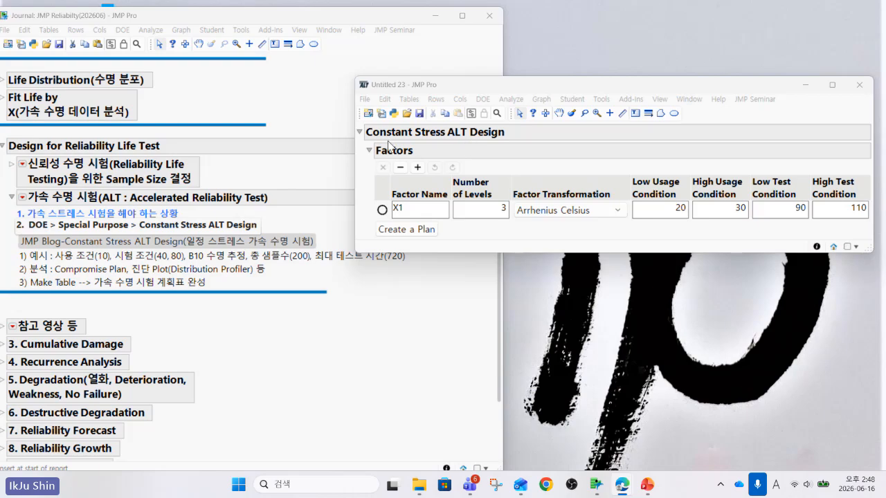
pyautogui.moveTo(493, 89); pyautogui.dragTo(472, 89)
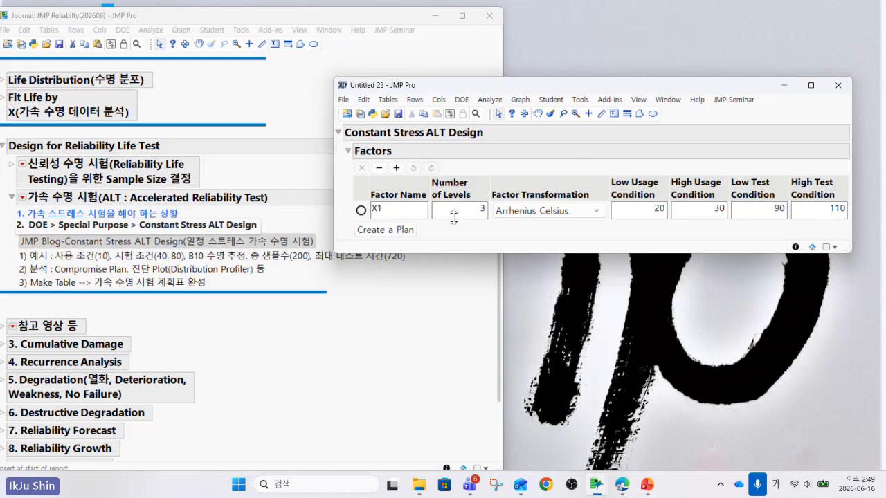
pyautogui.moveTo(543, 89); pyautogui.dragTo(515, 61)
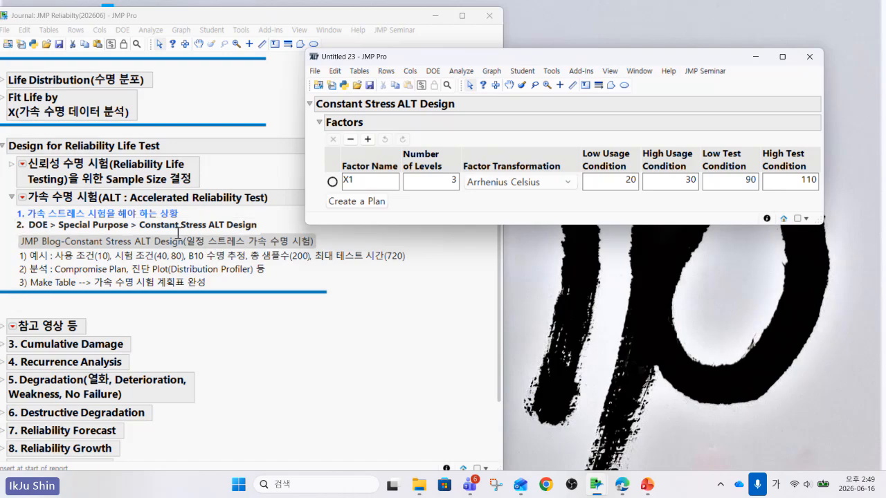
# Rename the design factor X1 as 온도.
pyautogui.moveTo(351, 179); pyautogui.dragTo(397, 180)
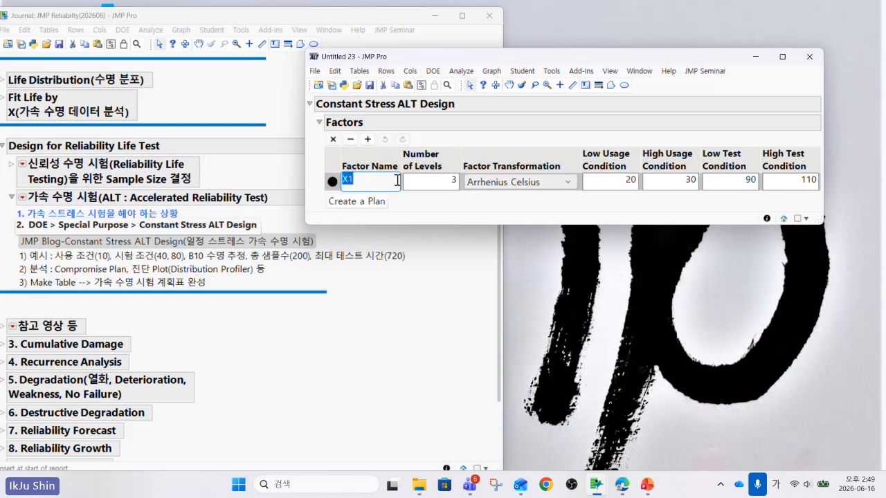
pyautogui.write('DHSE')
pyautogui.press('BackSpace')
pyautogui.press('BackSpace')
pyautogui.press('BackSpace')
pyautogui.press('BackSpace')
pyautogui.write('온도')
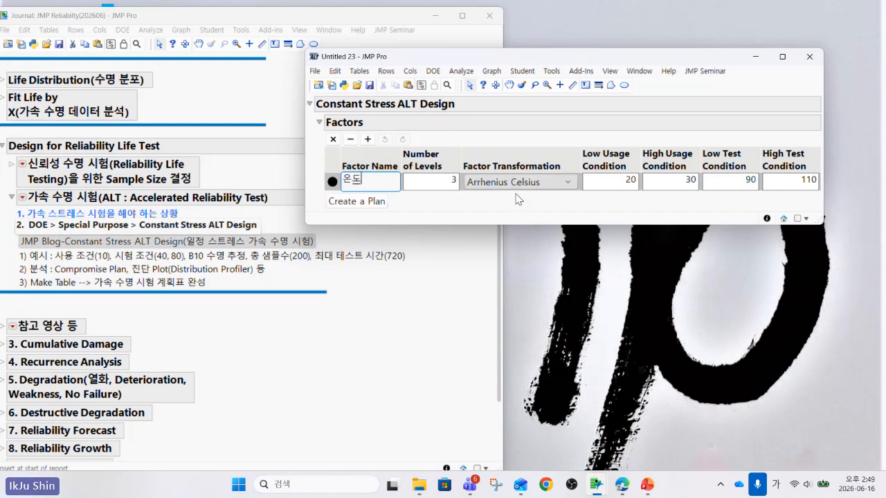
# Set both the Low and High Usage Condition of the 온도 factor to 10.
pyautogui.doubleClick(620, 179)
pyautogui.write('10')
pyautogui.doubleClick(668, 181)
pyautogui.press('BackSpace')
pyautogui.write('10')
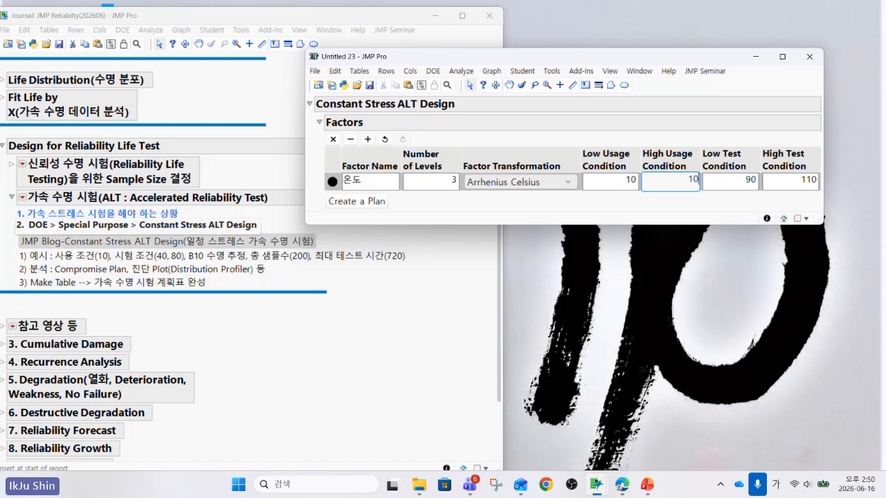
# Set the 온도 factor's Low Test Condition to 40 and High Test Condition to 80.
pyautogui.doubleClick(726, 180)
pyautogui.write('40')
pyautogui.doubleClick(792, 180)
pyautogui.write('80')
pyautogui.click(731, 214)
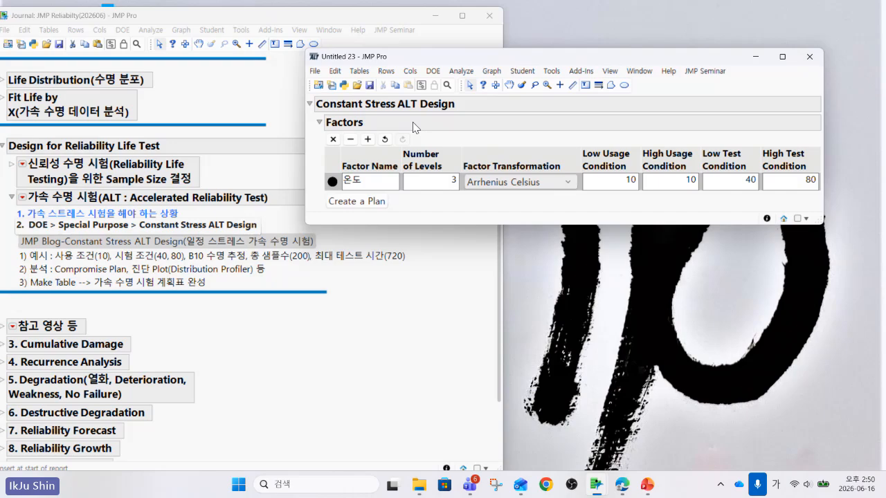
# Create a plan for the 온도 factor with the Arrhenius Celsius transformation.
pyautogui.moveTo(500, 204); pyautogui.dragTo(544, 177)
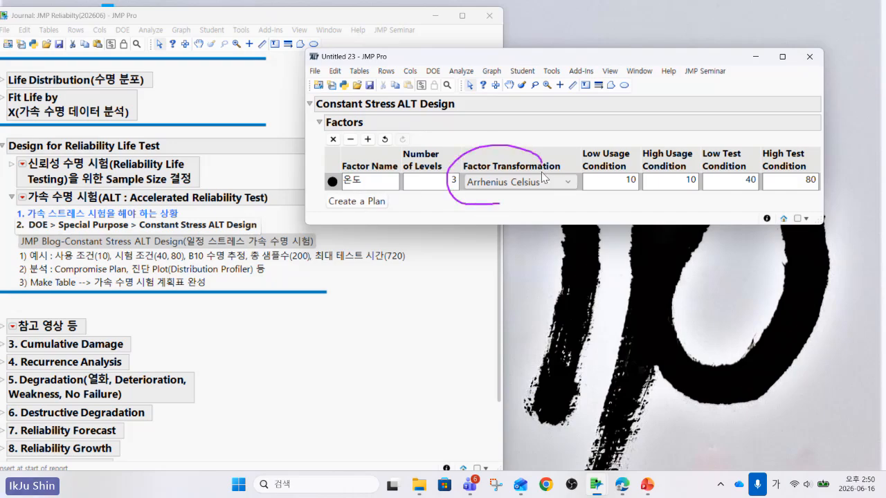
pyautogui.click(379, 207)
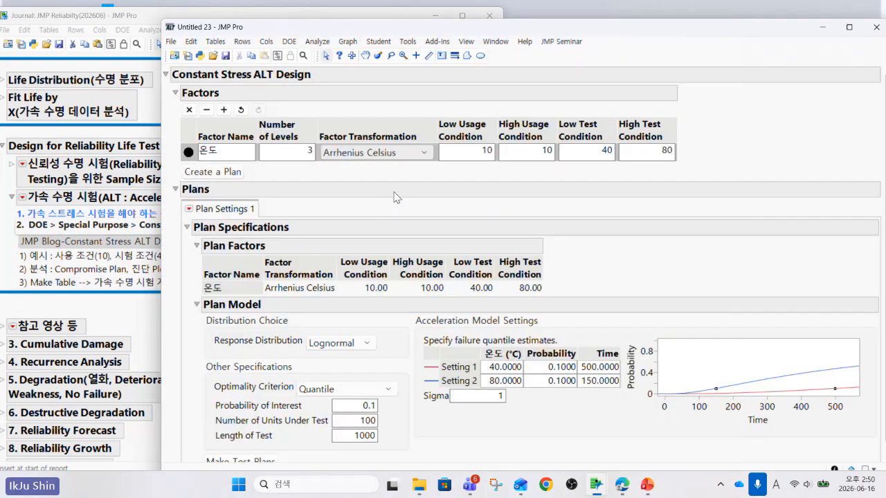
pyautogui.moveTo(356, 34); pyautogui.dragTo(446, 34)
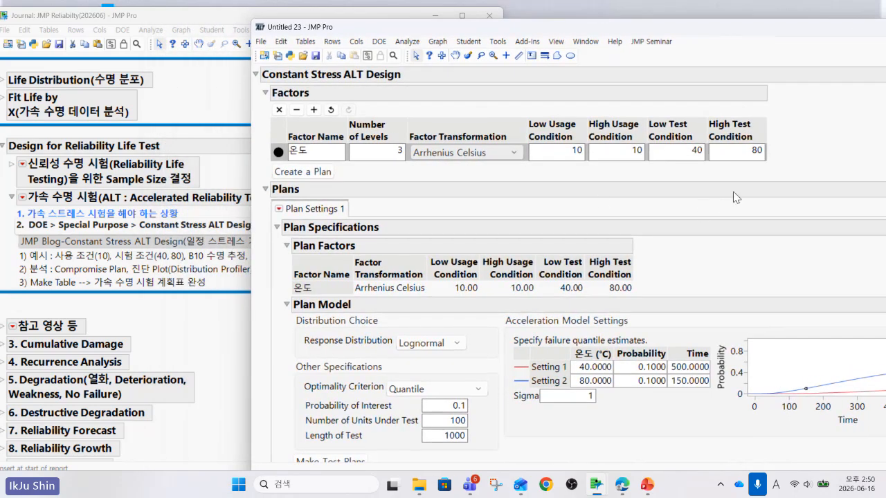
pyautogui.scroll(-1, 736, 198)
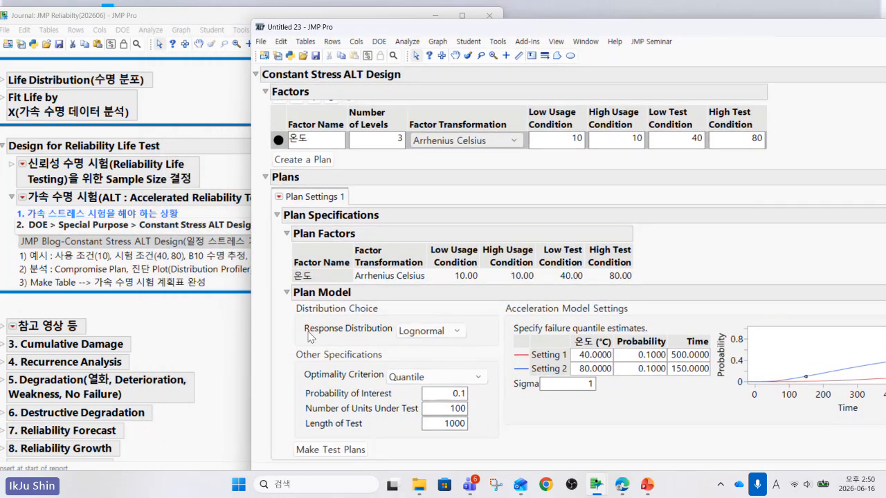
# Set the plan's Response Distribution to Weibull, keeping the Quantile criterion and a Probability of Interest of 0.1.
pyautogui.click(440, 333)
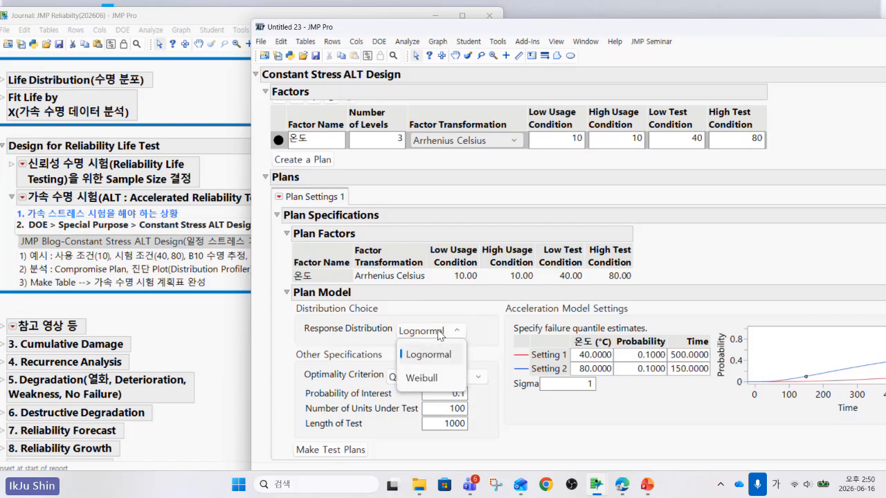
pyautogui.click(435, 379)
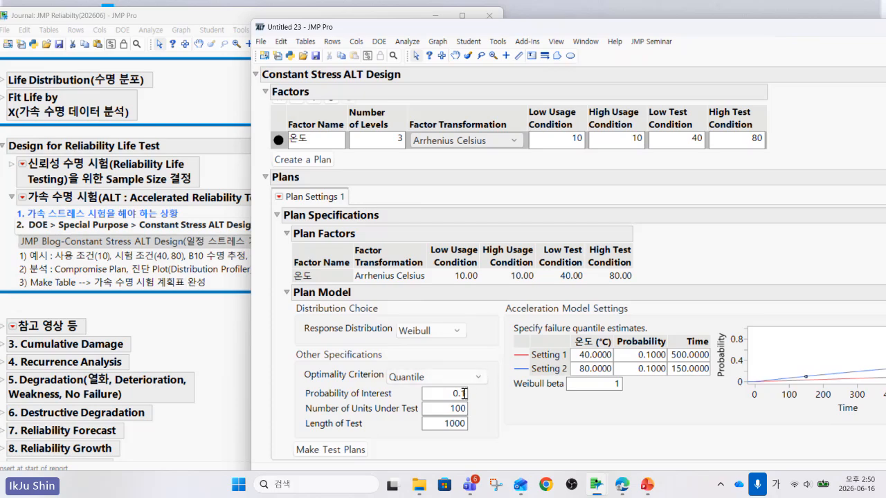
pyautogui.click(464, 394)
pyautogui.click(489, 406)
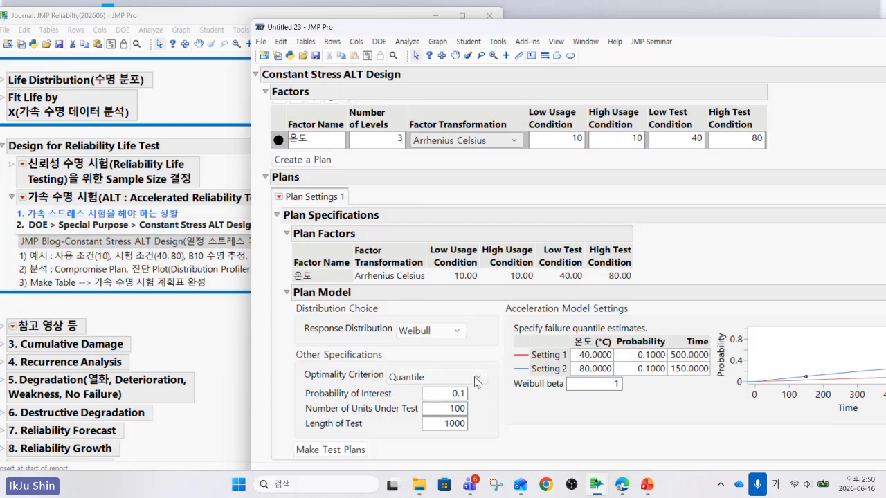
pyautogui.click(477, 381)
pyautogui.click(477, 380)
# Move the design window aside to read the example's total sample count and maximum test time in the journal.
pyautogui.moveTo(322, 29); pyautogui.dragTo(497, 36)
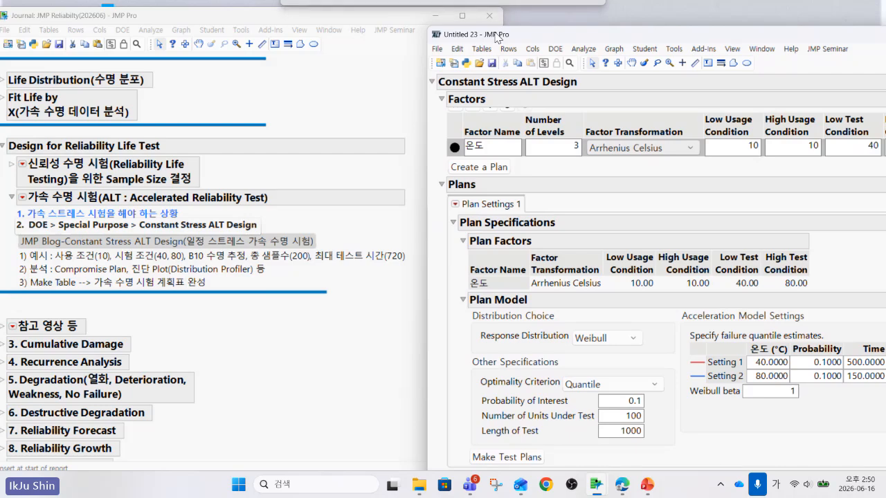
pyautogui.doubleClick(497, 35)
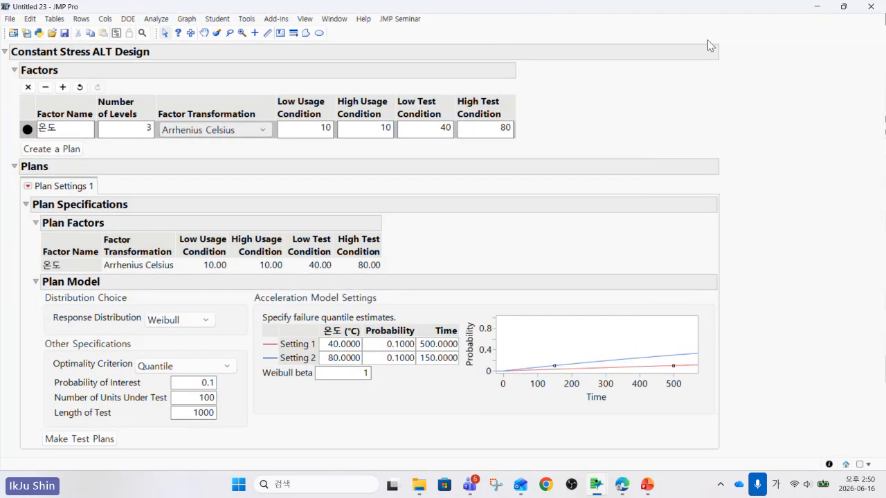
pyautogui.click(843, 14)
pyautogui.moveTo(433, 18); pyautogui.dragTo(413, 35)
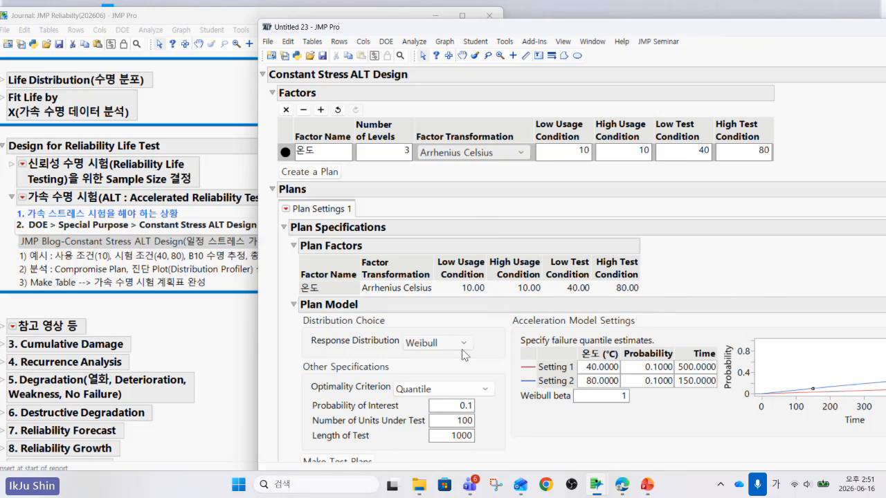
# Set the plan's Number of Units Under Test to 200 and Length of Test to 720.
pyautogui.doubleClick(471, 420)
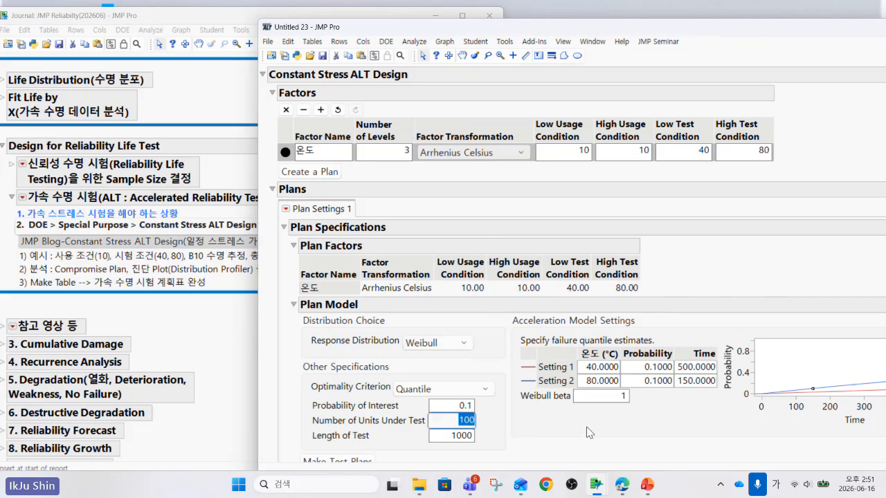
pyautogui.write('200')
pyautogui.doubleClick(472, 436)
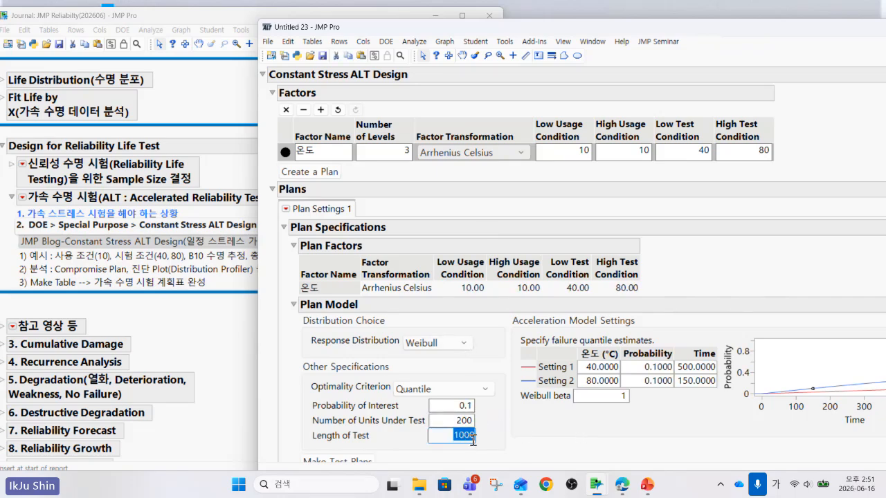
pyautogui.write('720')
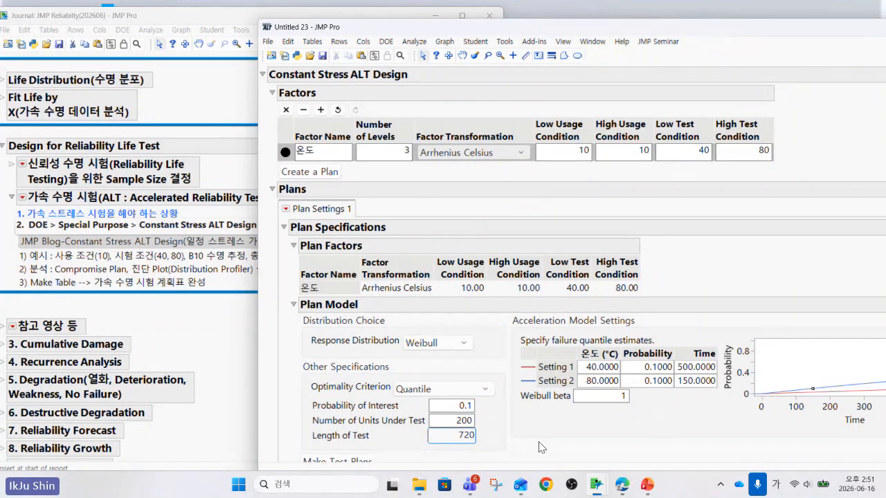
pyautogui.click(599, 451)
pyautogui.scroll(-1, 599, 452)
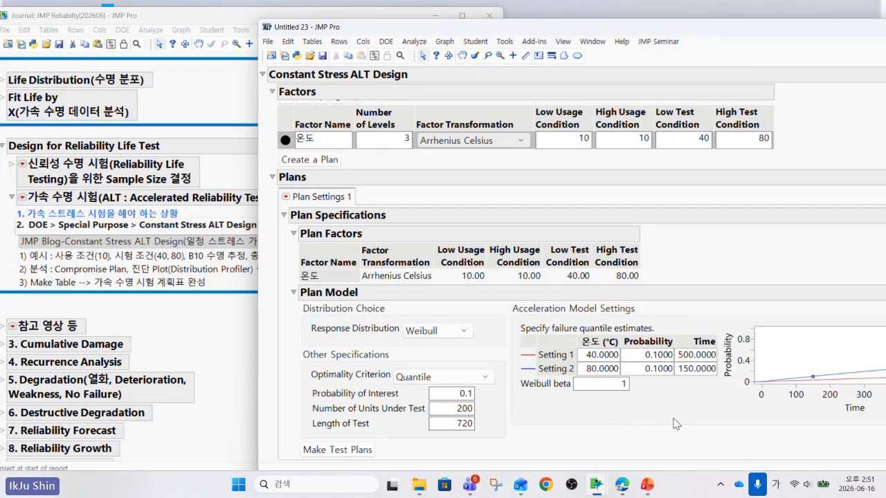
# Enter a Weibull beta of 1 in the acceleration model settings and make the test plans.
pyautogui.moveTo(640, 424)
pyautogui.mouseDown()
pyautogui.moveTo(515, 397)
pyautogui.moveTo(533, 278)
pyautogui.moveTo(696, 286)
pyautogui.moveTo(728, 377)
pyautogui.moveTo(658, 411)
pyautogui.mouseUp()
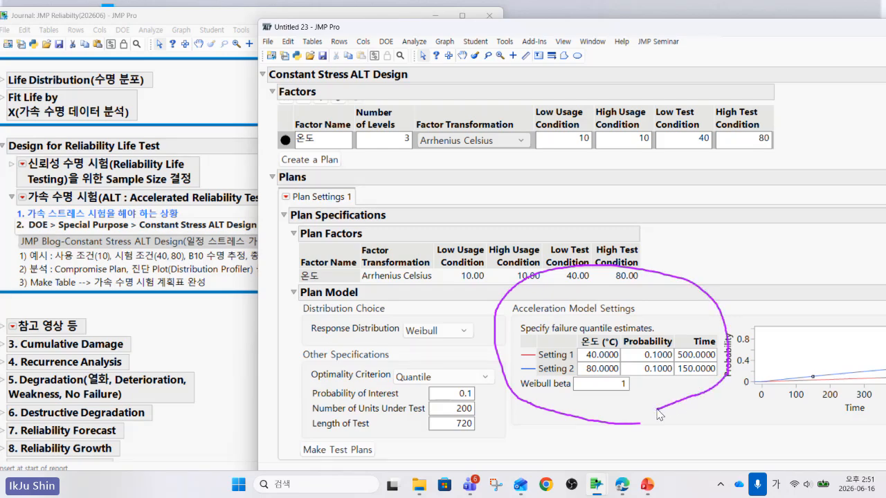
pyautogui.press('Escape')
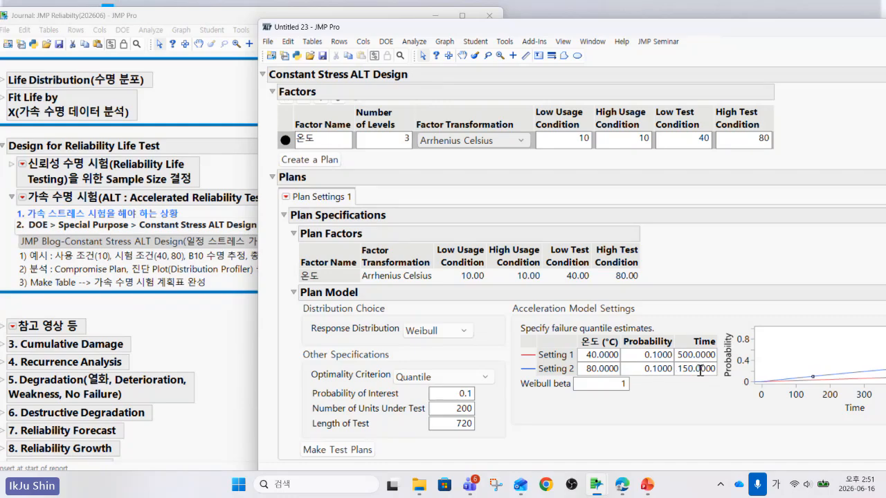
pyautogui.click(659, 369)
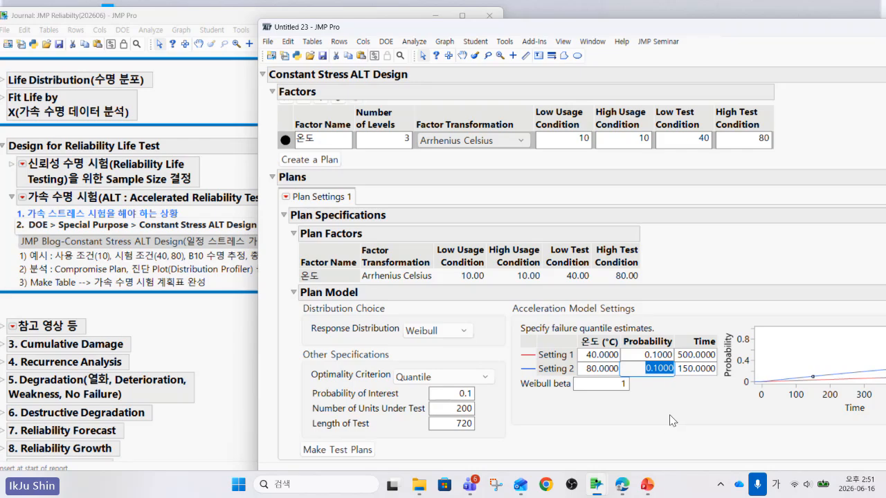
pyautogui.click(616, 383)
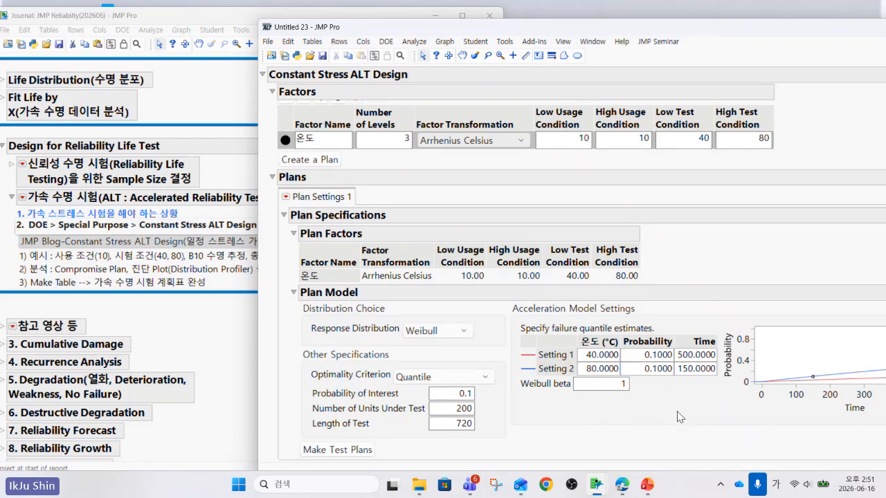
pyautogui.write('1')
pyautogui.click(357, 454)
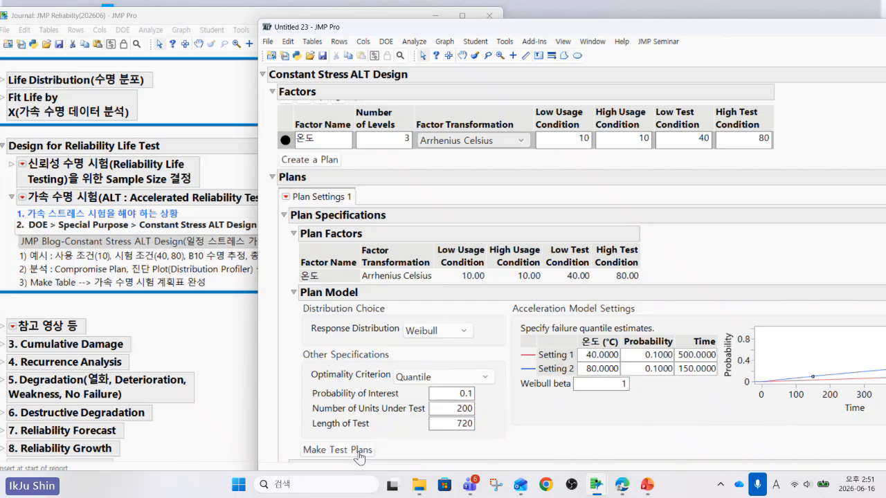
pyautogui.scroll(-3, 378, 430)
pyautogui.scroll(-2, 378, 430)
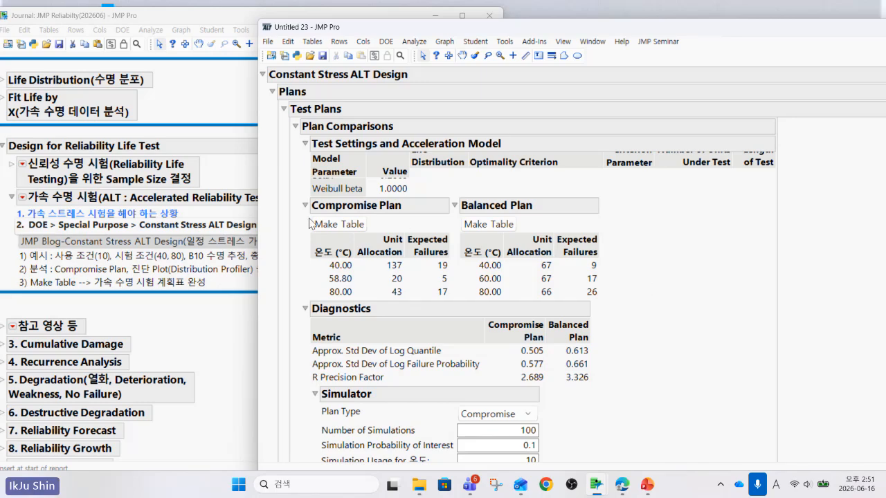
# Compare the unit allocation and expected failures of the Compromise and Balanced plans, along with their test settings.
pyautogui.moveTo(649, 257)
pyautogui.mouseDown()
pyautogui.moveTo(608, 206)
pyautogui.moveTo(503, 174)
pyautogui.moveTo(432, 251)
pyautogui.moveTo(564, 306)
pyautogui.moveTo(651, 274)
pyautogui.mouseUp()
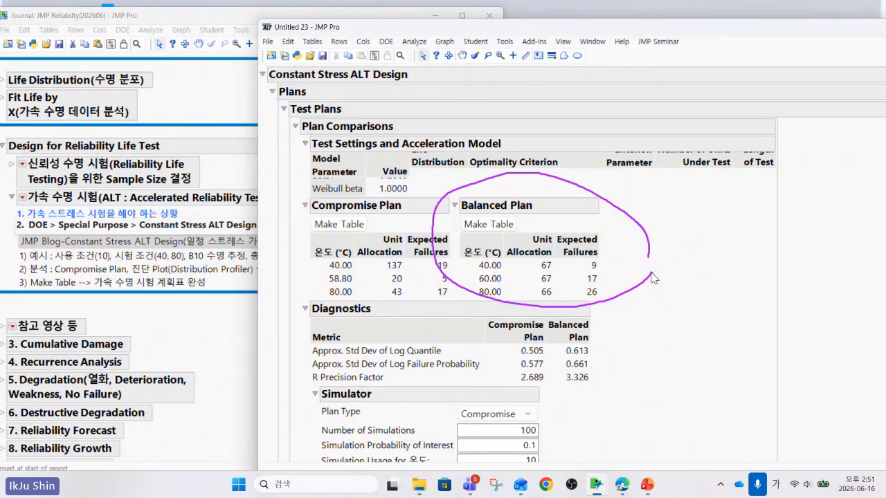
pyautogui.press('Escape')
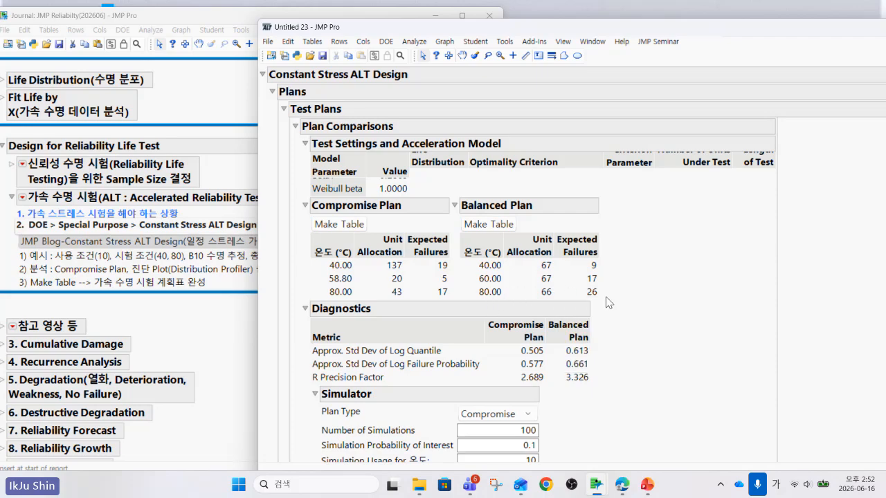
pyautogui.doubleClick(317, 293)
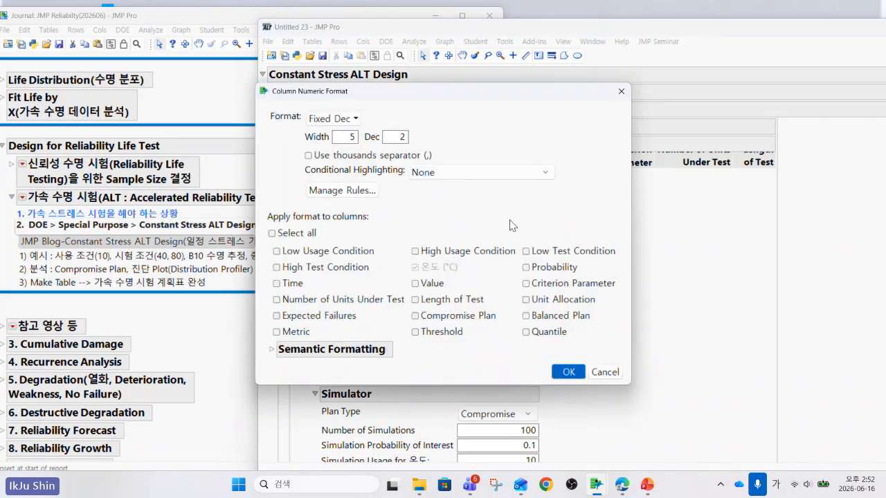
pyautogui.click(621, 91)
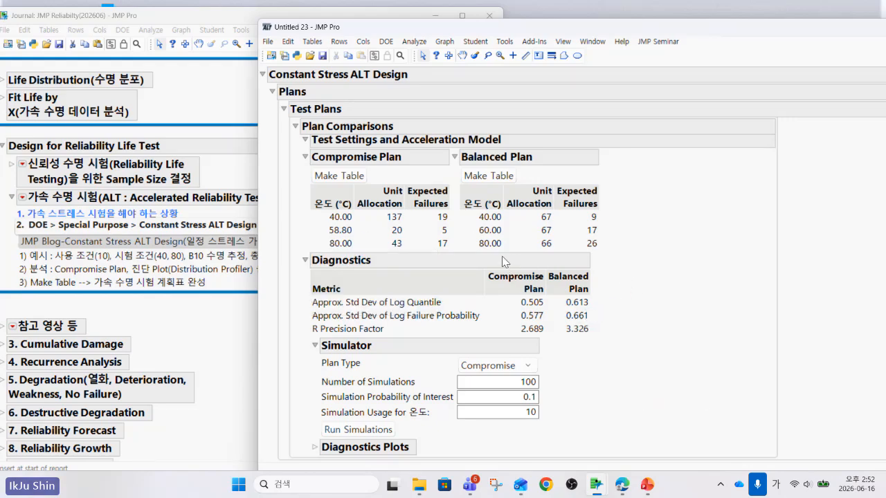
pyautogui.moveTo(296, 236)
pyautogui.mouseDown()
pyautogui.moveTo(450, 237)
pyautogui.moveTo(454, 224)
pyautogui.moveTo(315, 224)
pyautogui.moveTo(312, 235)
pyautogui.moveTo(448, 238)
pyautogui.mouseUp()
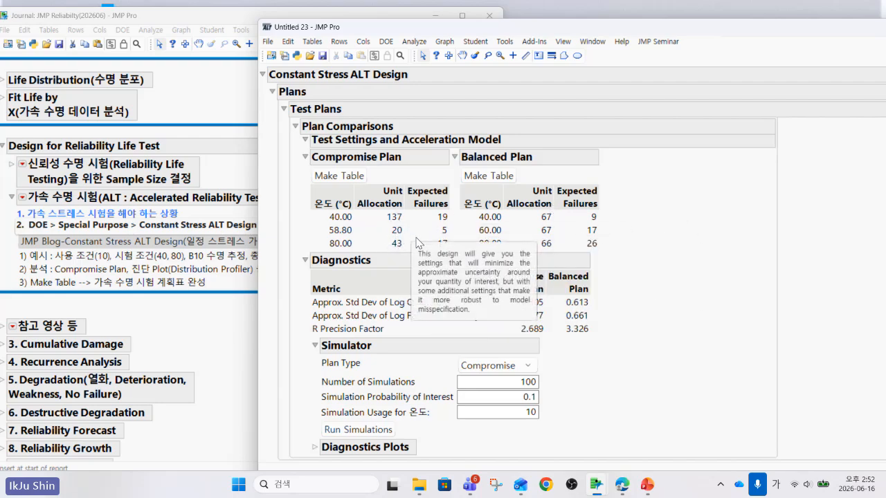
pyautogui.scroll(2, 493, 246)
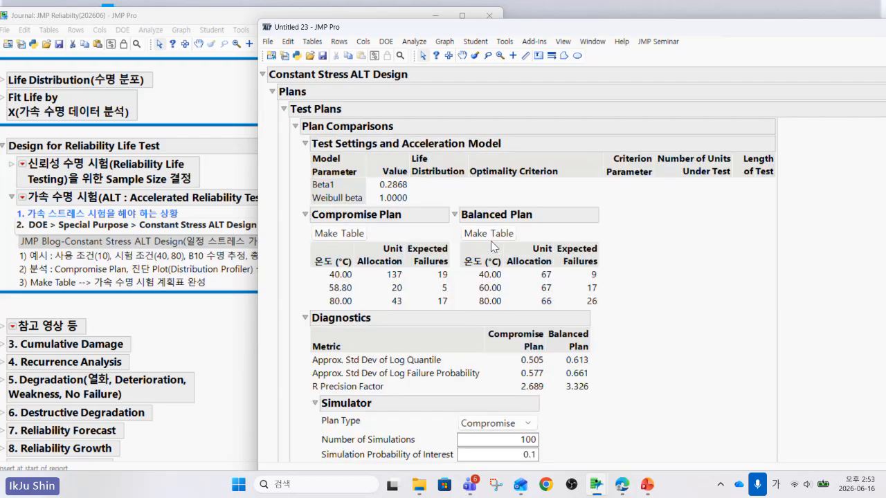
pyautogui.scroll(2, 491, 241)
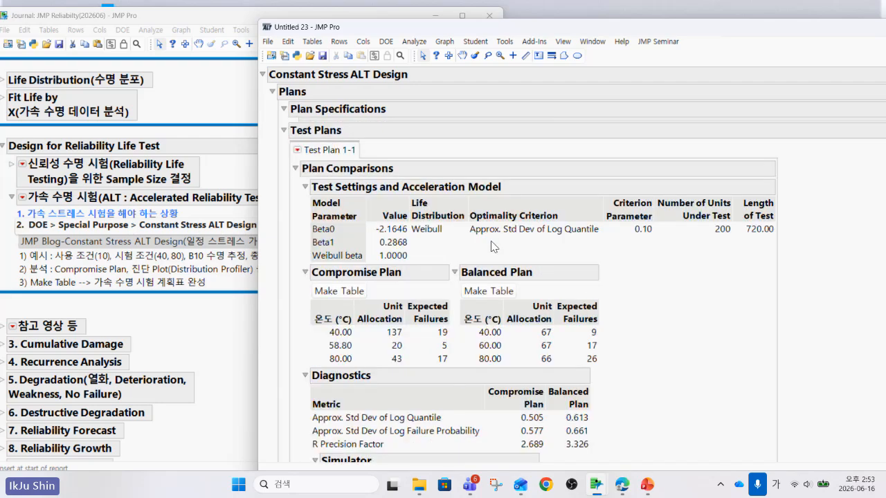
# Set the minimum proportion for the Compromise plan's middle test level to 0.15.
pyautogui.click(297, 150)
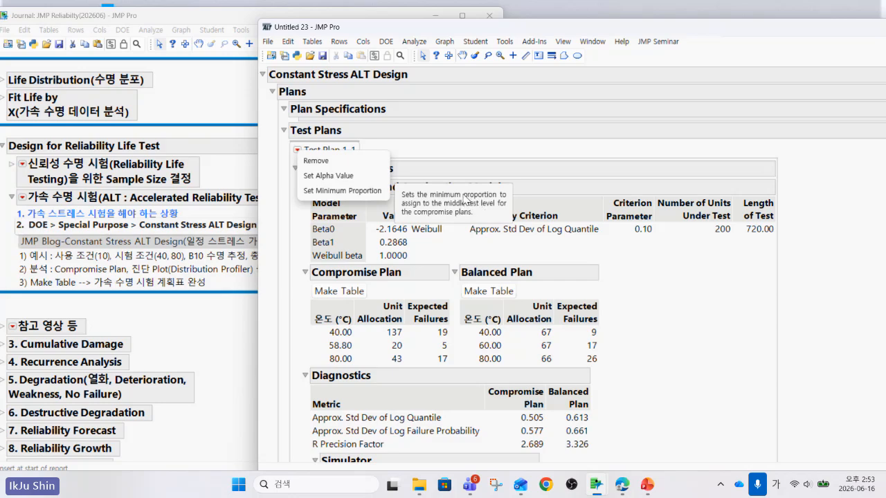
pyautogui.click(377, 191)
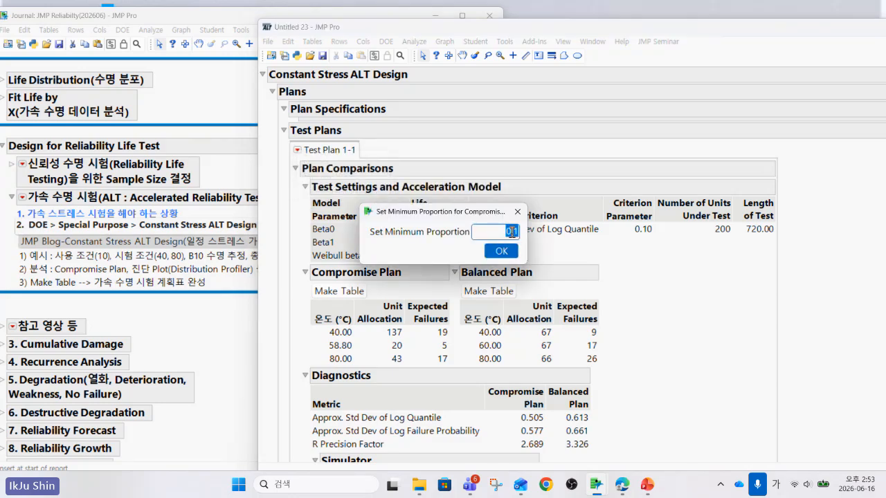
pyautogui.click(512, 233)
pyautogui.write('5')
pyautogui.click(511, 253)
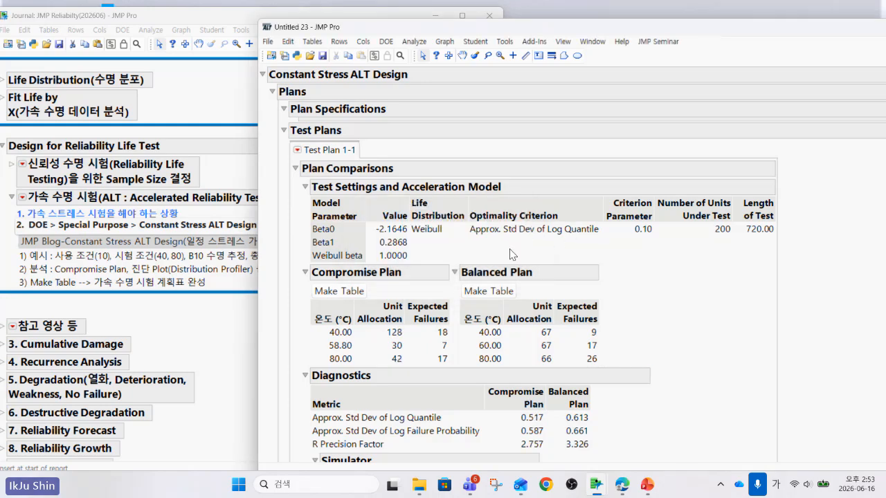
pyautogui.doubleClick(336, 356)
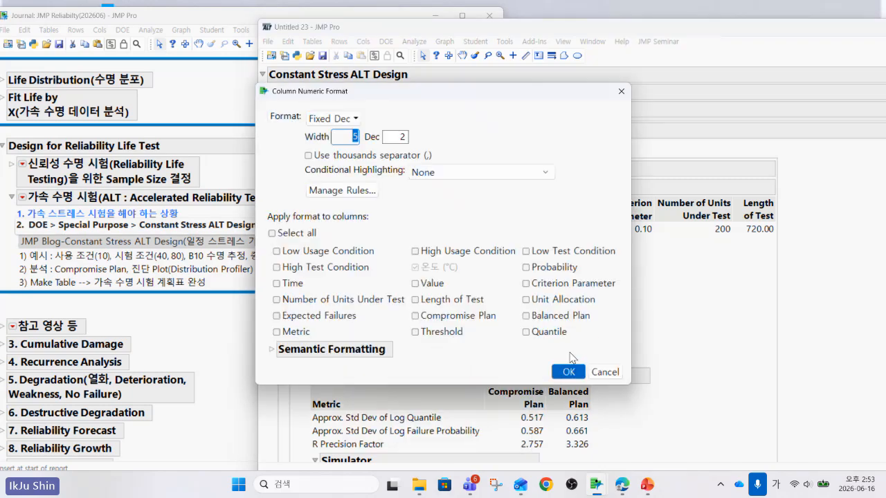
pyautogui.click(597, 374)
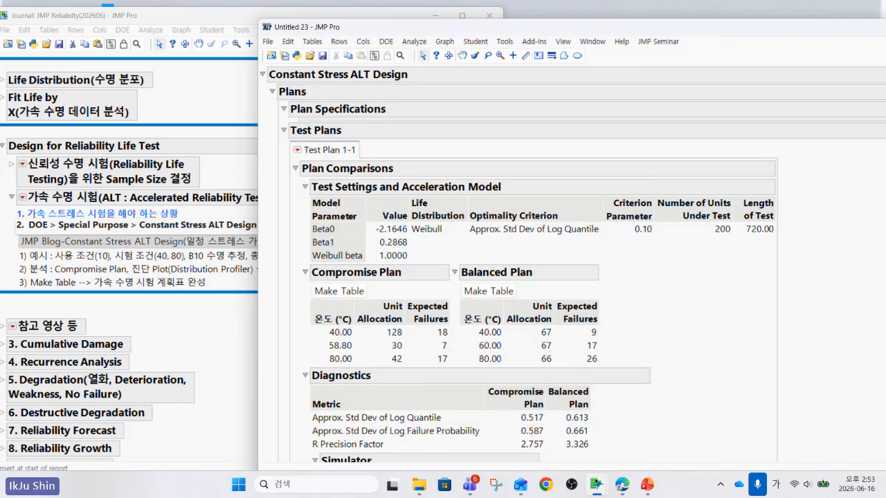
# Run the simulations for the Compromise plan and view its 95% simulated confidence band and the diagnostics plots.
pyautogui.moveTo(360, 311)
pyautogui.scroll(-3, 410, 310)
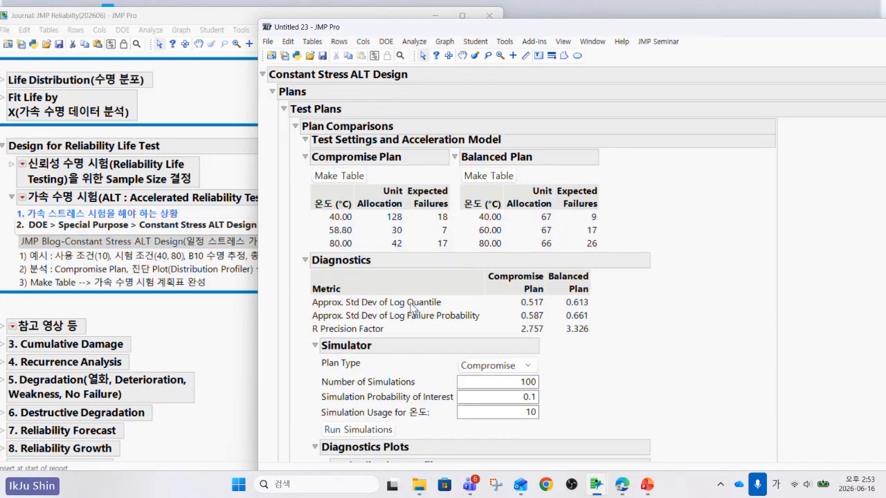
pyautogui.scroll(-3, 413, 309)
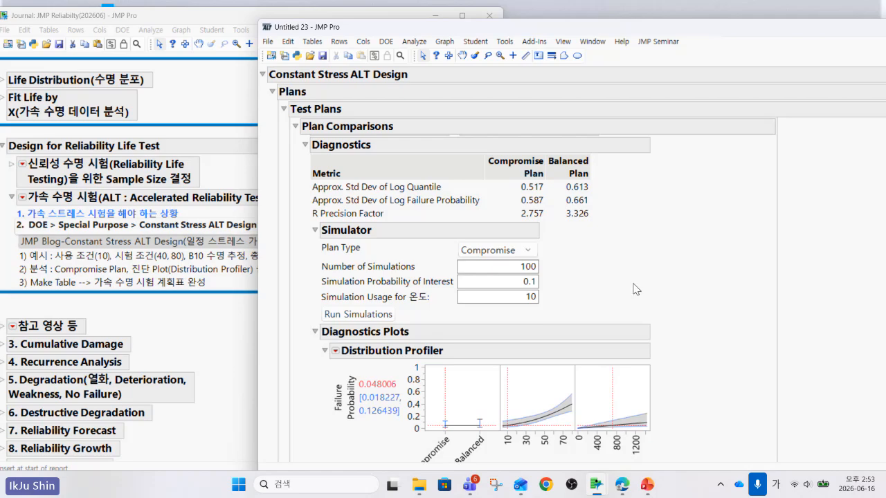
pyautogui.scroll(-2, 651, 286)
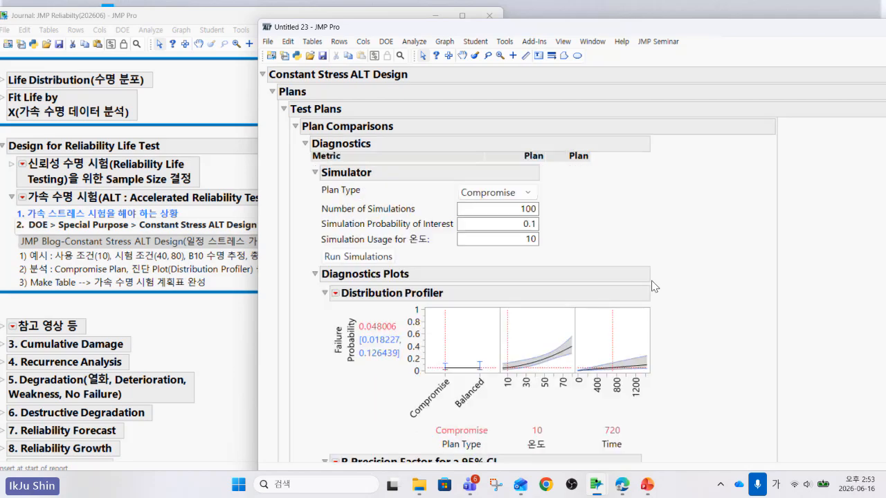
pyautogui.click(392, 262)
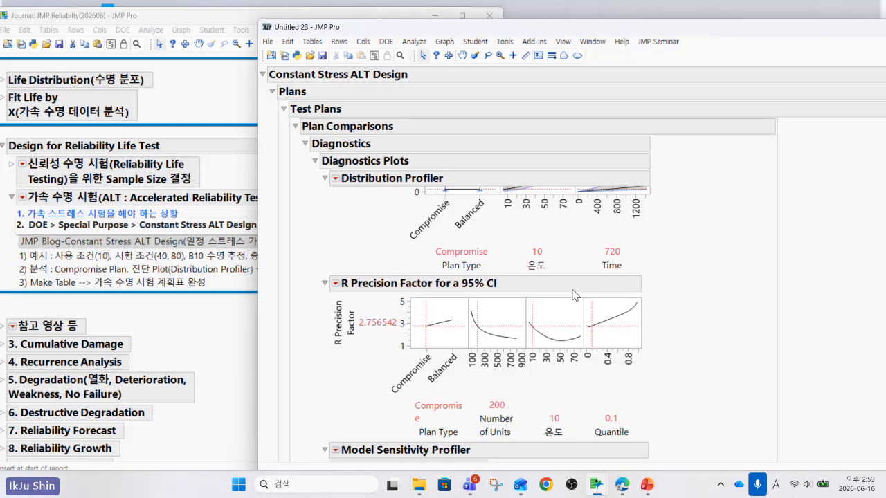
pyautogui.scroll(10, 573, 294)
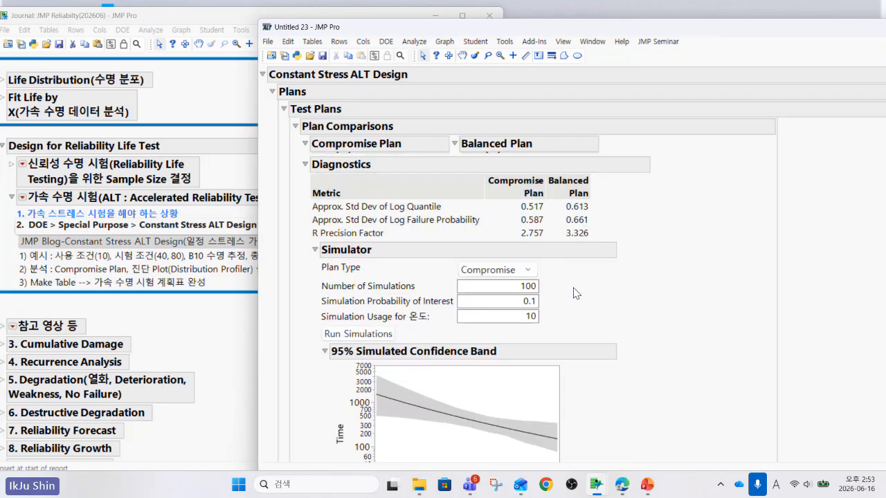
# Make a data table from the Compromise plan and show the graphs above its column headers.
pyautogui.scroll(5, 575, 293)
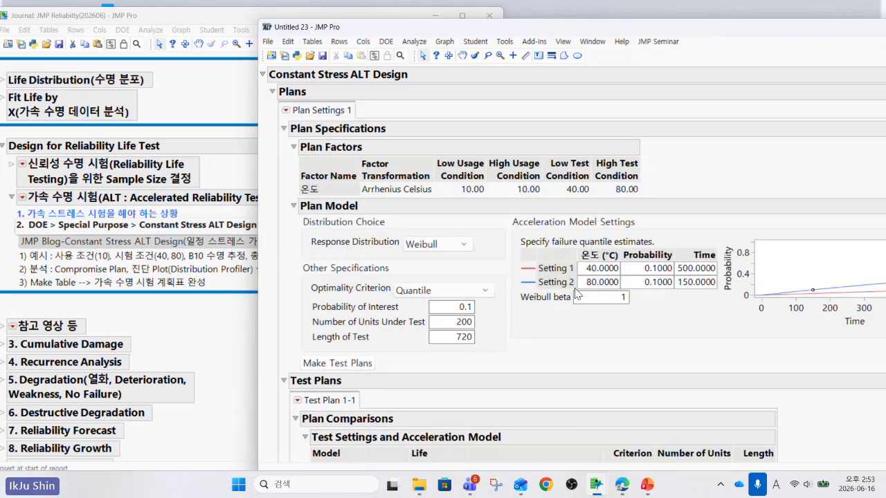
pyautogui.scroll(-3, 574, 293)
pyautogui.scroll(-2, 575, 293)
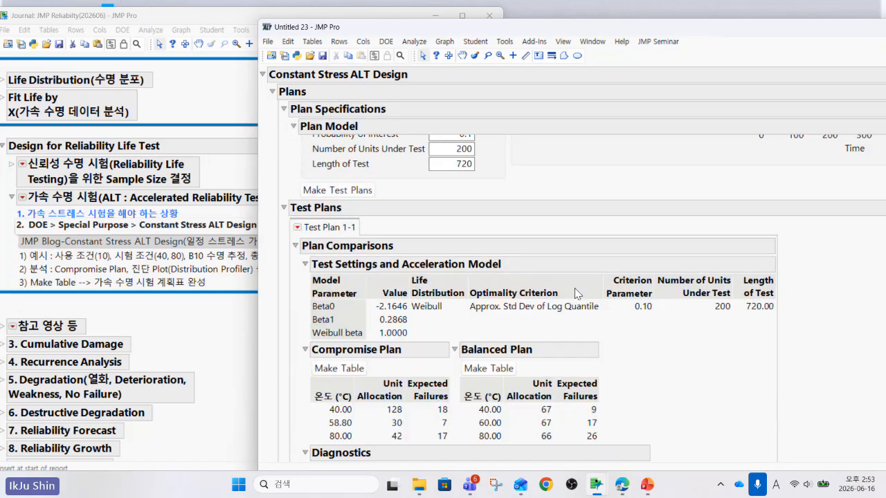
pyautogui.scroll(-4, 574, 288)
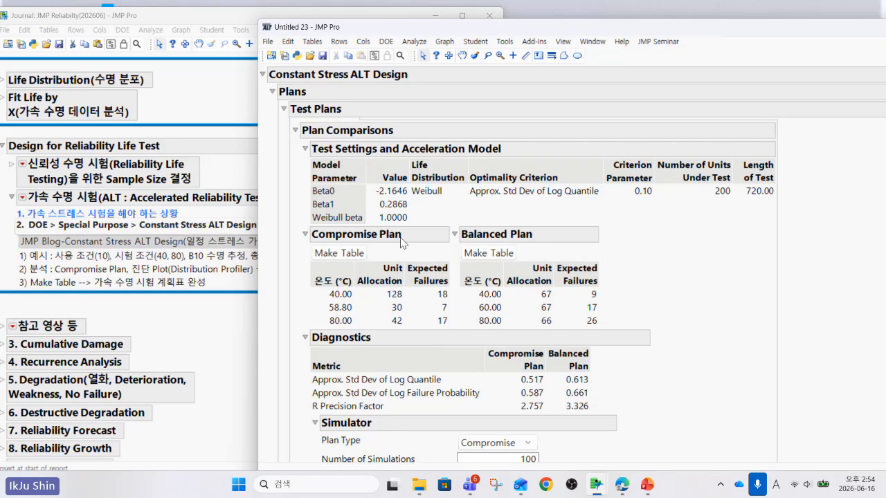
pyautogui.click(356, 262)
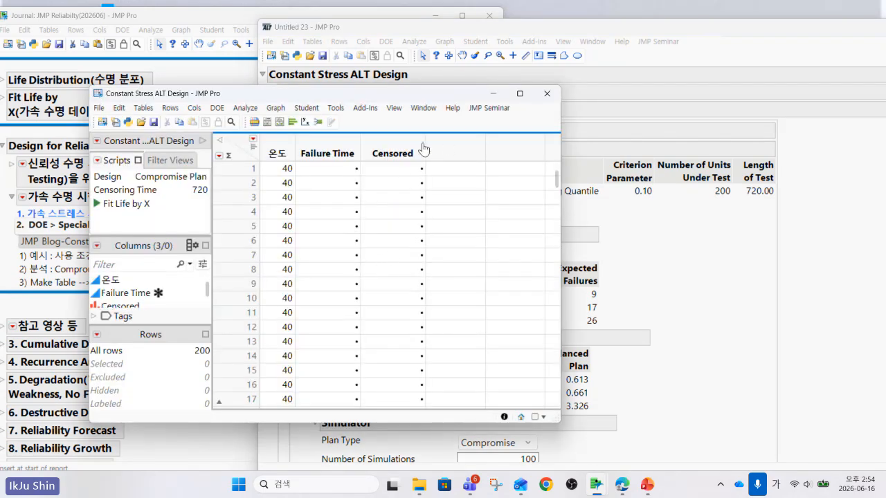
pyautogui.click(254, 146)
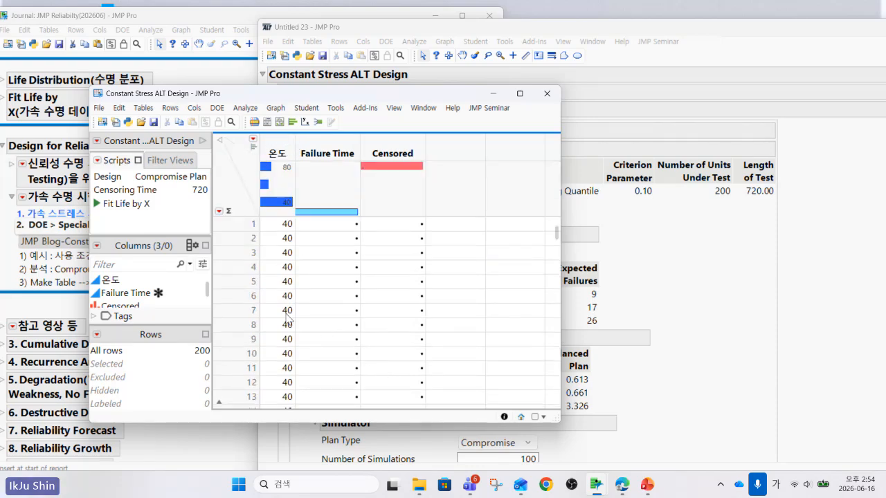
# Review the test table's 온도, Failure Time and Censored columns and locate the Fit Life by X analysis under Reliability and Survival.
pyautogui.click(275, 153)
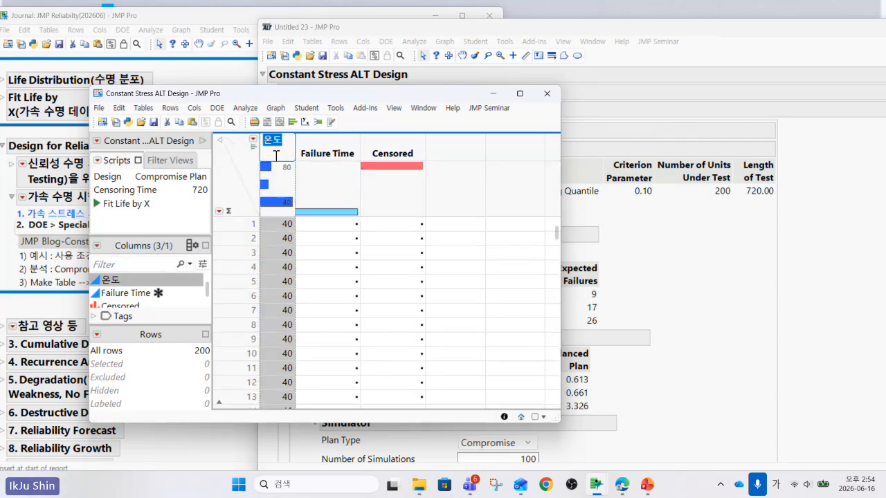
pyautogui.click(326, 148)
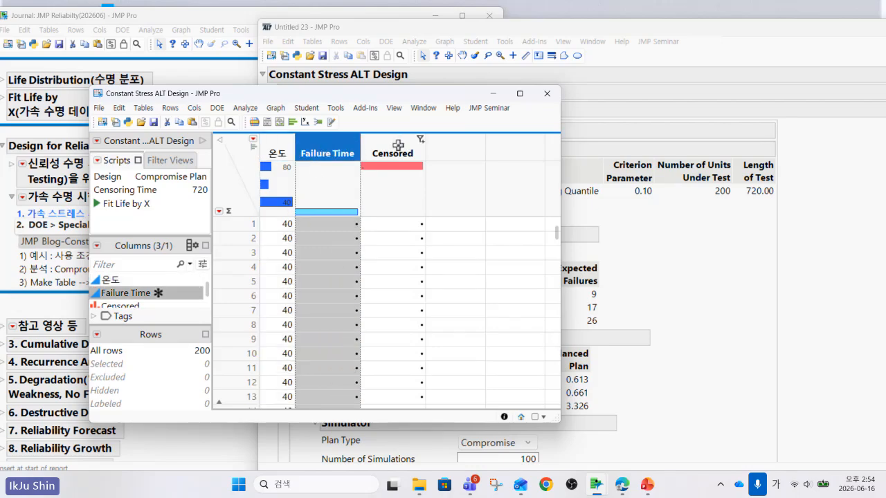
pyautogui.click(398, 146)
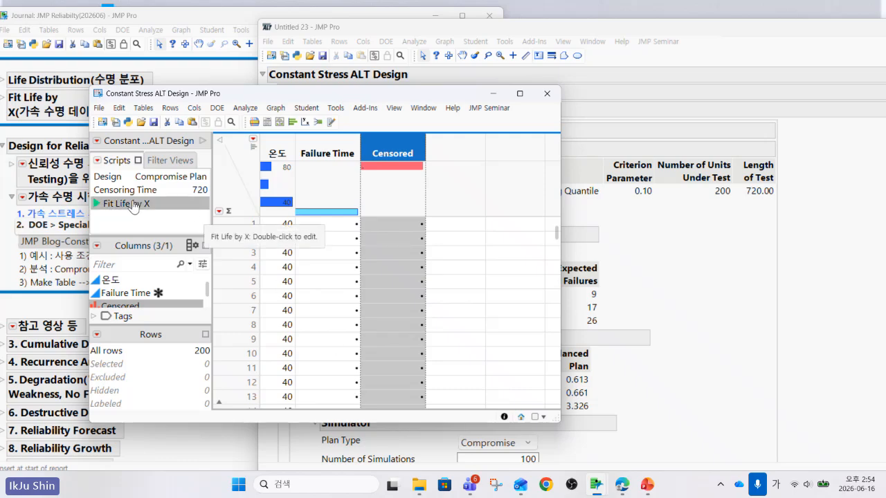
pyautogui.click(247, 112)
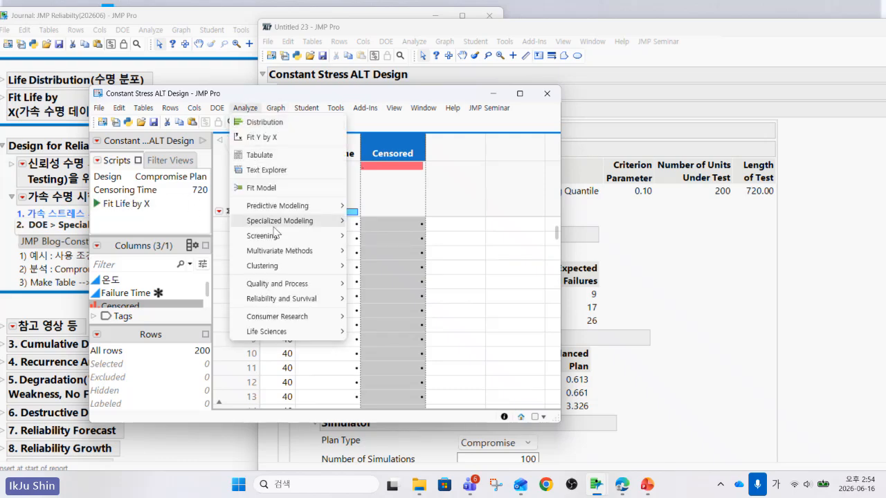
pyautogui.moveTo(297, 320)
pyautogui.moveTo(297, 298)
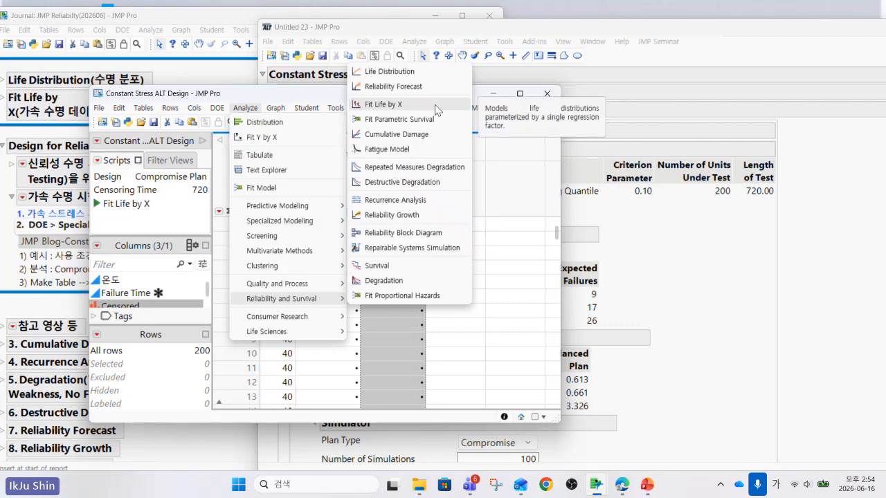
pyautogui.click(547, 94)
pyautogui.click(547, 94)
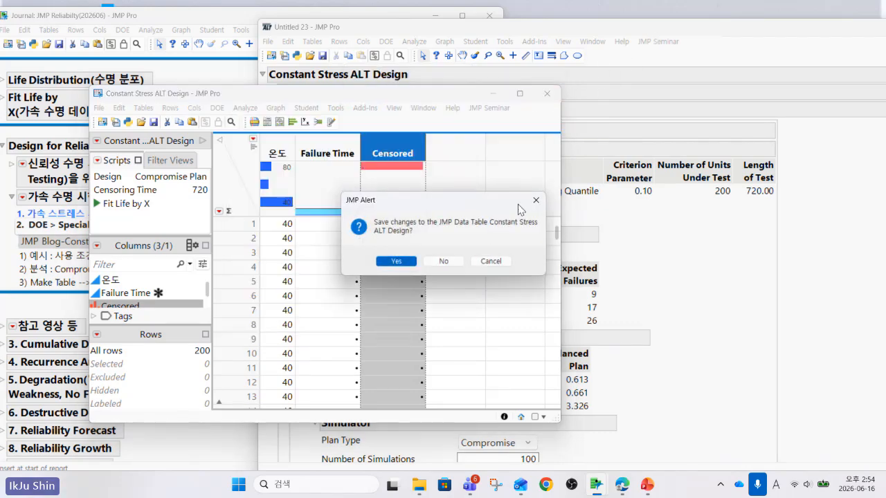
pyautogui.click(533, 200)
# Move the Constant Stress ALT Design report aside, return to the journal and collapse its accelerated reliability test section.
pyautogui.moveTo(734, 29); pyautogui.dragTo(589, 120)
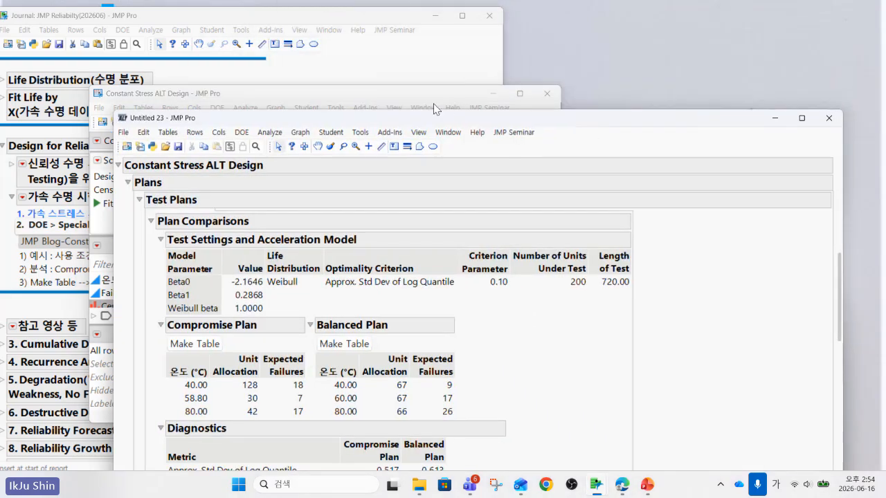
pyautogui.click(369, 74)
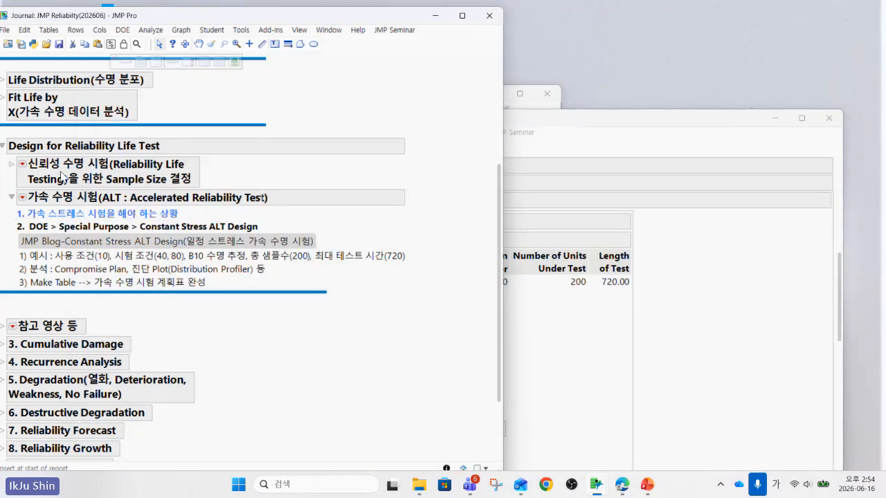
pyautogui.click(13, 199)
pyautogui.scroll(5, 151, 267)
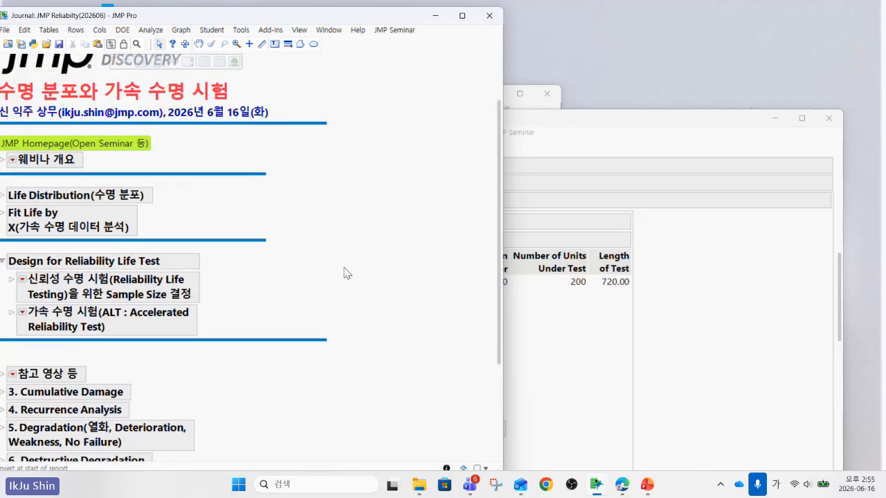
# Switch to PowerPoint and show the slide on design and analysis of reliability data under normal and accelerated conditions.
pyautogui.moveTo(302, 184)
pyautogui.mouseDown()
pyautogui.moveTo(343, 212)
pyautogui.moveTo(326, 346)
pyautogui.mouseUp()
pyautogui.click(653, 485)
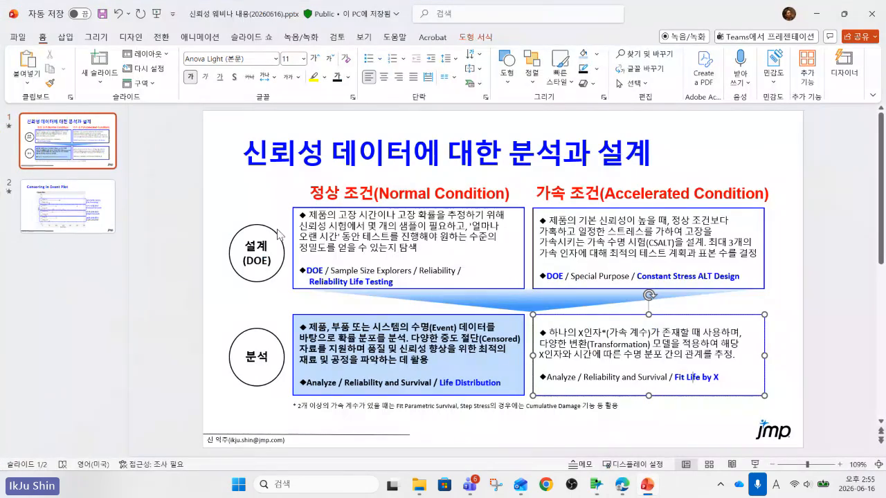